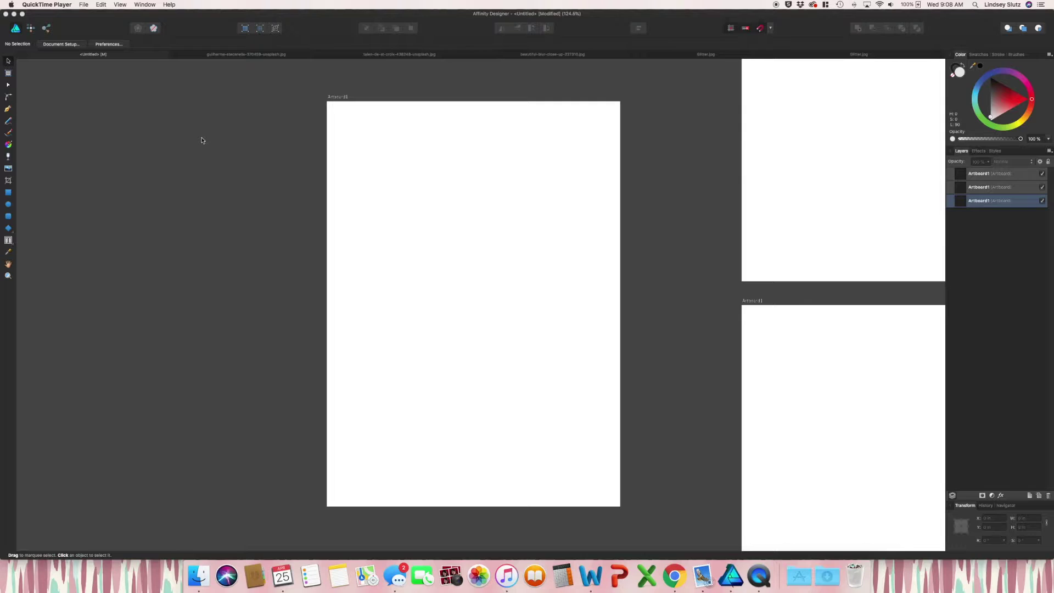
- Copy the photo from the guilherme-stecanella-370469-unsplash.jpg document and paste it onto the first artboard of the untitled document
left_click(231, 58)
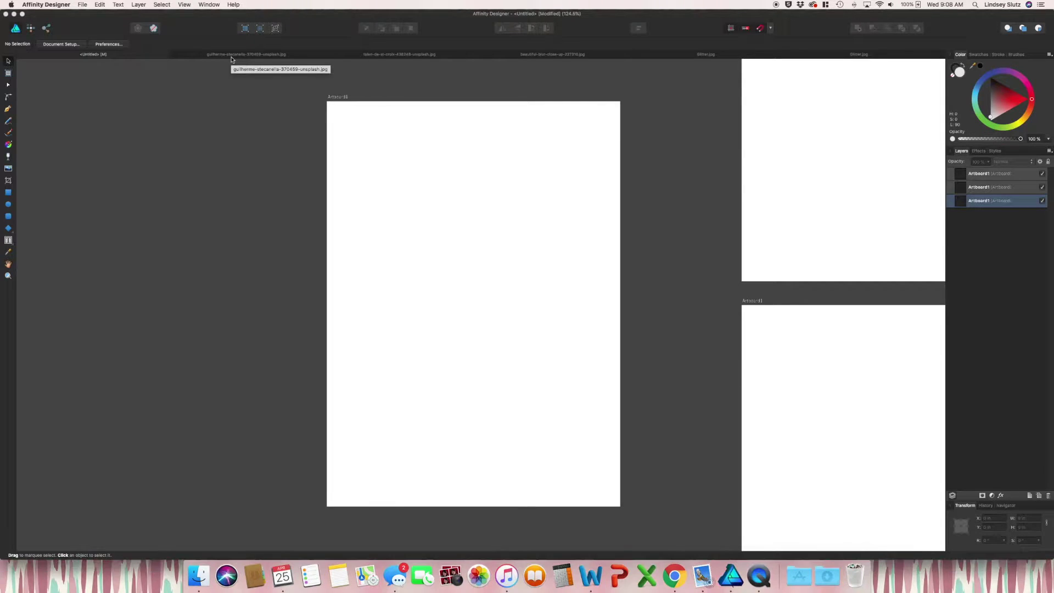
left_click(231, 58)
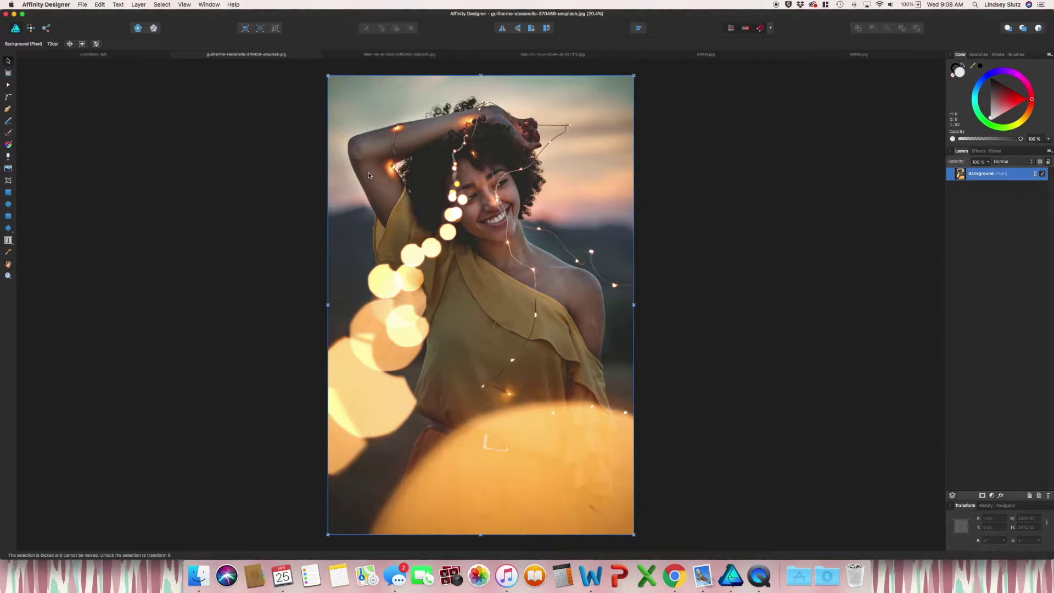
key("super+c")
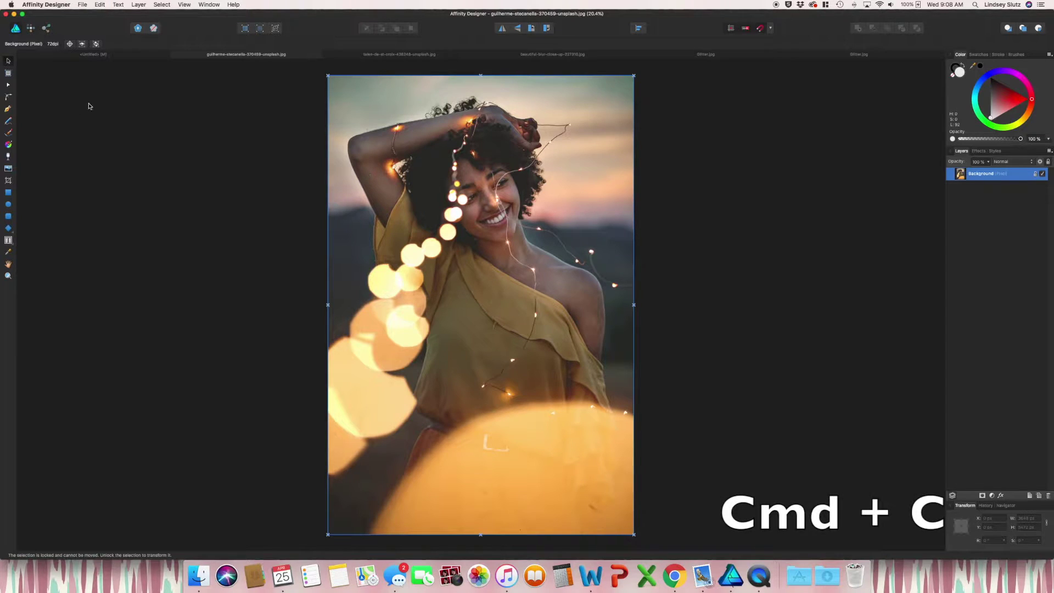
left_click(100, 6)
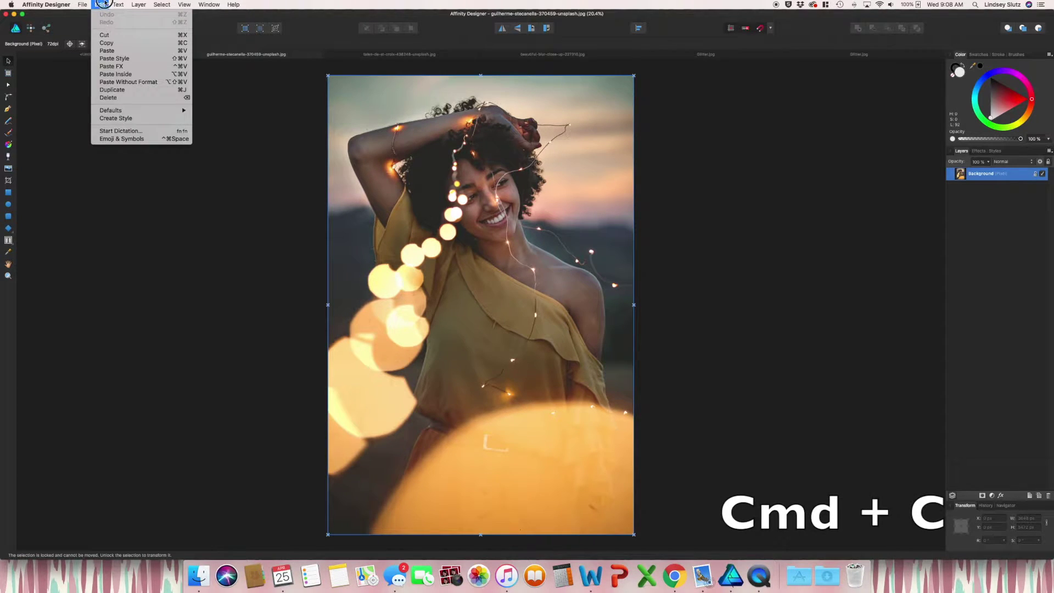
left_click(101, 5)
left_click(106, 56)
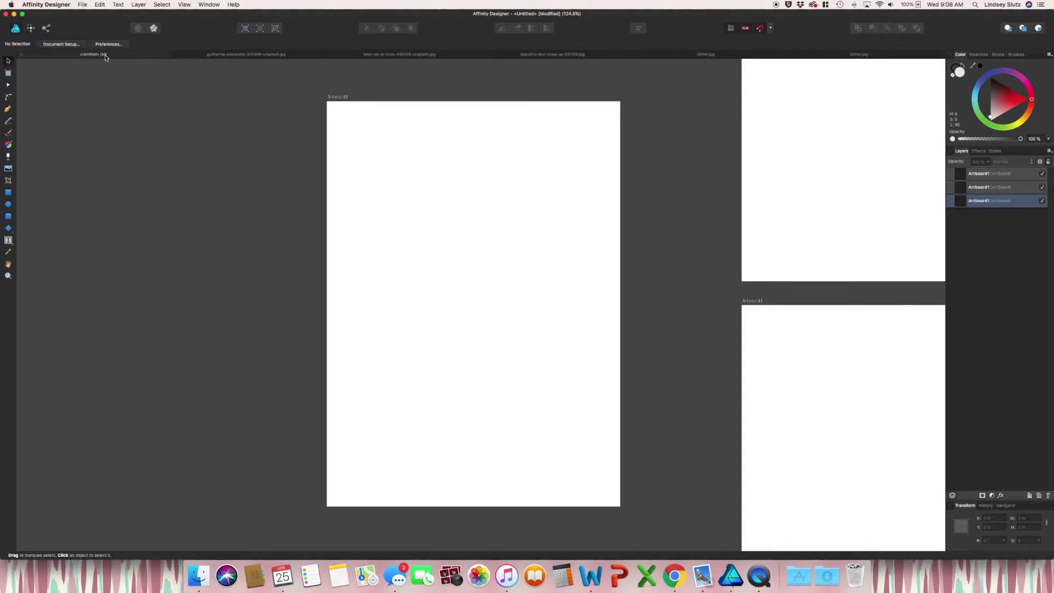
key("super+v")
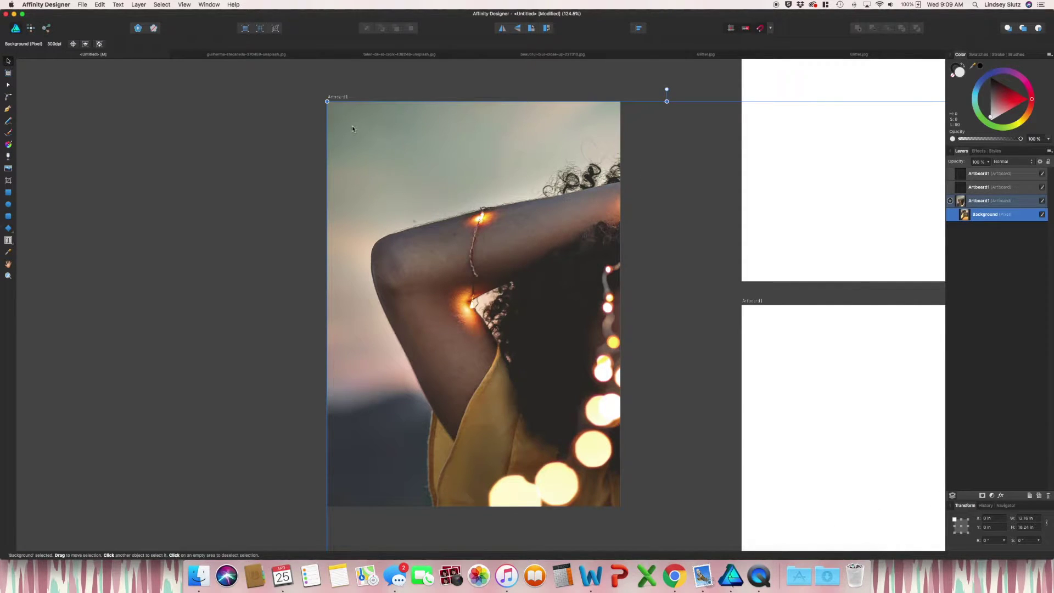
- Scale the pasted photo to the artboard's full 5.25 in width and position it so it covers the whole artboard
left_click_drag(327, 101, 521, 320)
left_click_drag(583, 388, 341, 215)
key("super+z")
left_click_drag(524, 322, 616, 461)
left_click_drag(686, 494, 397, 149)
left_click_drag(670, 115, 620, 191)
left_click_drag(553, 546, 552, 438)
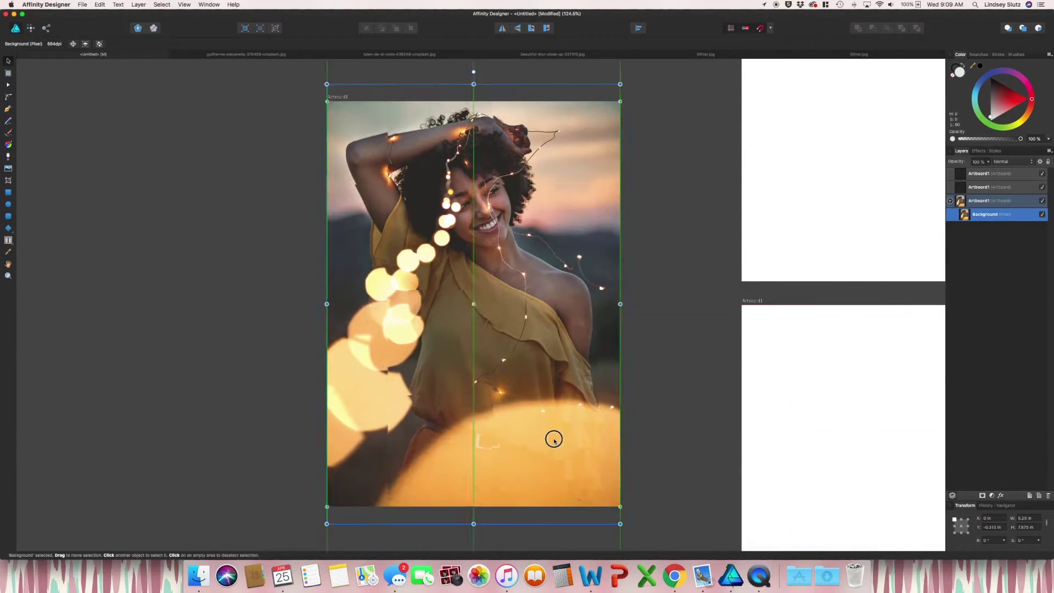
- Draw a rectangle about 5.94 × 1.72 in across the artboard's lower edge and remove its stroke
left_click(31, 206)
left_click(9, 192)
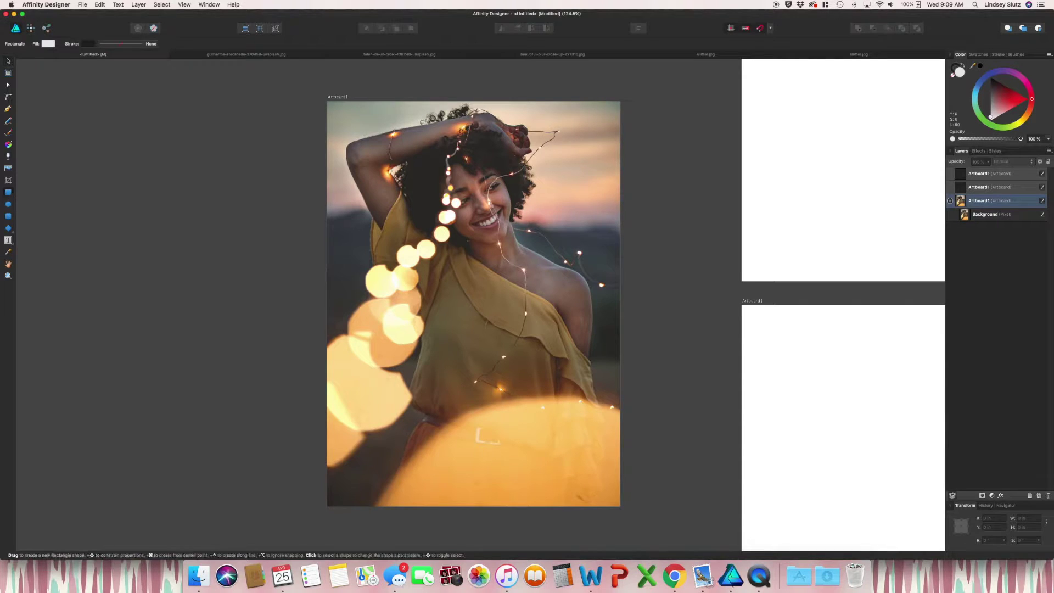
left_click_drag(631, 516, 298, 420)
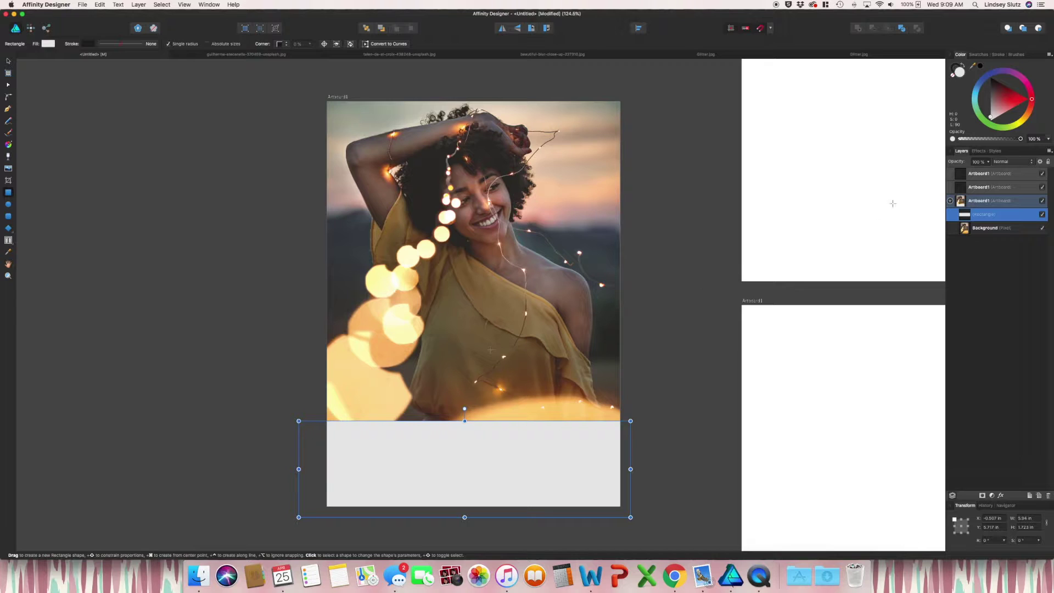
left_click(979, 66)
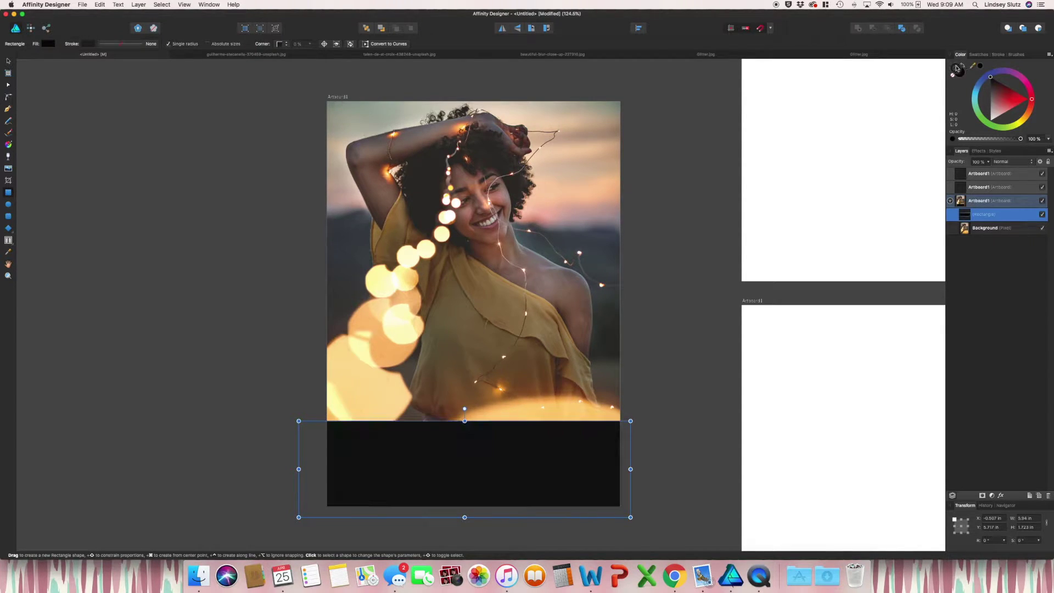
left_click(955, 68)
left_click(953, 75)
- Try filling the rectangle with a pale yellow sampled from the photo's bokeh lights
left_click(960, 73)
left_click_drag(975, 66, 411, 313)
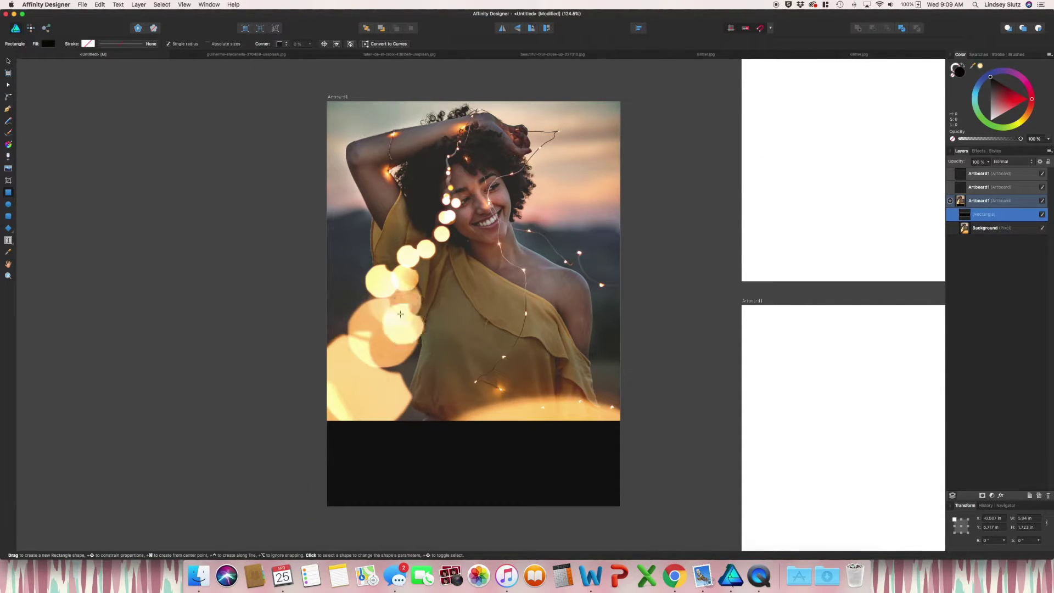
left_click(981, 67)
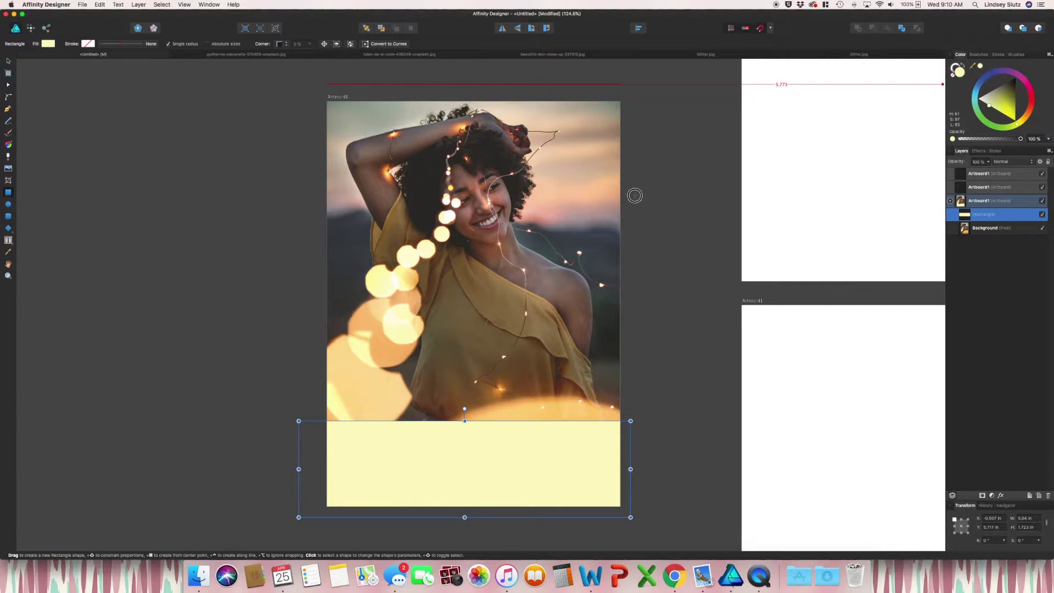
- Fill the rectangle with a muted grey-green sampled from the photo
left_click_drag(980, 67, 615, 144)
left_click(980, 66)
left_click_drag(972, 66, 562, 132)
left_click(979, 66)
key("super+z")
left_click(980, 66)
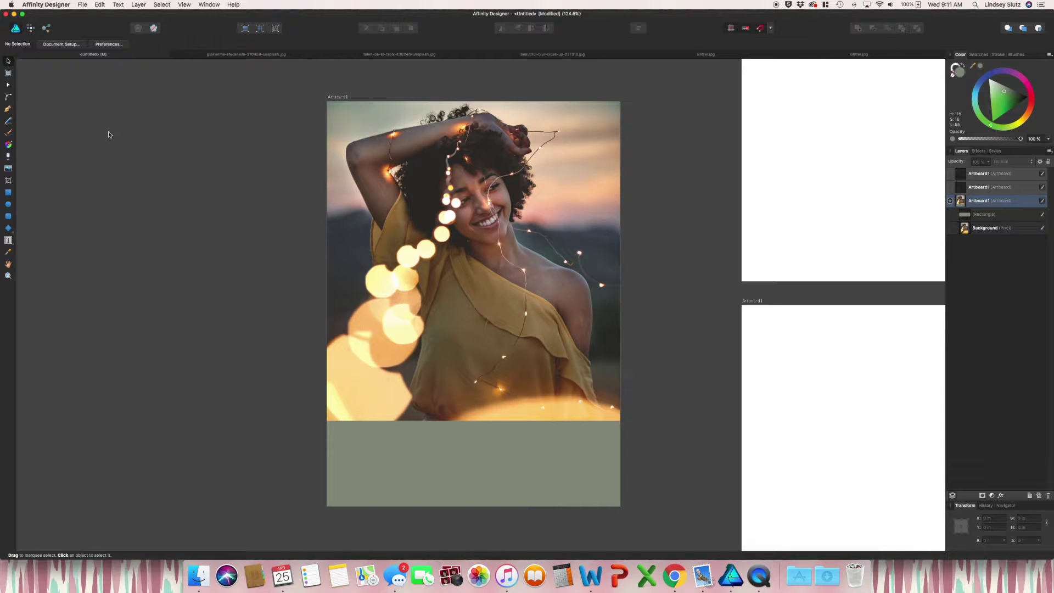
- Add the artistic text "graduate" over the lower part of the photo at about 57 pt and fill it white
key("t")
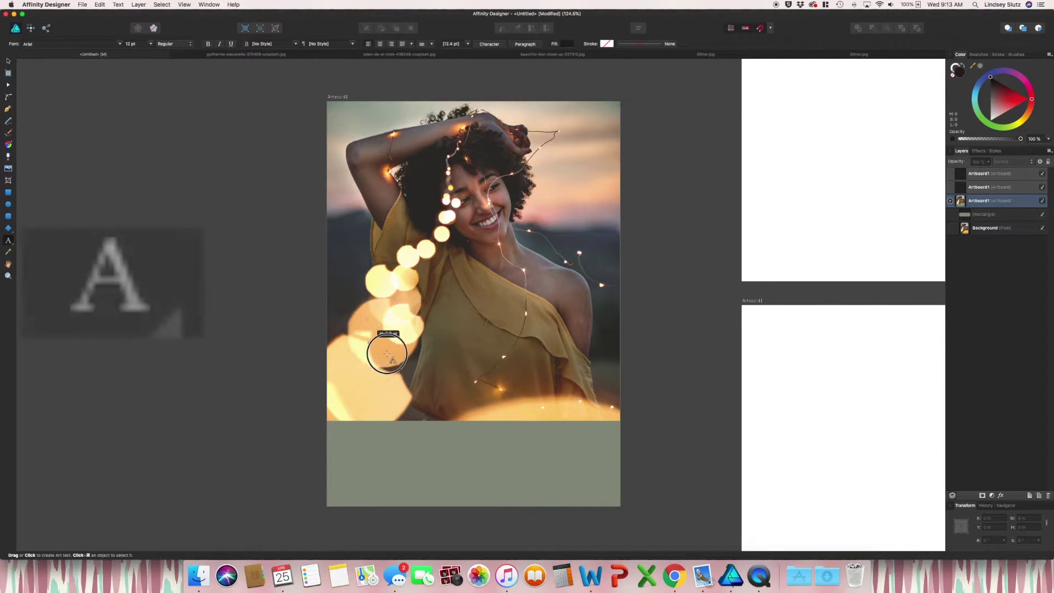
left_click_drag(386, 354, 394, 379)
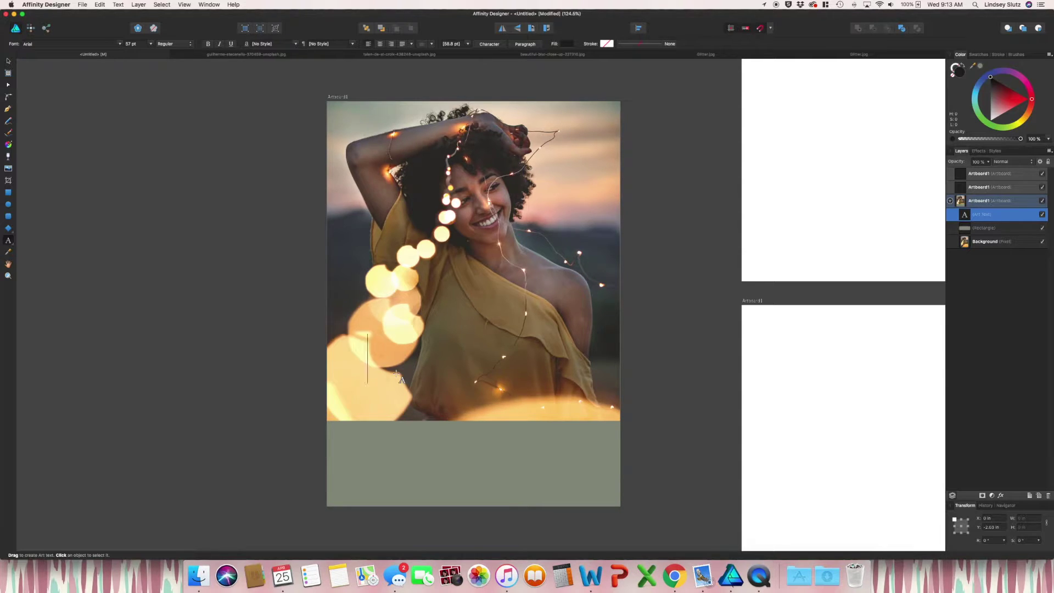
type("graduate")
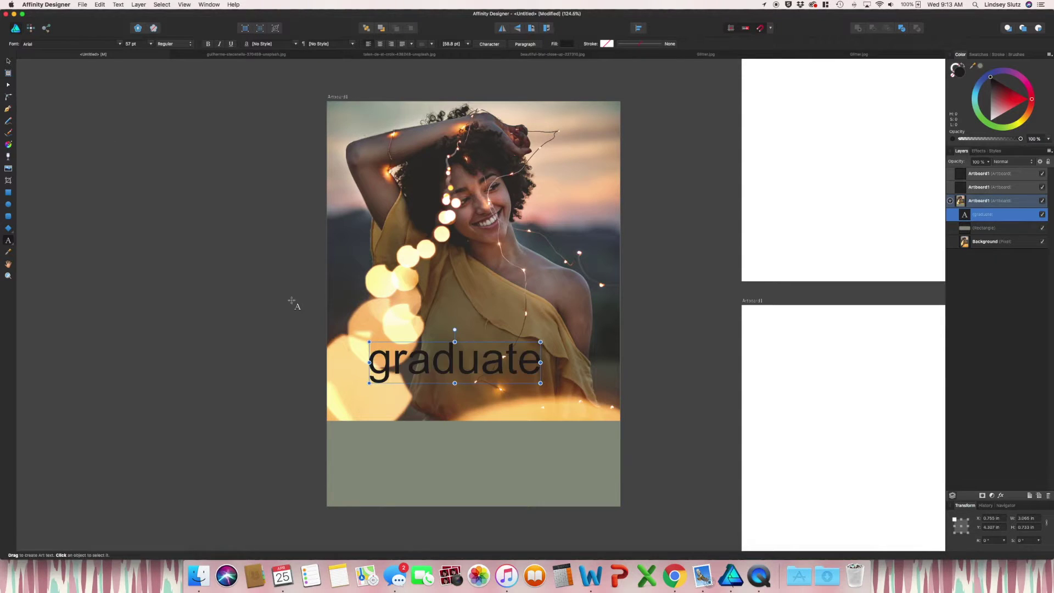
left_click(566, 43)
left_click(594, 131)
- Set the "graduate" text in the Spelling Night Update 2 font, then enlarge and centre it above the green band
left_click(119, 44)
left_click_drag(219, 192, 235, 484)
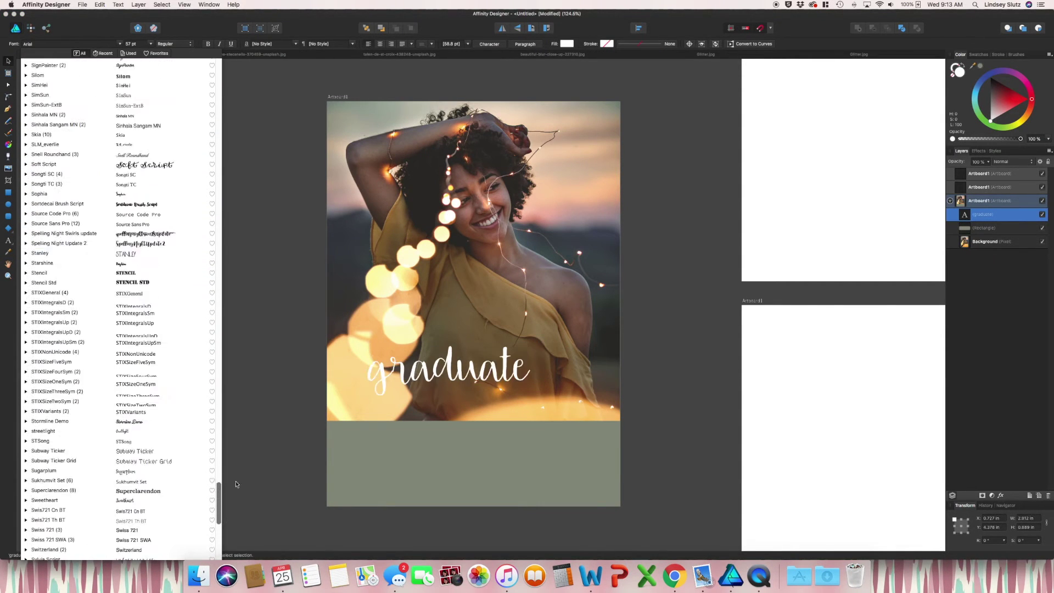
left_click(121, 484)
left_click_drag(528, 387, 600, 410)
left_click_drag(558, 383, 548, 375)
- Add the text "Name Goes Here" centred beneath "graduate" in the Switzerland font at about 14.9 pt
left_click_drag(398, 409, 437, 406)
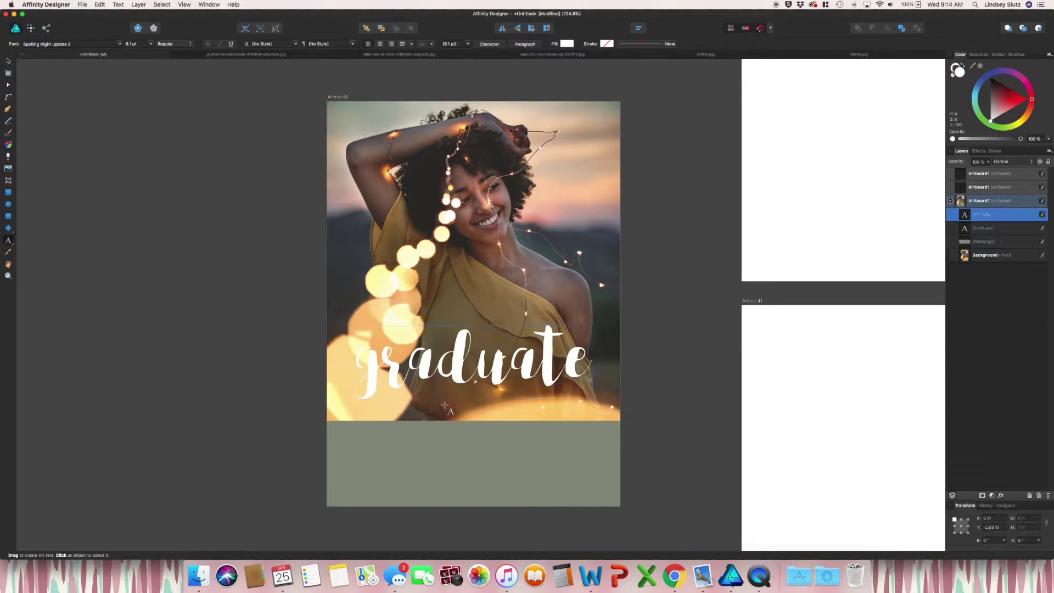
key("super+v")
left_click(9, 62)
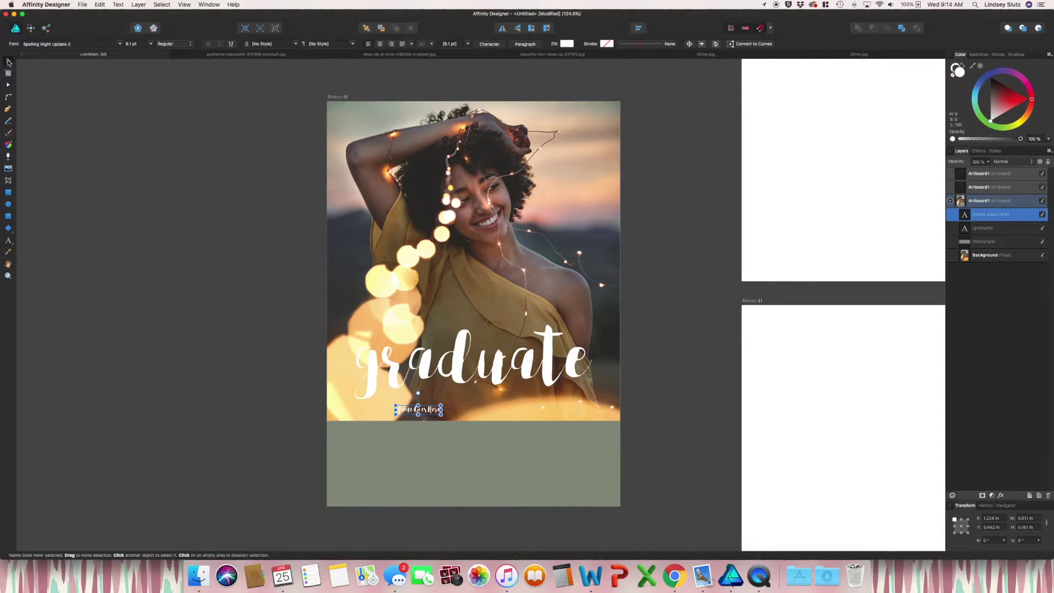
left_click(120, 45)
scroll(170, 261, "up", 15)
left_click_drag(218, 417, 224, 501)
left_click(160, 489)
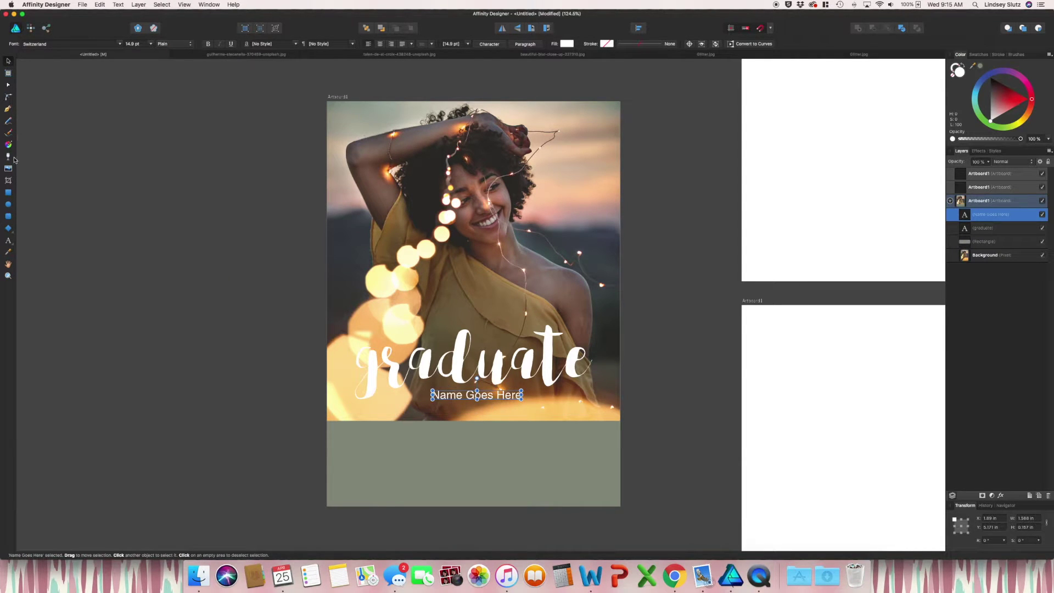
- Draw a short horizontal line with the Pen tool just before the "Name Goes Here" text
key("p")
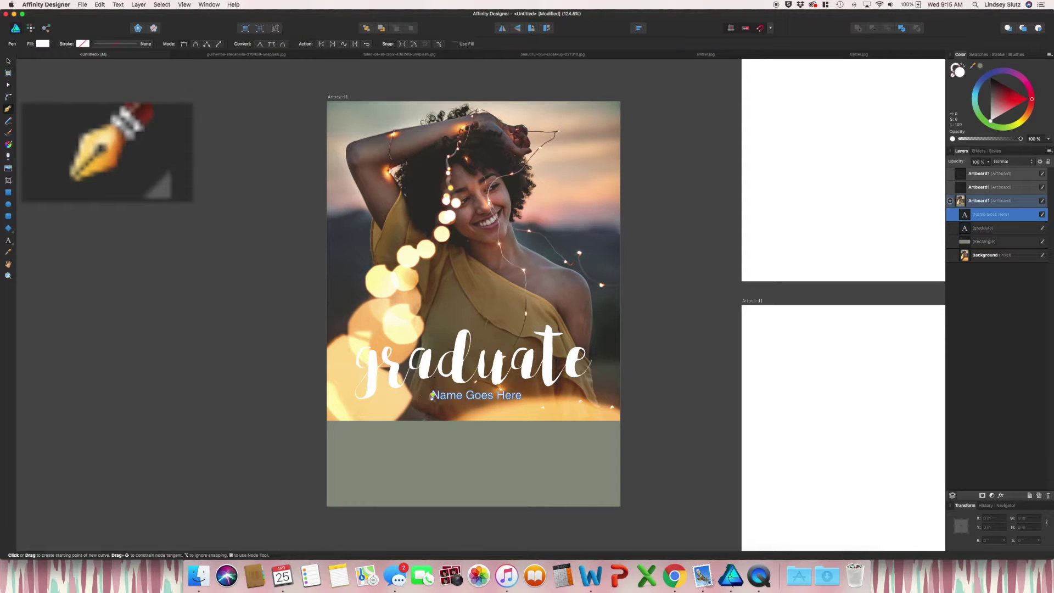
left_click(384, 394)
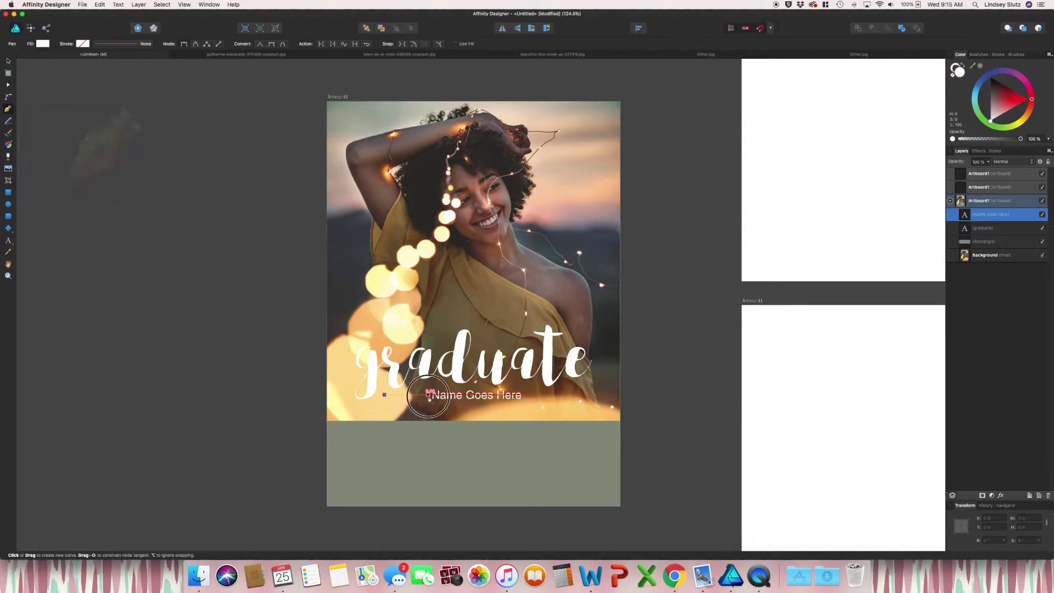
left_click(427, 394)
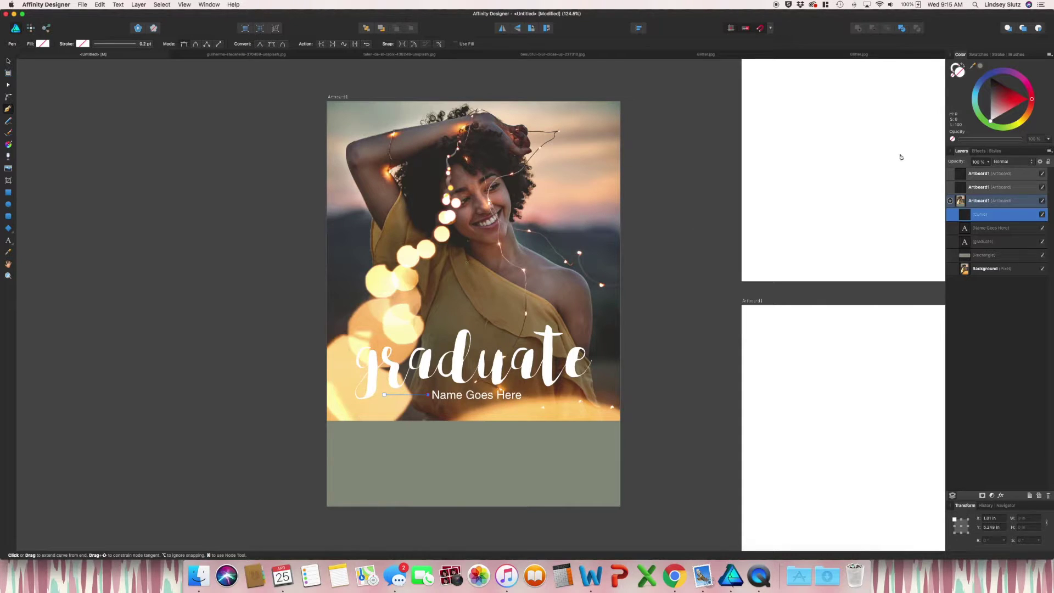
- Give the short horizontal line a white stroke 0.5 pt wide
left_click(955, 66)
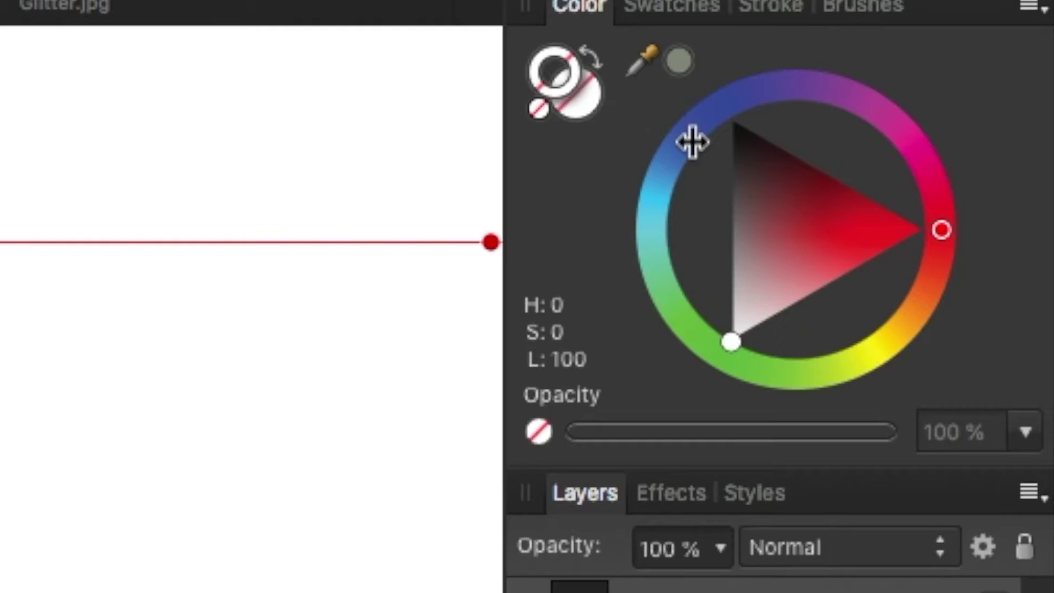
left_click_drag(745, 339, 722, 375)
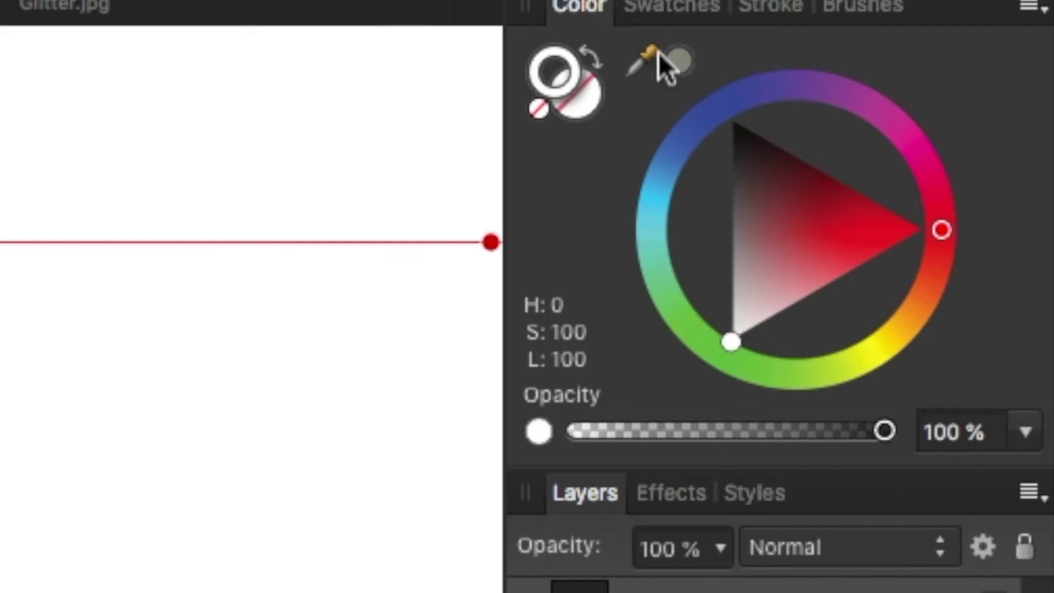
left_click(761, 15)
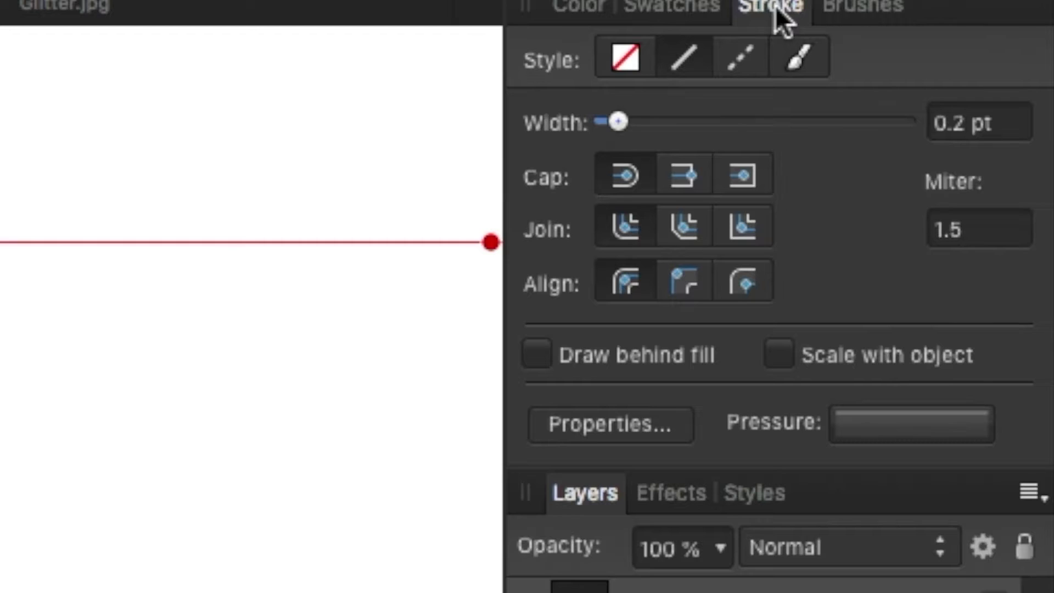
left_click_drag(619, 122, 653, 131)
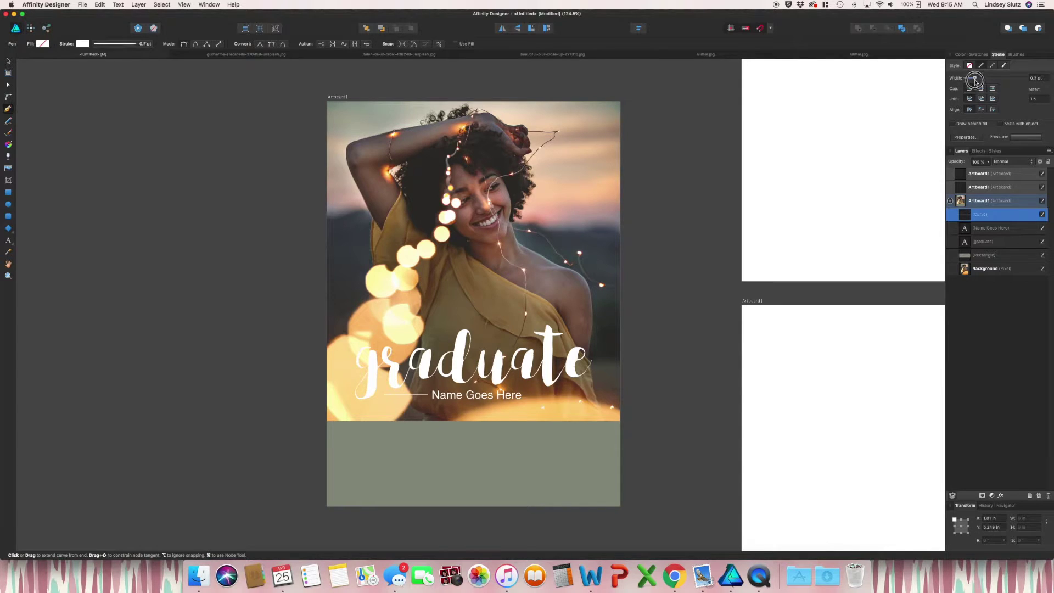
left_click_drag(974, 80, 973, 80)
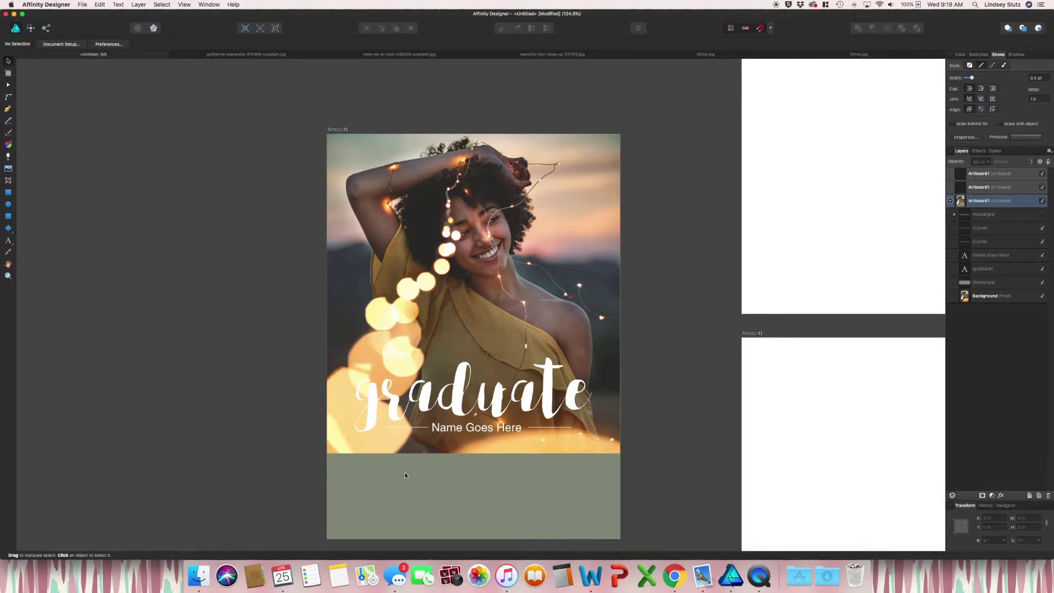
- Add the line "Come celebrate the graduation of Name Goes Here." to the green band and scale it to fit within the artboard
key("t")
left_click(357, 473)
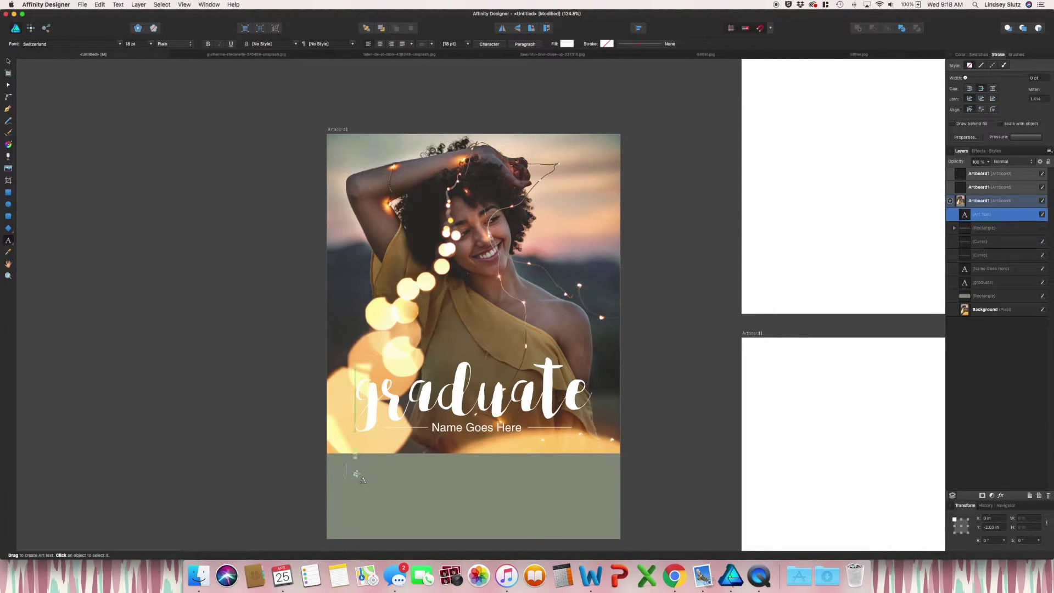
type("Come celebrate the graduation of Name Goes Here")
key("Escape")
left_click_drag(669, 476, 608, 474)
left_click(633, 473)
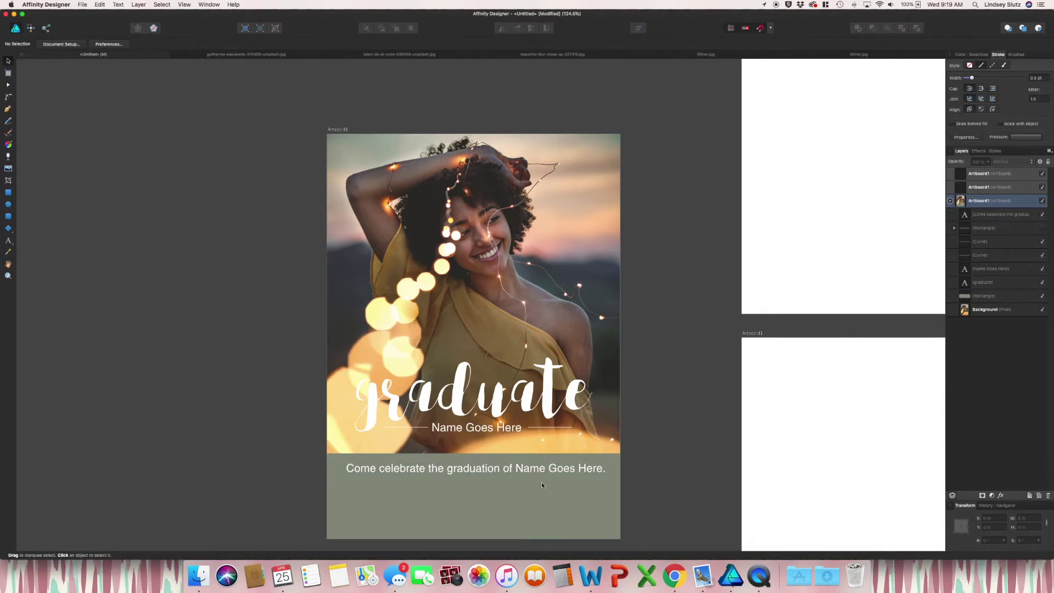
- Draw a vertical divider line about 0.65 in tall in the green band and duplicate it to form three columns
scroll(367, 461, "down", 1)
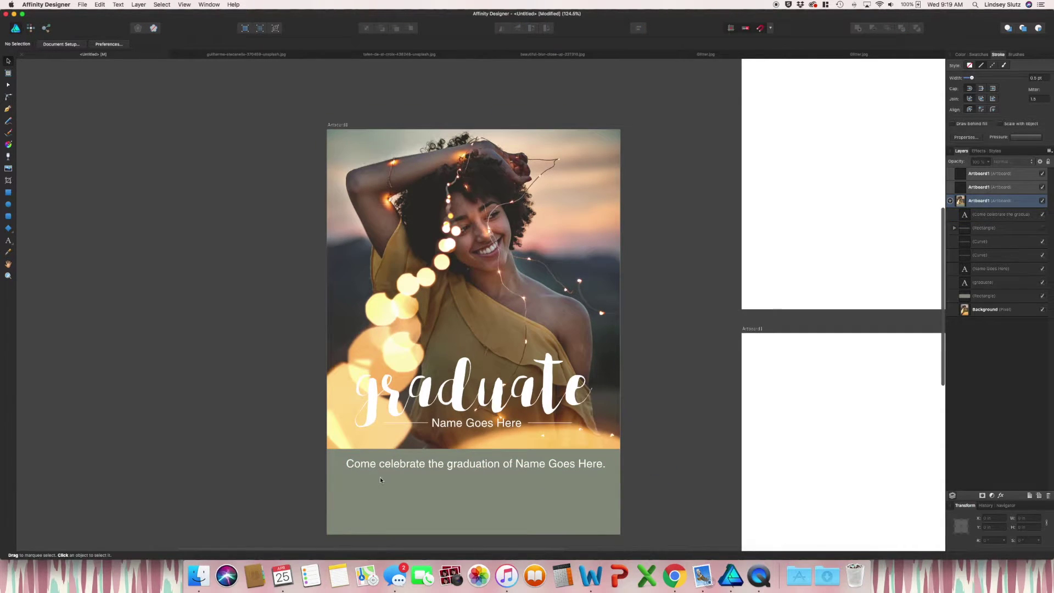
left_click(8, 110)
left_click(435, 479)
left_click(435, 516)
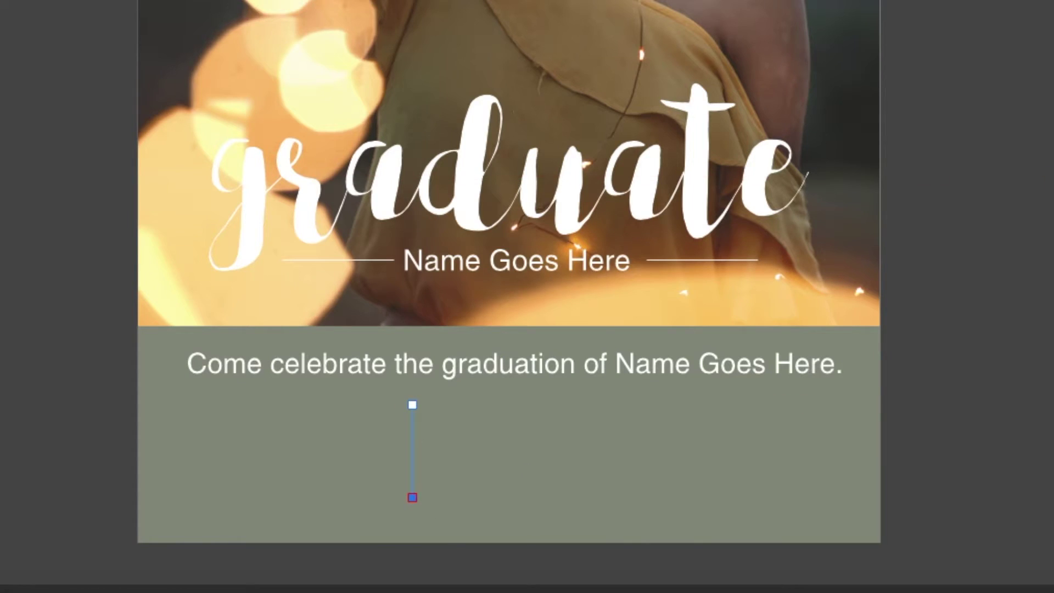
key("v")
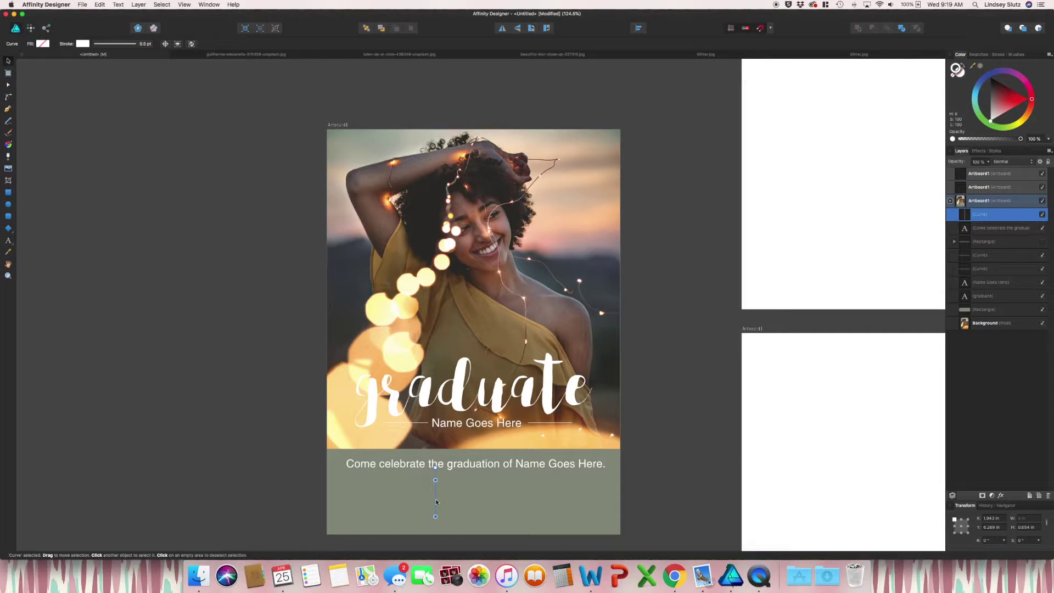
left_click_drag(436, 501, 509, 501)
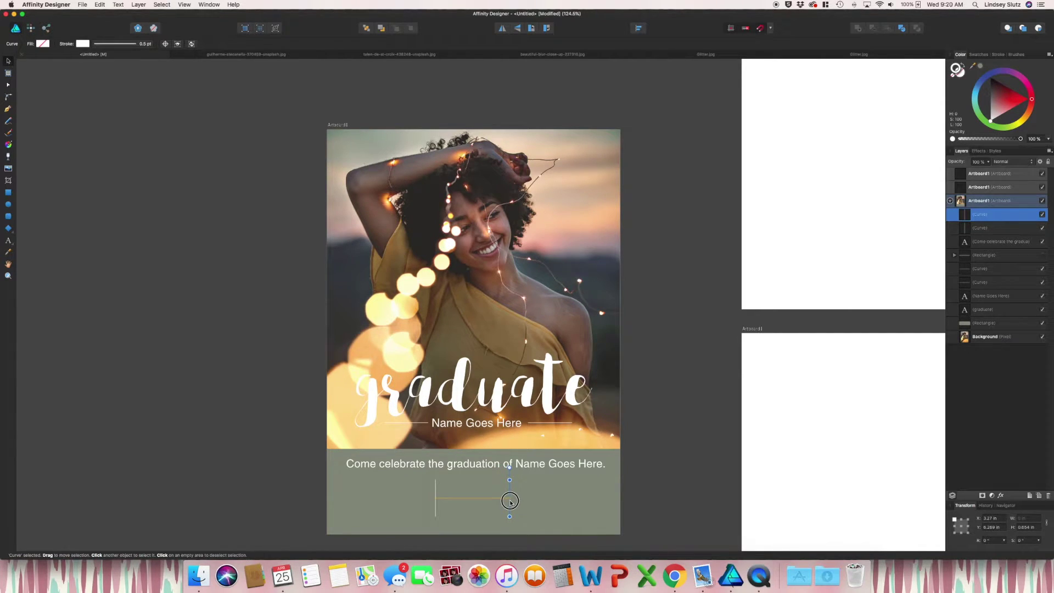
- Add a text frame about 1.35 × 0.59 in to the green band's first column and enter the two-line party address
key("t")
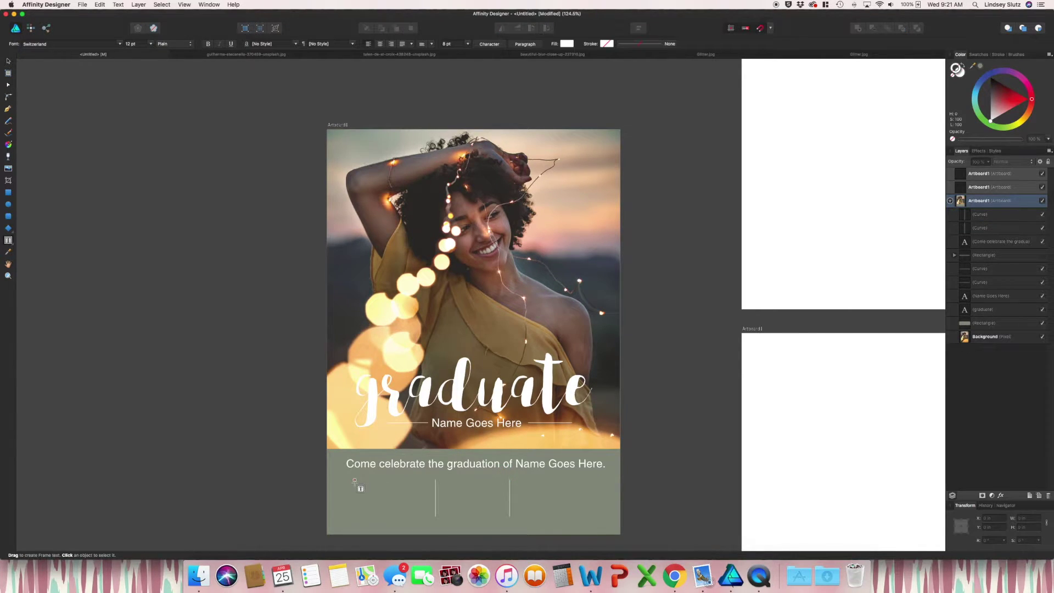
left_click_drag(406, 500, 429, 512)
type("12")
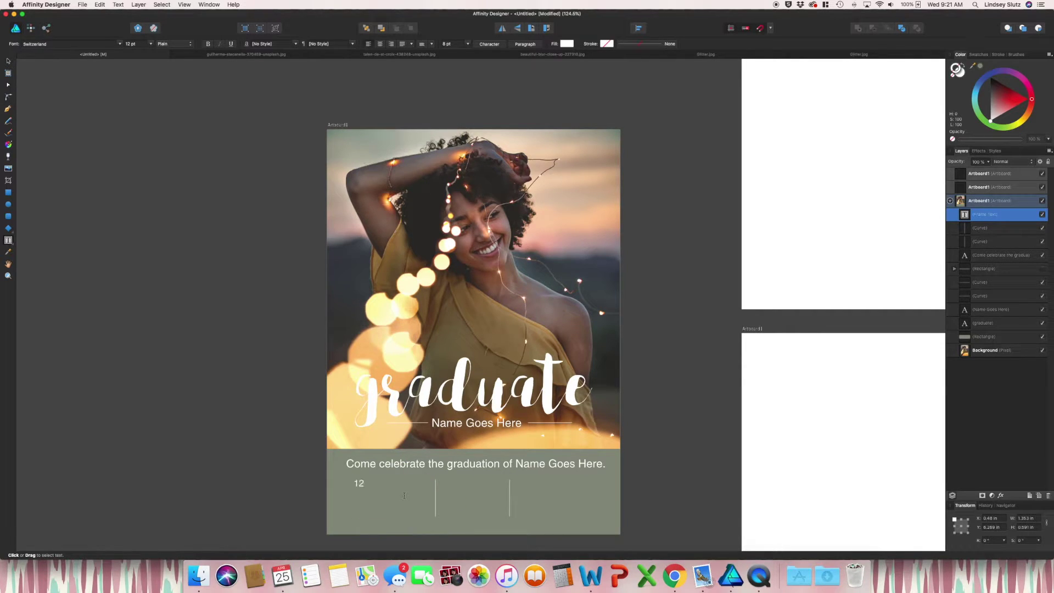
type("3 Main Street")
key("Return")
type("Charlotte, NC")
key("Escape")
- Set the address text to 10 pt with a paragraph leading of 5 pt
left_click(151, 43)
left_click(133, 105)
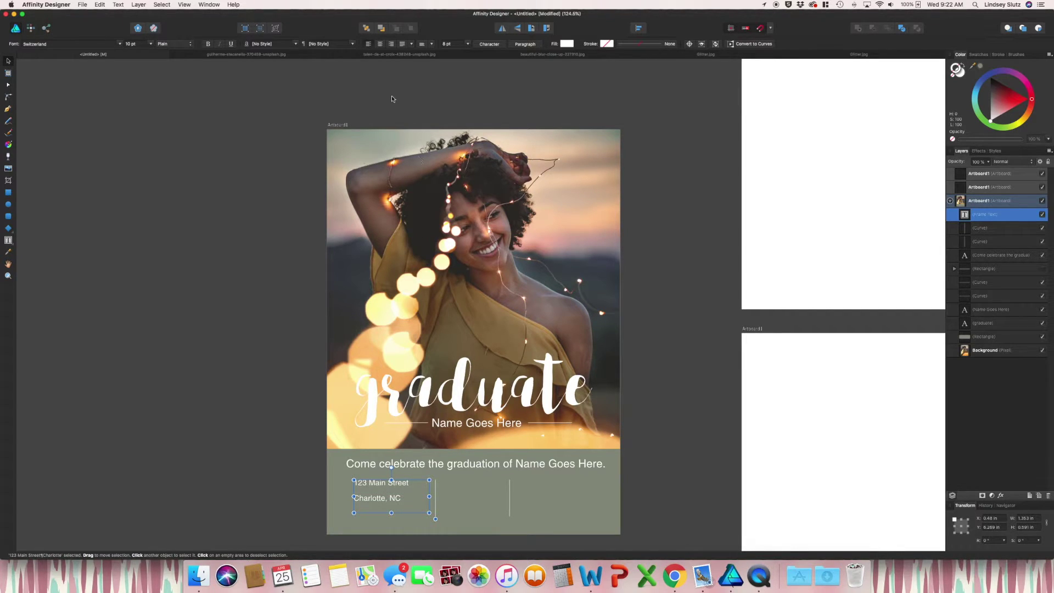
left_click(467, 44)
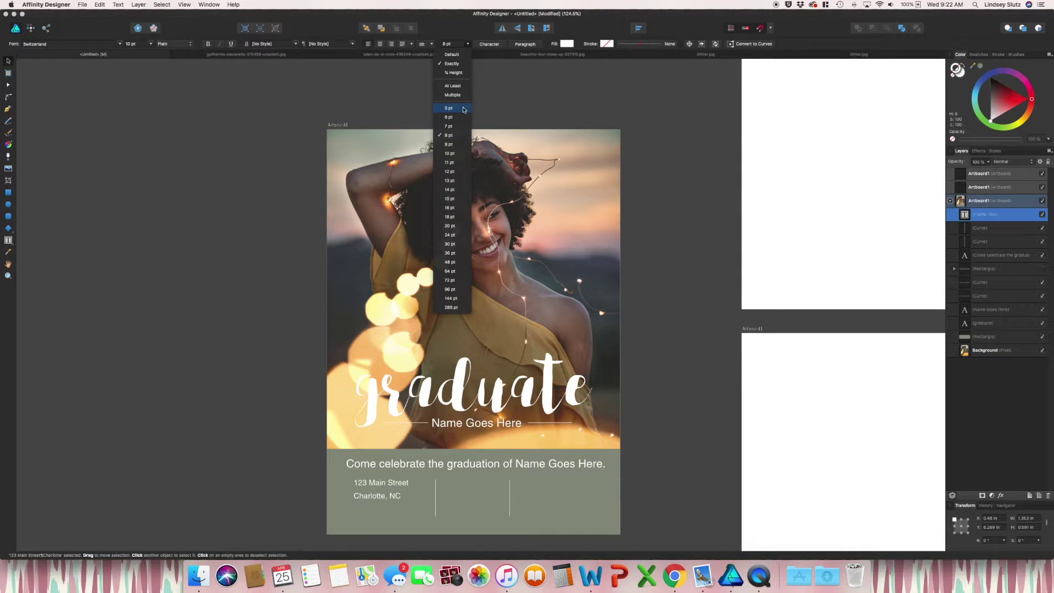
left_click(464, 110)
left_click(285, 475)
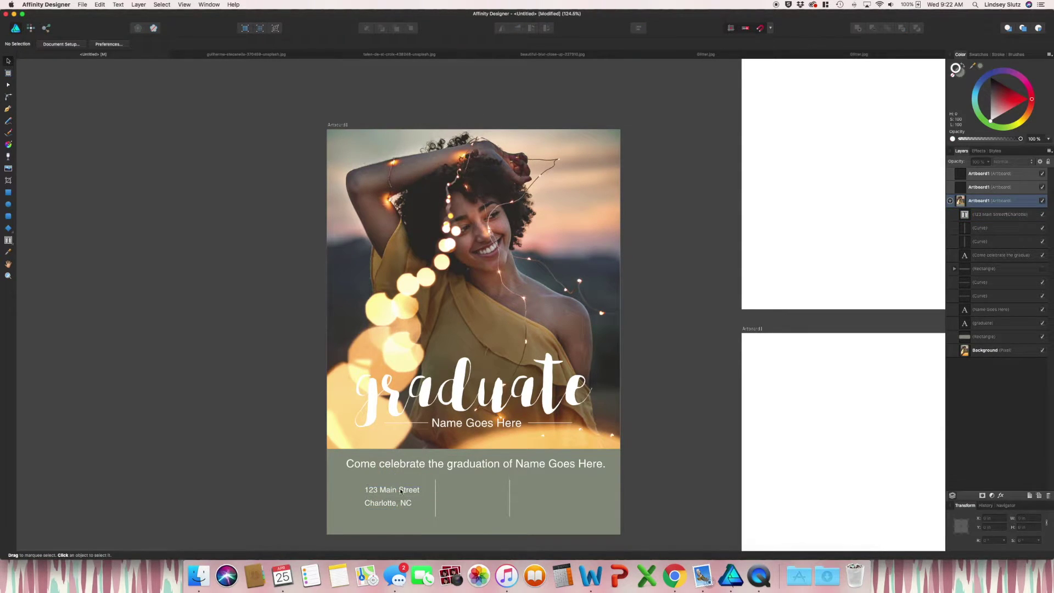
- Duplicate the address text into the green band's third column and replace it with "RSVP By 5/15" and a contact phone number
left_click_drag(400, 490, 551, 491)
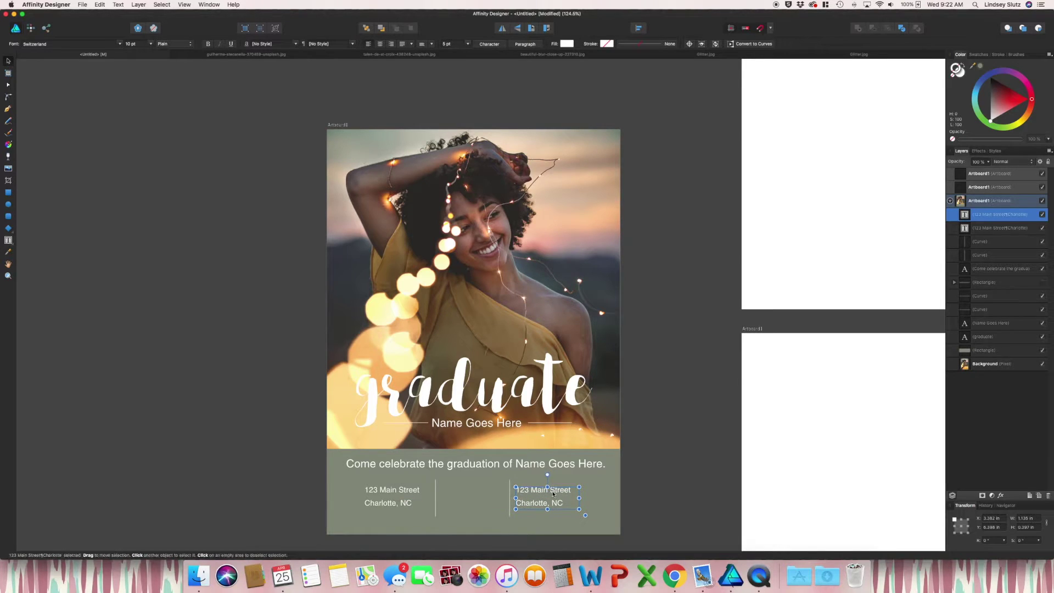
key("t")
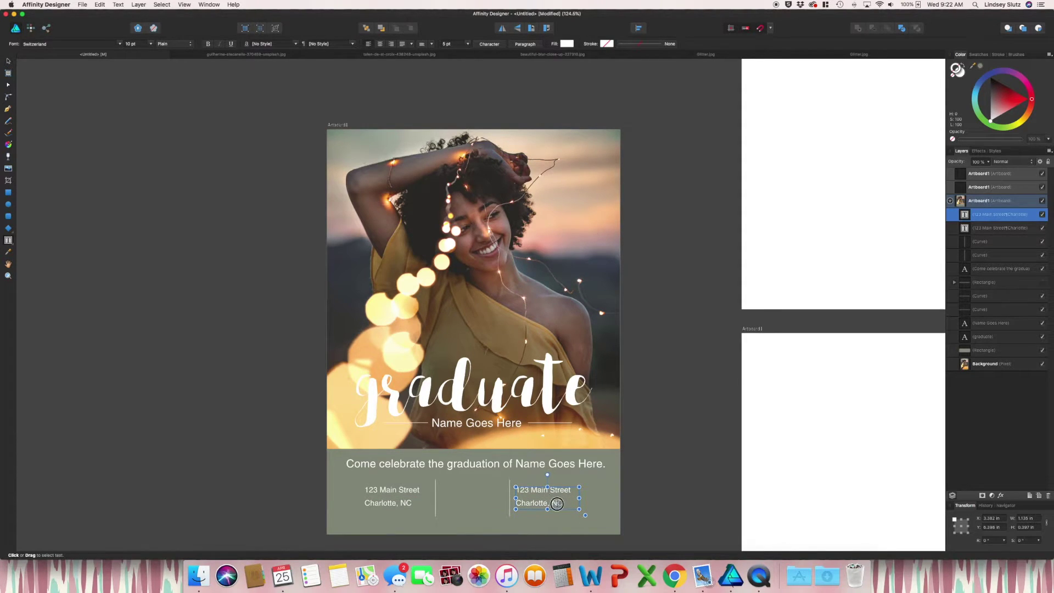
left_click_drag(557, 503, 512, 483)
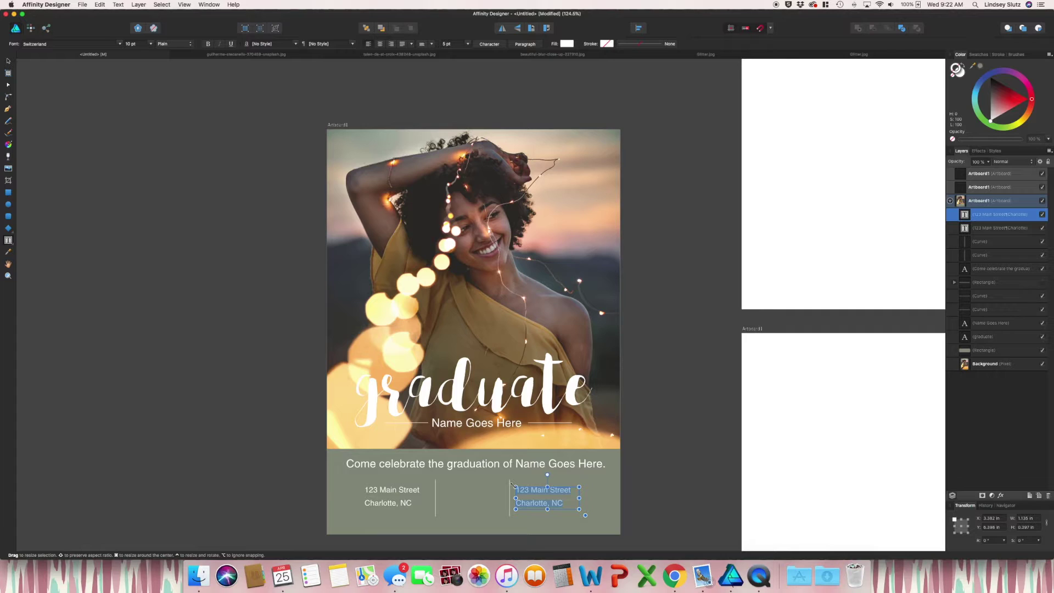
type("RSVP By 5/15")
key("Return")
type("(123) 456-7890")
- Add a text frame about 1.15 × 0.71 in to the band's middle column with "June 3" and "1-3pm" in Spelling Night Update 2
left_click_drag(442, 480, 506, 519)
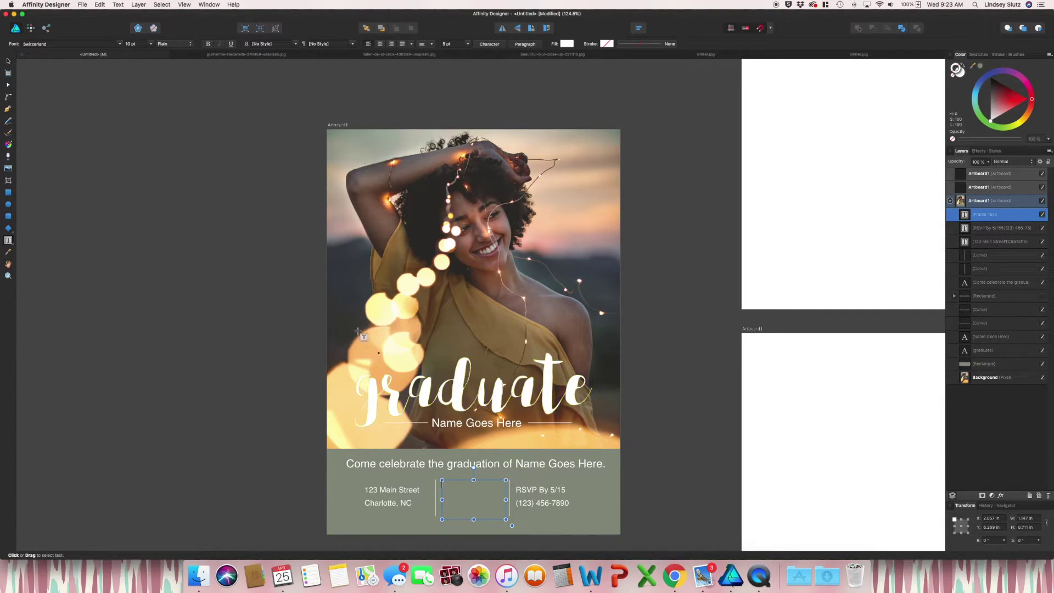
left_click(110, 46)
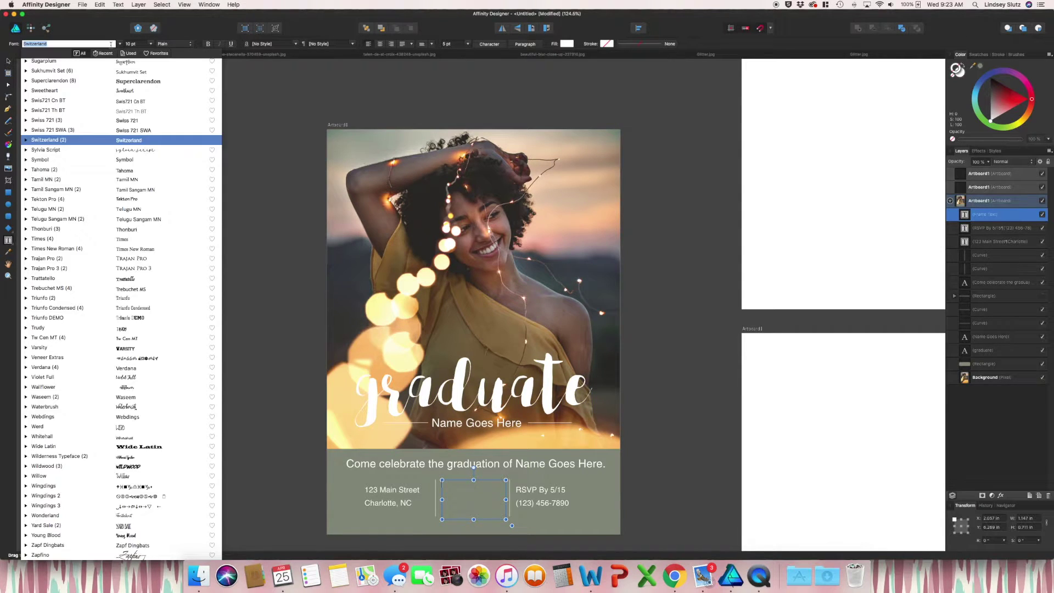
scroll(101, 249, "up", 6)
left_click(71, 137)
type("June 3")
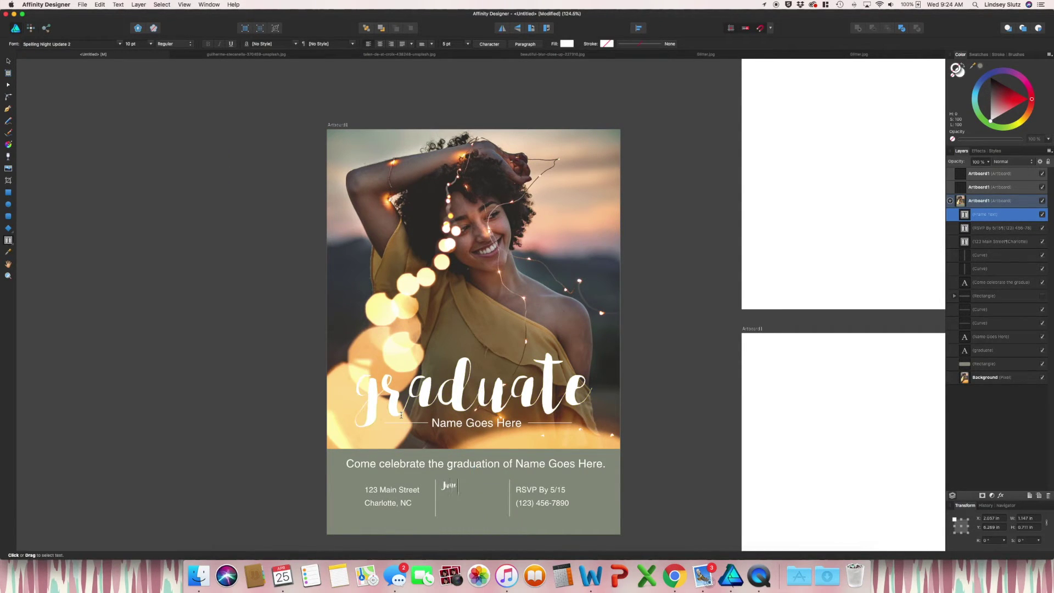
key("Return")
type("1-3pm")
- Enlarge the date and time text, with "June 3" bigger than "1-3pm", and position it between the two divider lines
key("super+shift+period")
mouse_move(463, 487)
left_mouse_down()
mouse_move(439, 487)
mouse_move(465, 514)
mouse_move(470, 494)
left_mouse_up()
left_click(150, 44)
left_click(133, 137)
left_click(443, 512)
key("Escape")
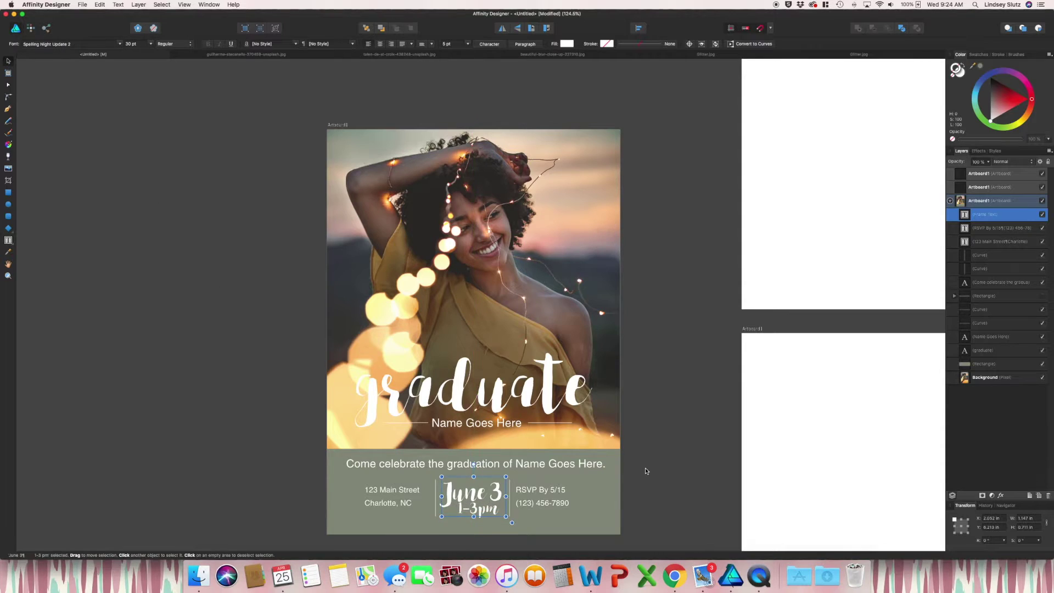
left_click(646, 470)
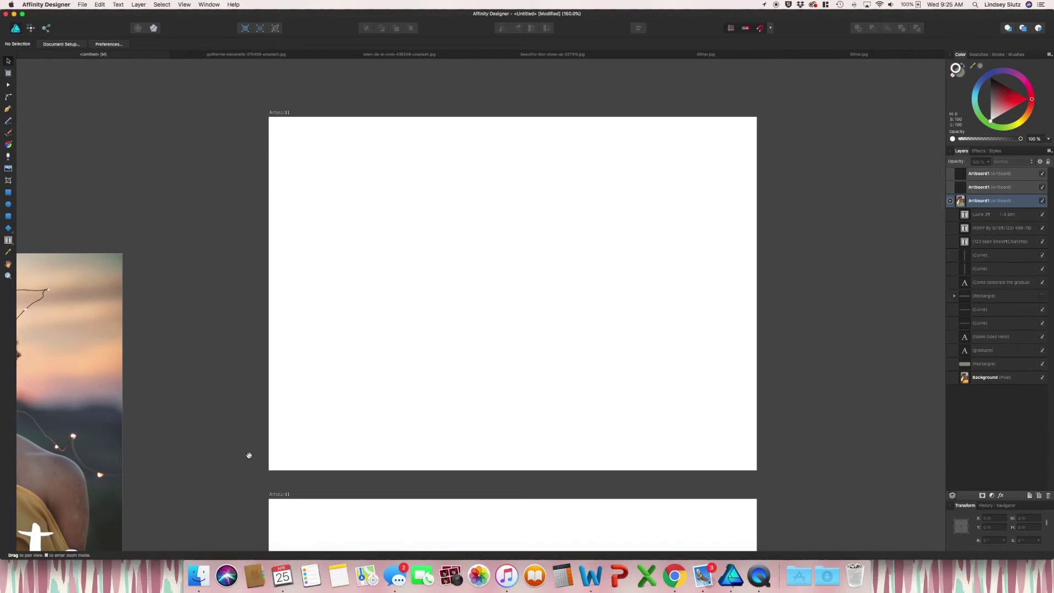
- Copy the photo of the young man with the backpack from its document and paste it into the second artboard
key("space")
left_click(351, 55)
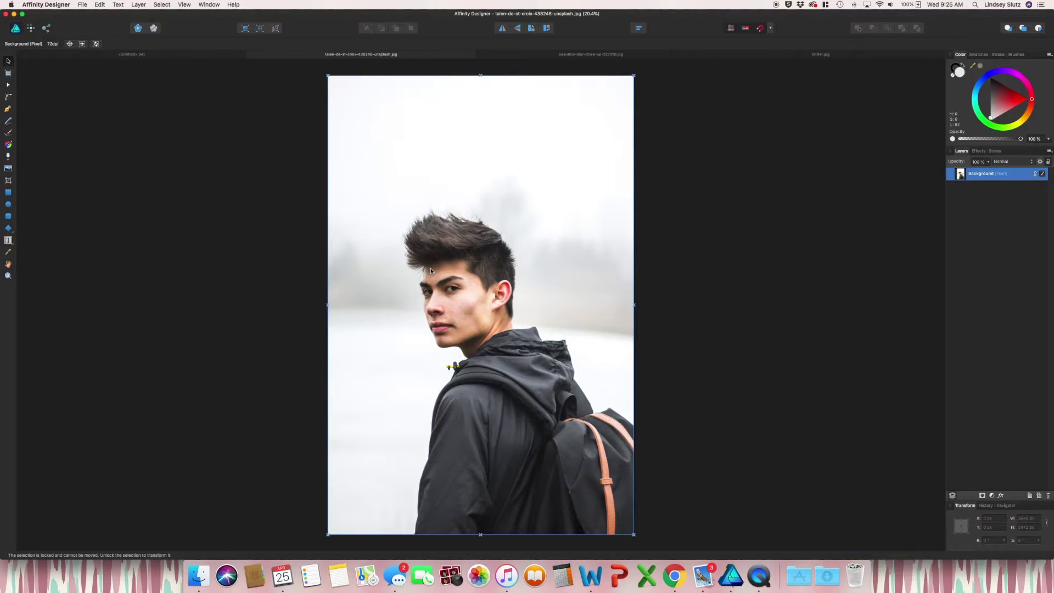
key("super+c")
left_click(131, 55)
left_click(993, 187)
key("super+v")
- Scale down the pasted photo and position it over the left part of the second artboard
scroll(540, 230, "down", 2)
left_click_drag(540, 230, 422, 233)
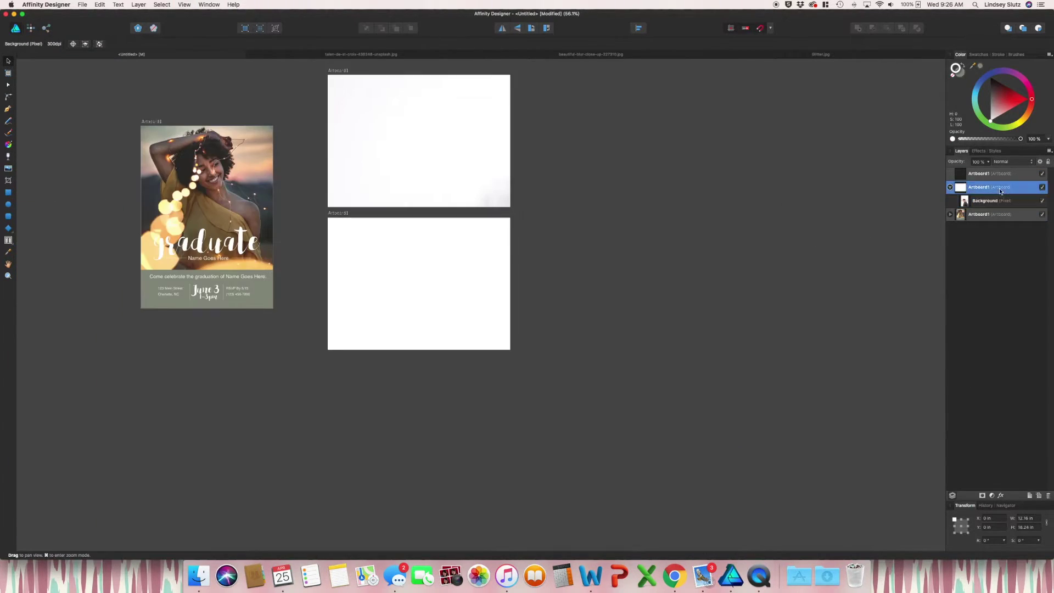
left_click_drag(726, 252, 748, 383)
left_click_drag(656, 206, 455, 451)
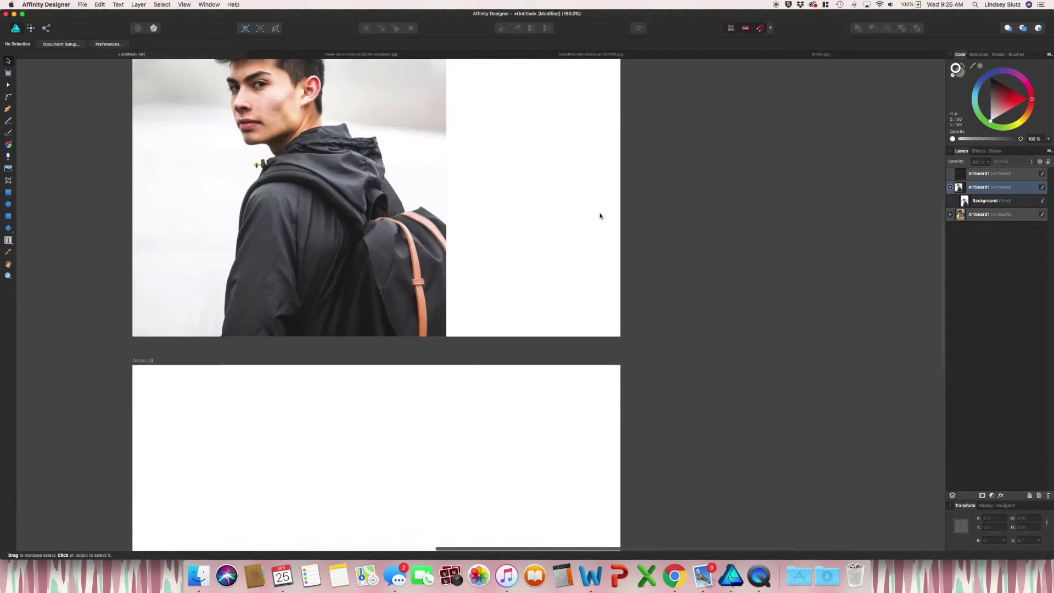
- Draw a closed slanted shape with the Pen tool, from the photo's right part to the artboard's right edge at full height
left_click(9, 111)
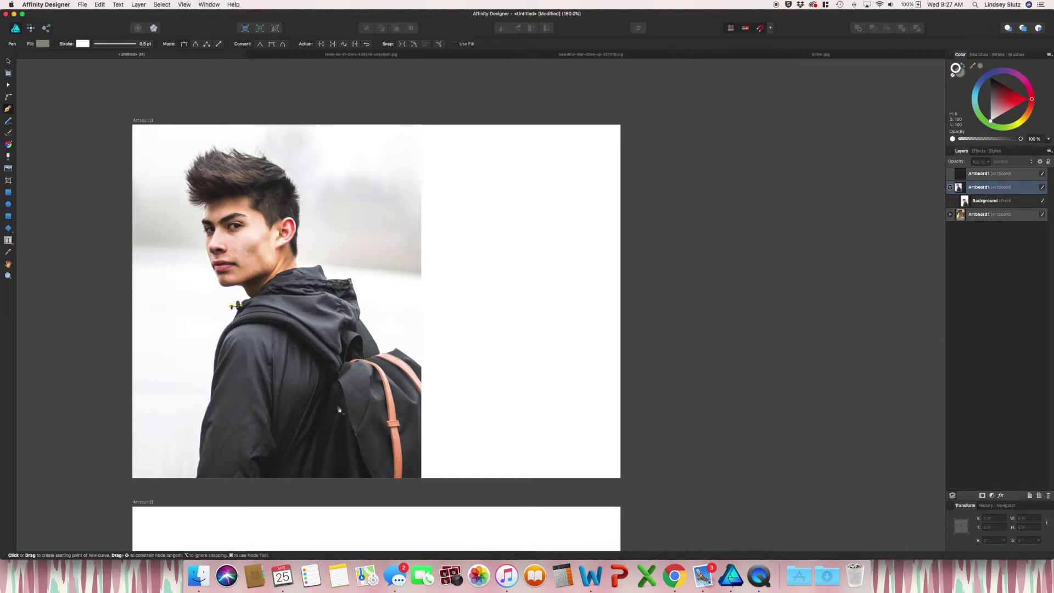
left_click(257, 478)
left_click(398, 126)
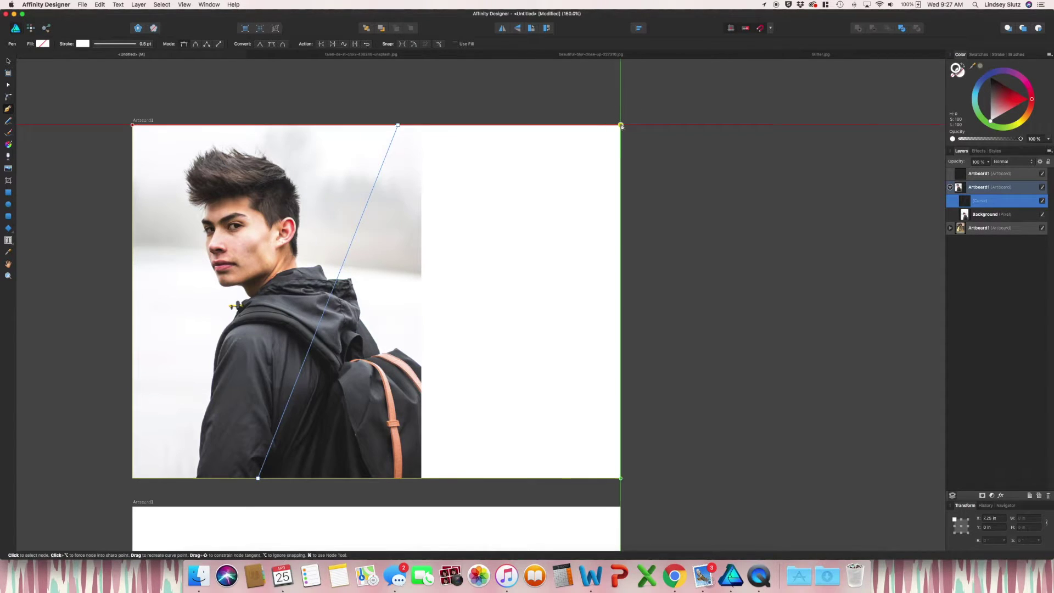
left_click(620, 478)
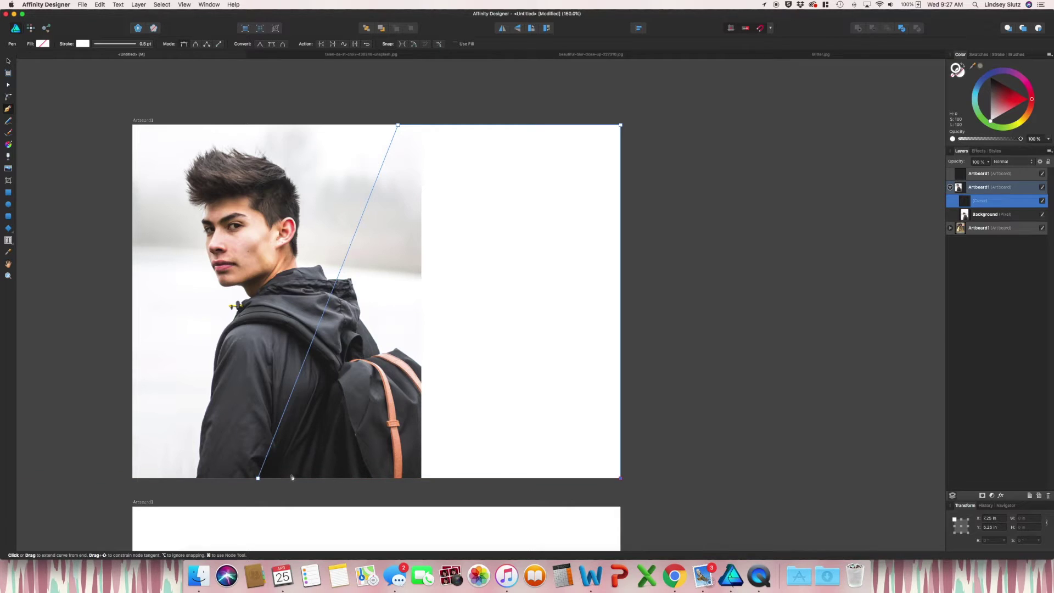
left_click(258, 478)
- Fill the slanted shape with a slate blue-grey colour sampled from the young man's jacket, without a stroke
left_click(963, 75)
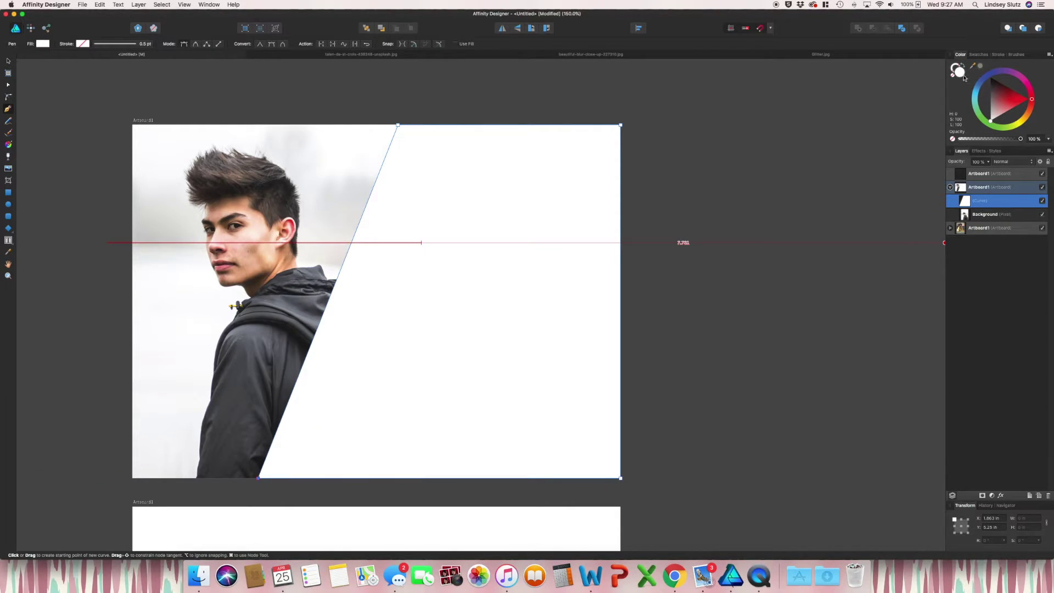
left_click(979, 67)
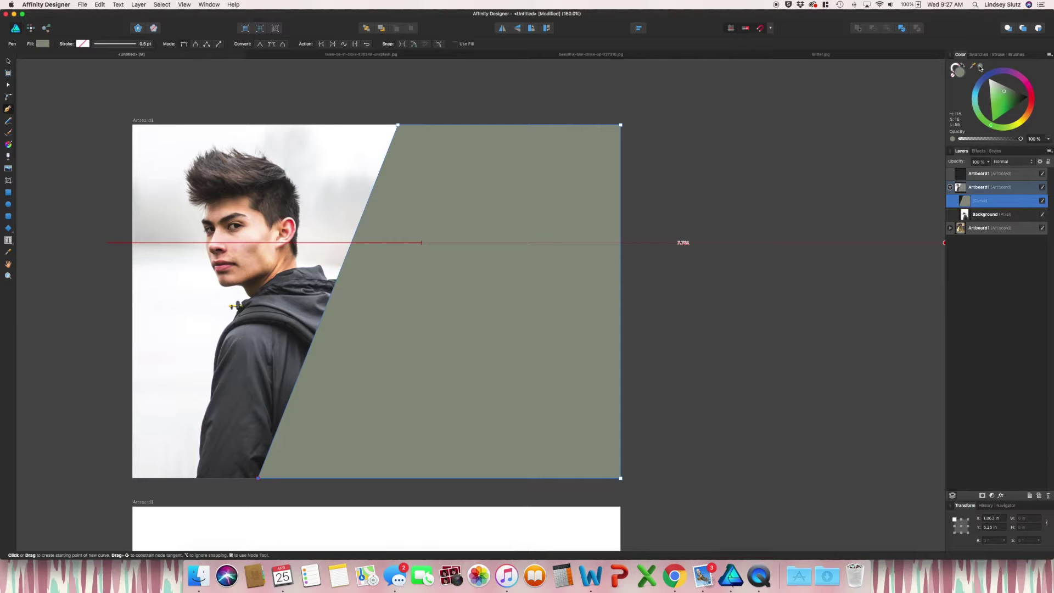
left_click_drag(979, 67, 293, 305)
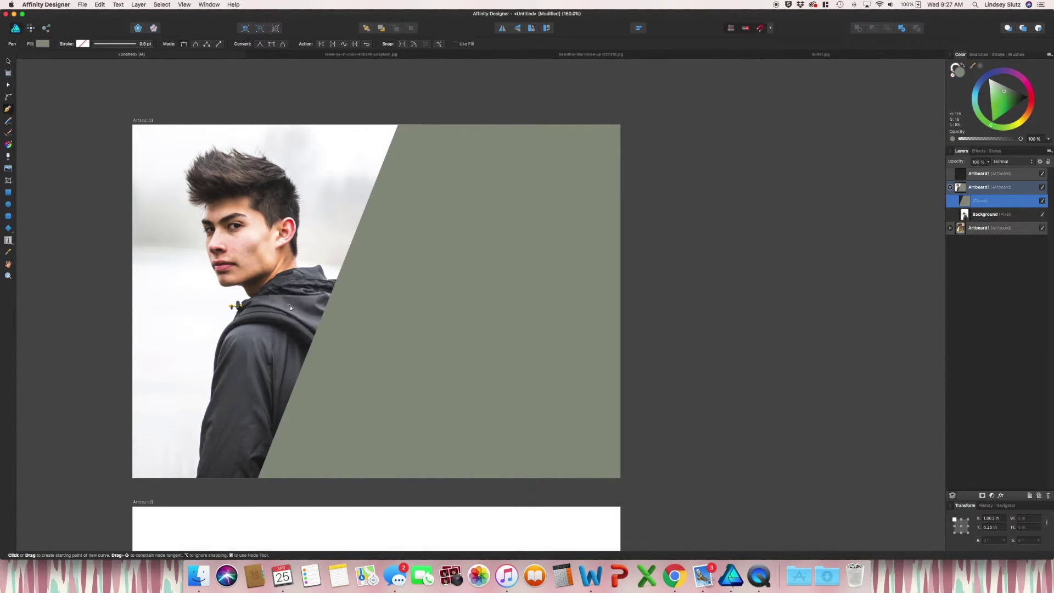
left_click(981, 67)
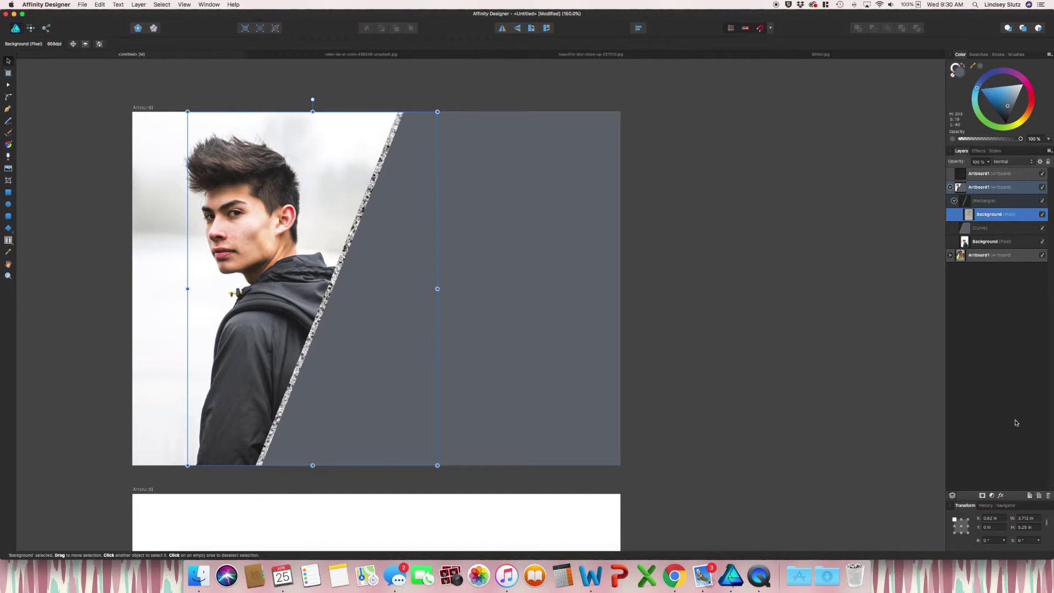
- Apply a Gaussian Blur layer effect to the glitter image inside the diagonal strip
left_click(1001, 496)
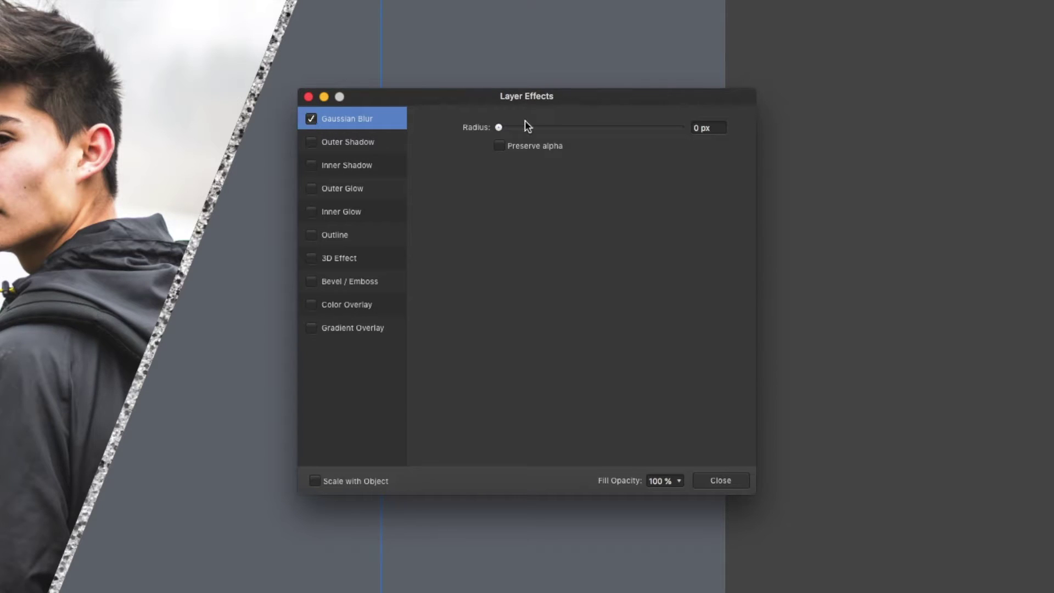
left_click_drag(499, 129, 562, 130)
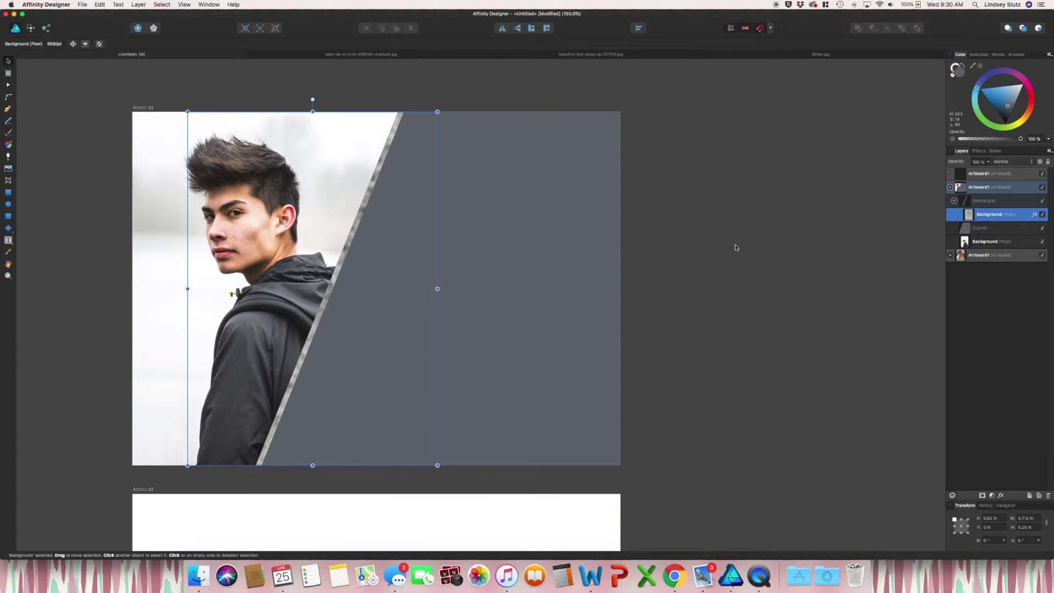
- Draw a rectangle about 2.43 × 6.17 in covering the whole diagonal strip and change its fill to dark blue
left_click(1005, 202)
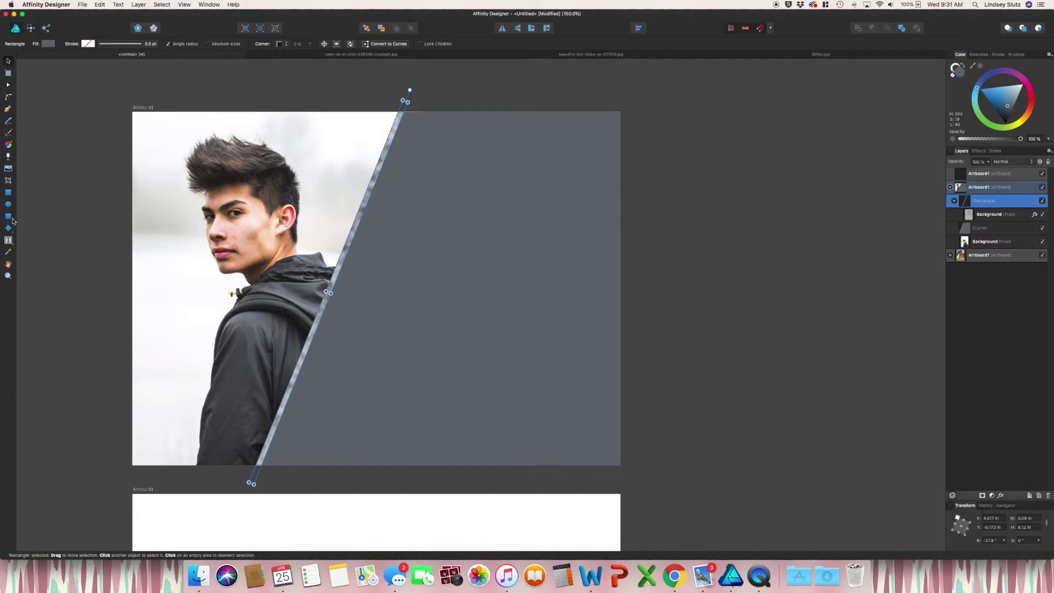
left_click(9, 193)
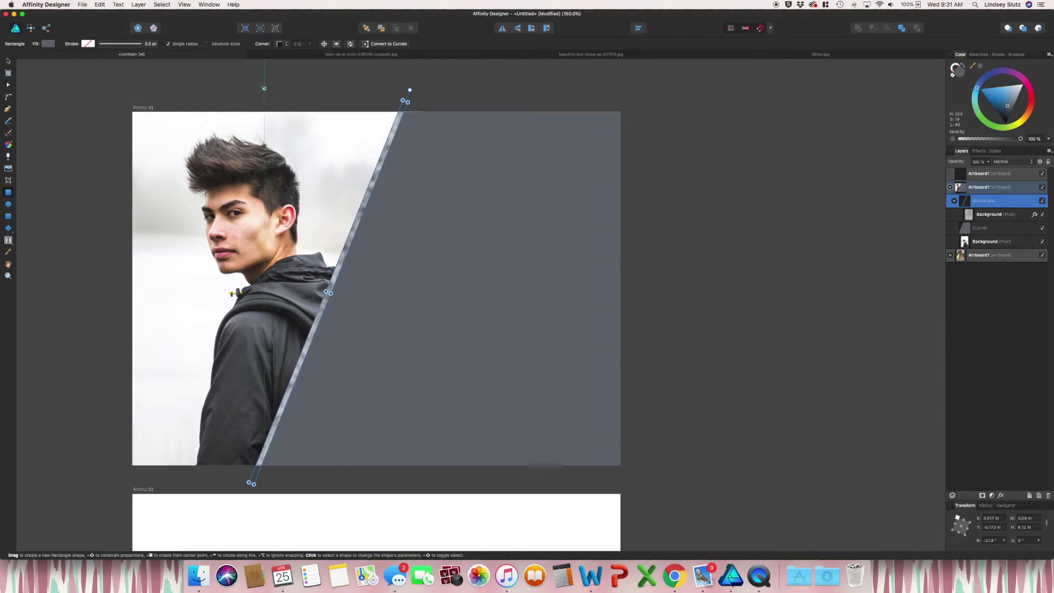
left_click_drag(262, 87, 428, 498)
key("v")
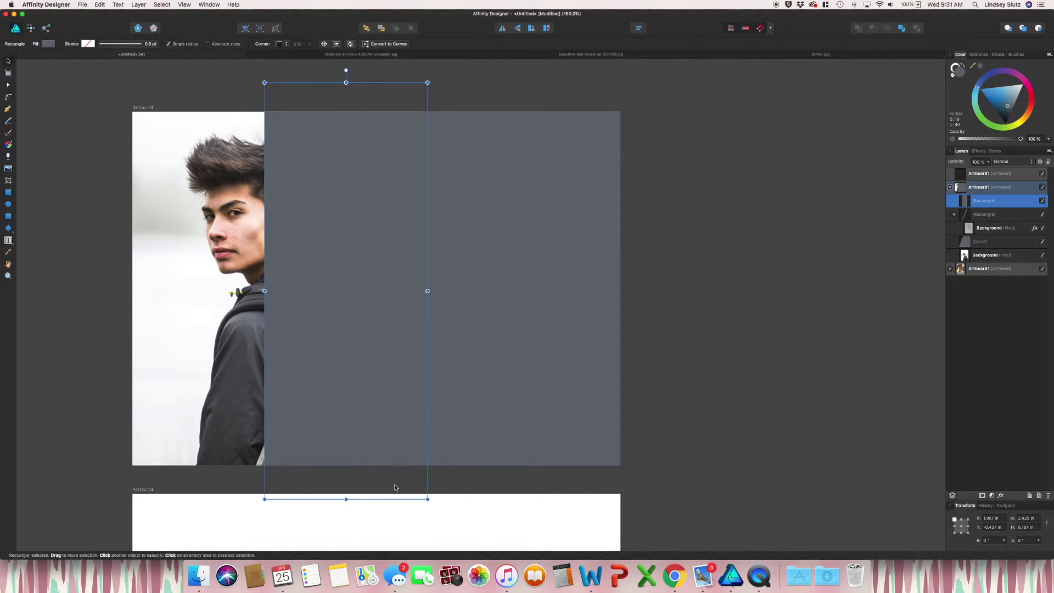
left_click_drag(395, 487, 378, 486)
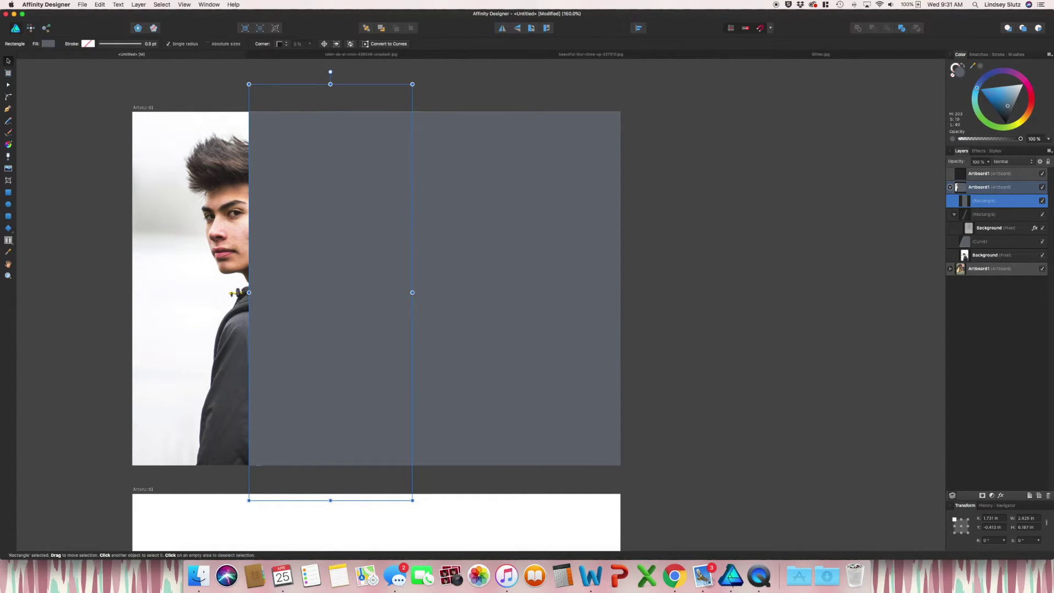
left_click_drag(1010, 109, 997, 110)
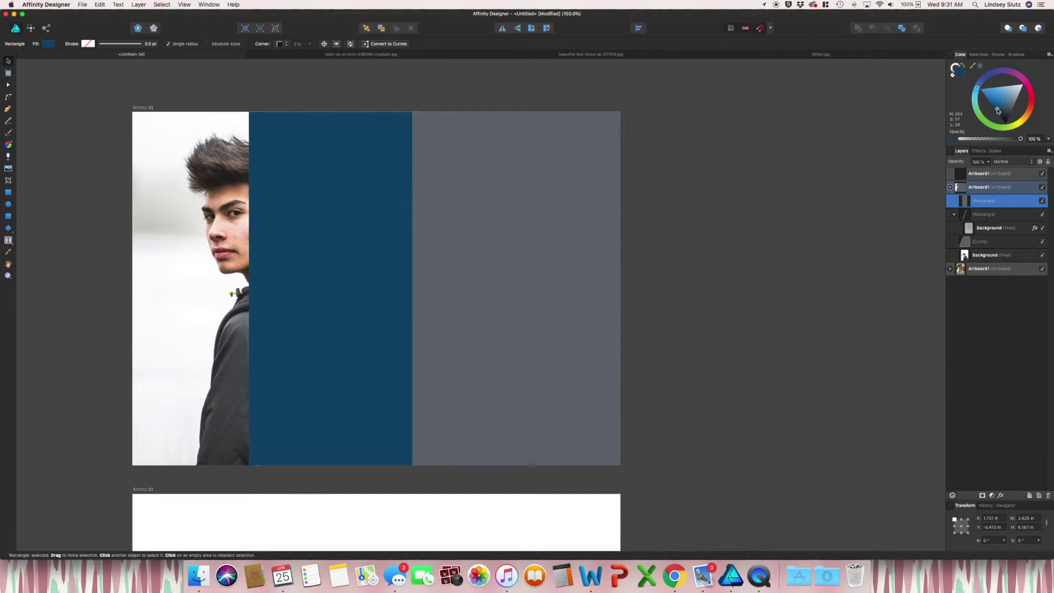
- Set the dark blue rectangle's blend mode to Overlay and nest it inside the diagonal strip above the glitter image
left_click(990, 204, "super")
left_click(1008, 203)
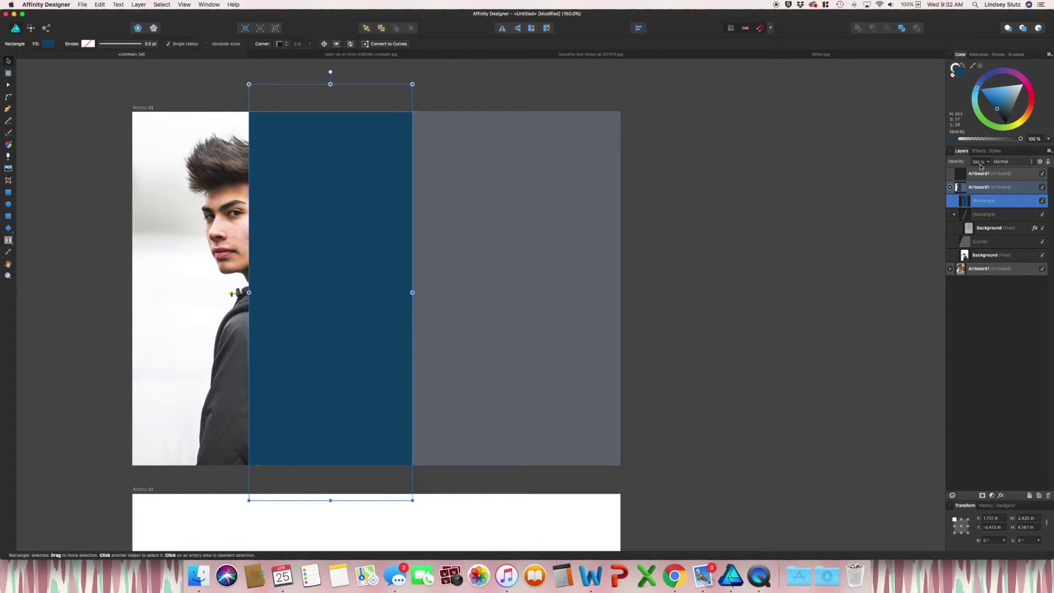
left_click(1008, 163)
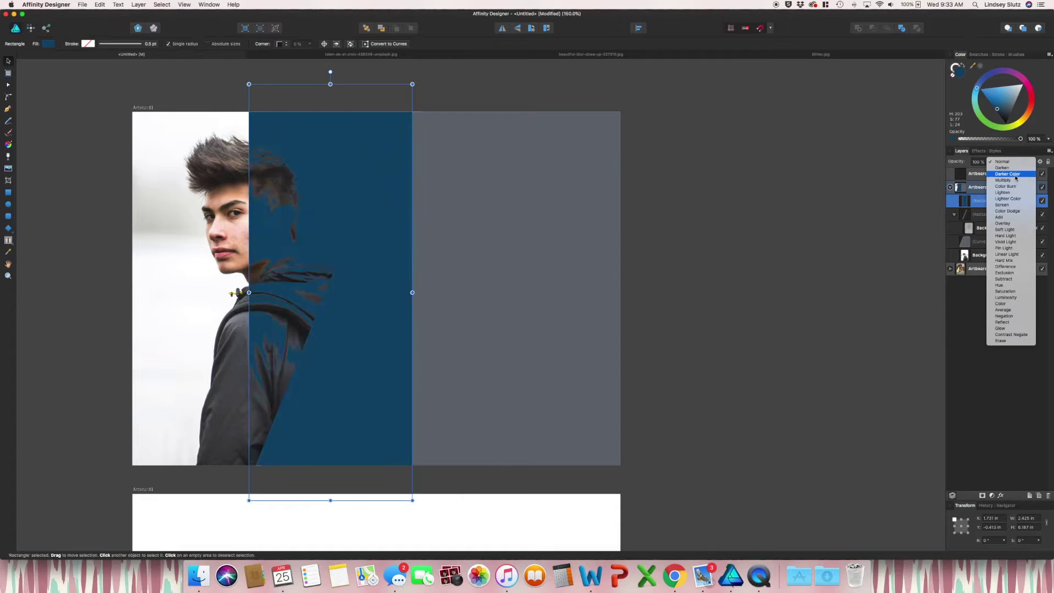
left_click(1014, 226)
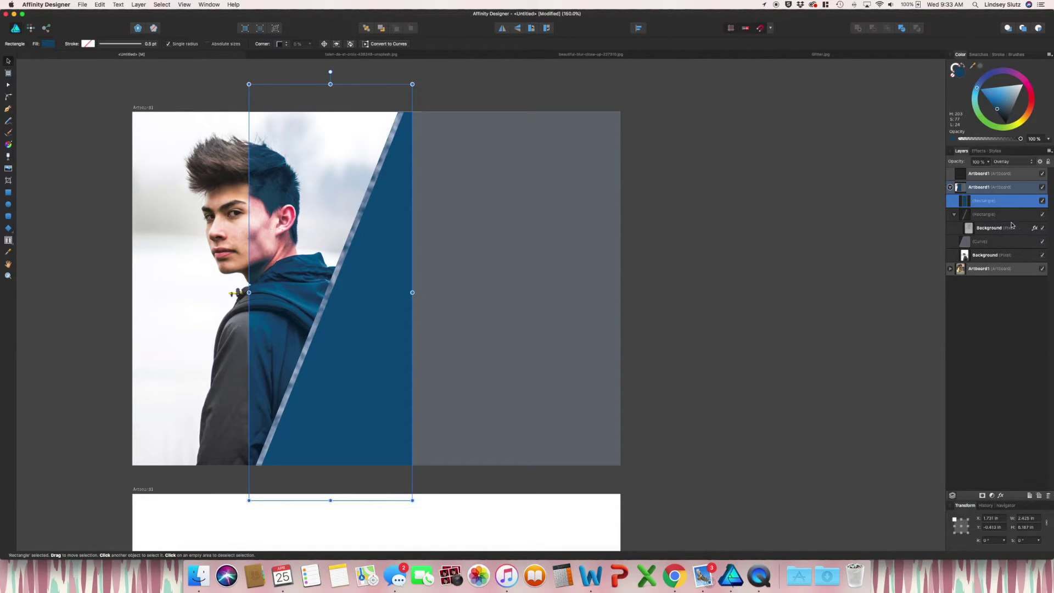
left_click(991, 202)
left_click_drag(991, 202, 988, 222)
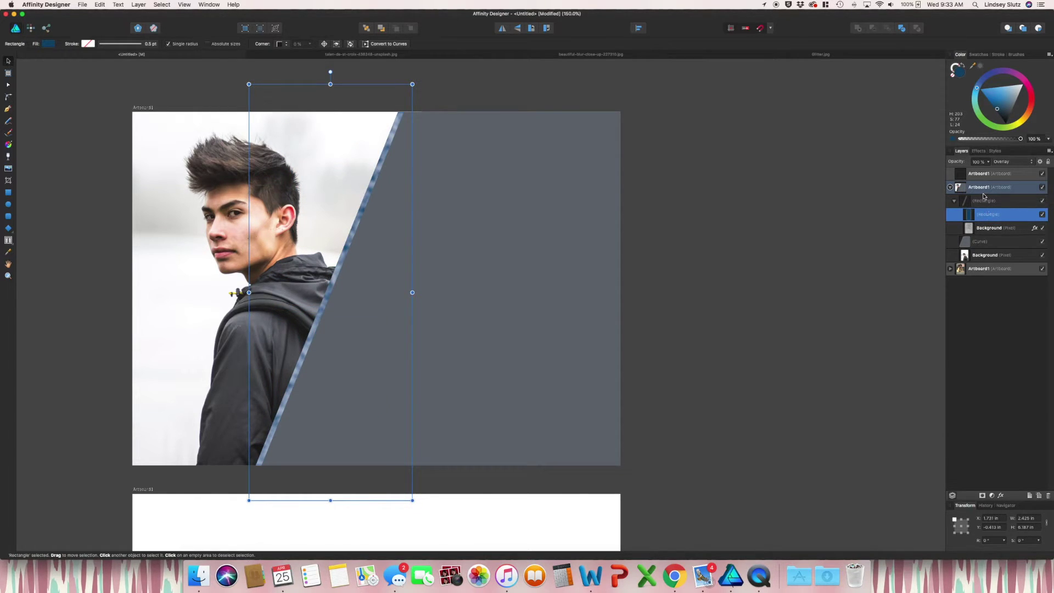
left_click(954, 201)
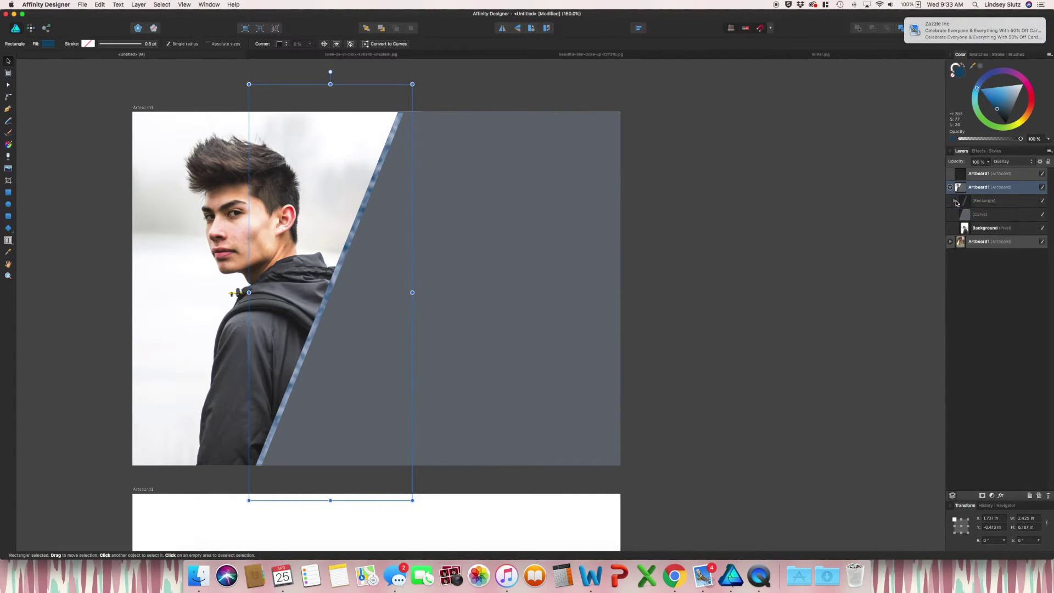
- Add the artistic text "Class Of 2018" in white Switzerland font to the lower part of the slate panel
left_click(8, 240)
left_click(40, 237)
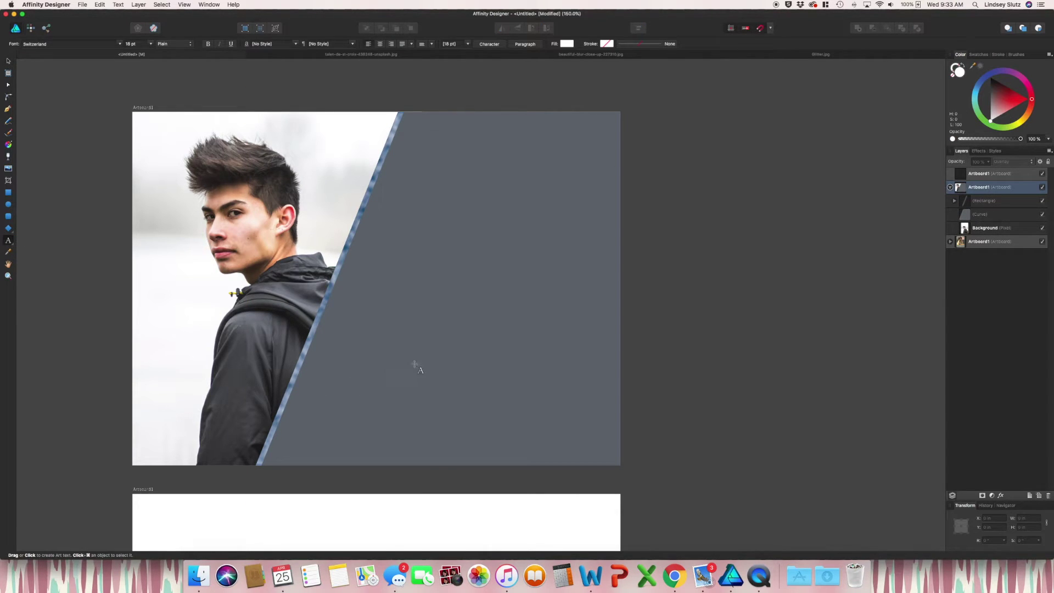
left_click_drag(311, 413, 331, 367)
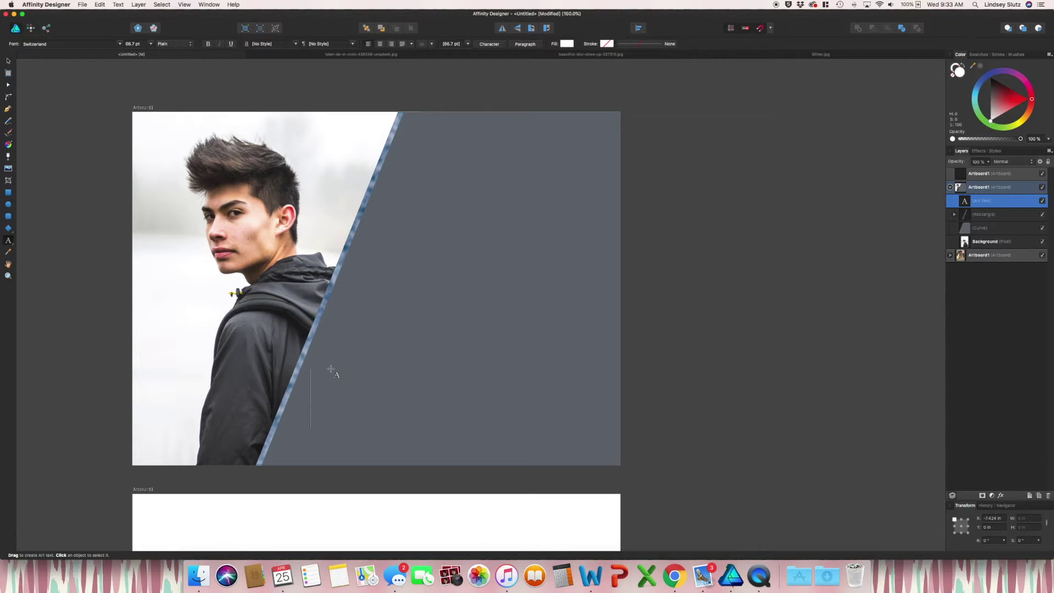
type("Class")
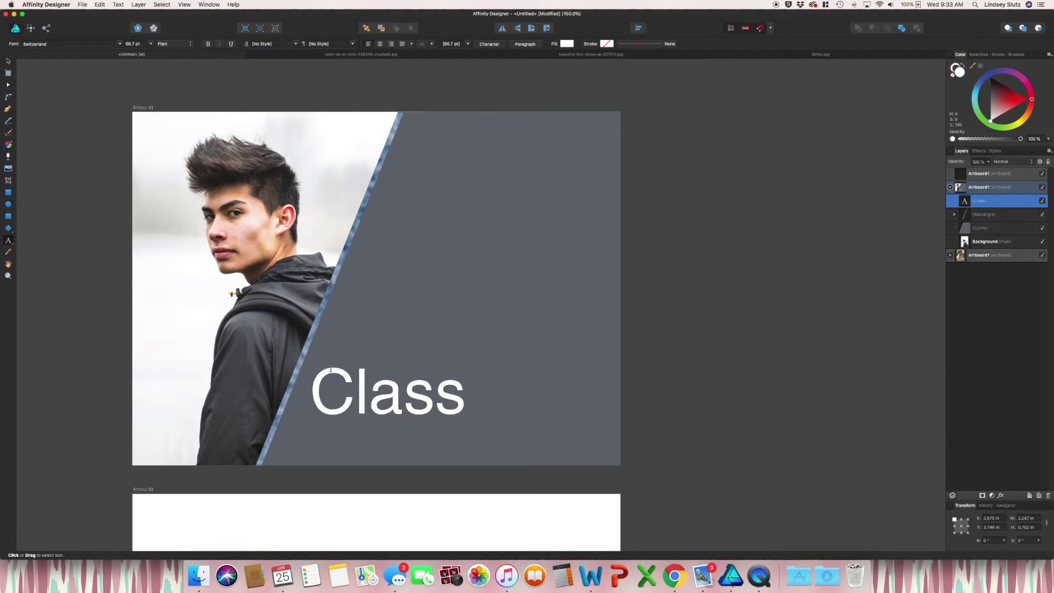
type(" Of 20")
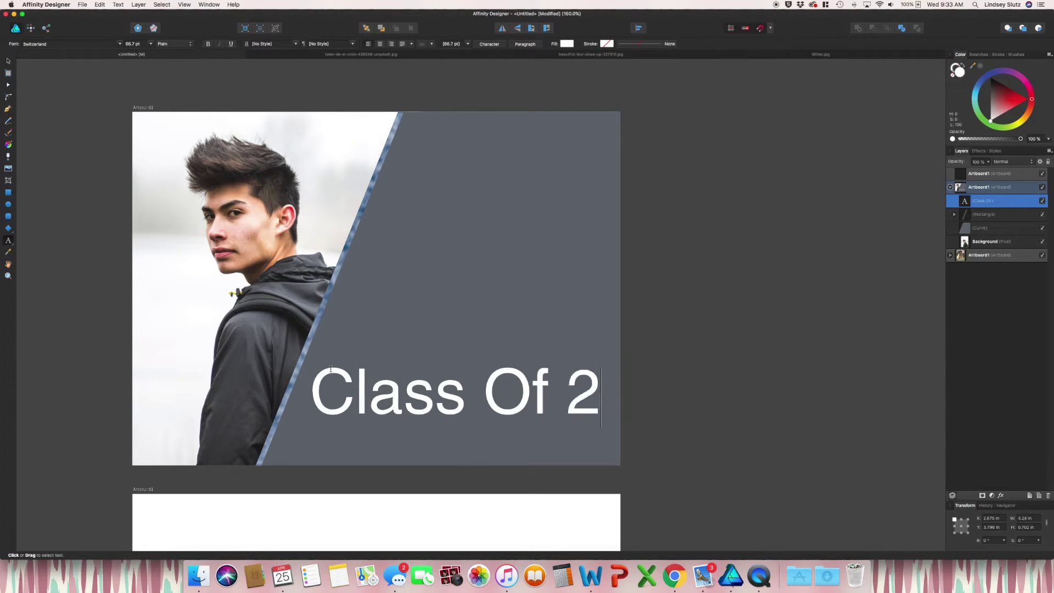
type("18")
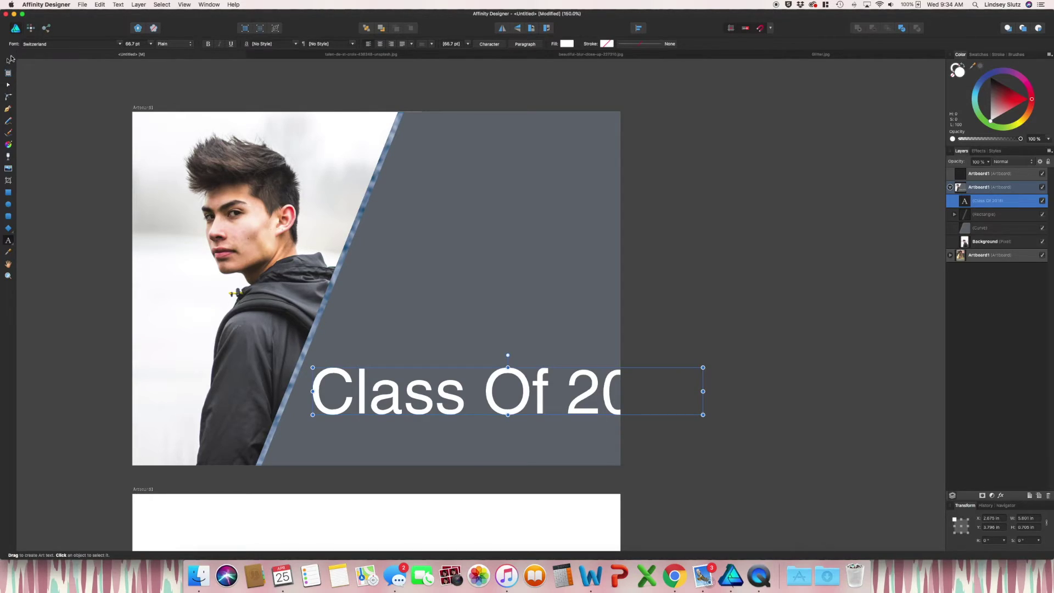
- Change the font of the "Class Of 2018" title to the Lobster 1.4 script
left_click(9, 60)
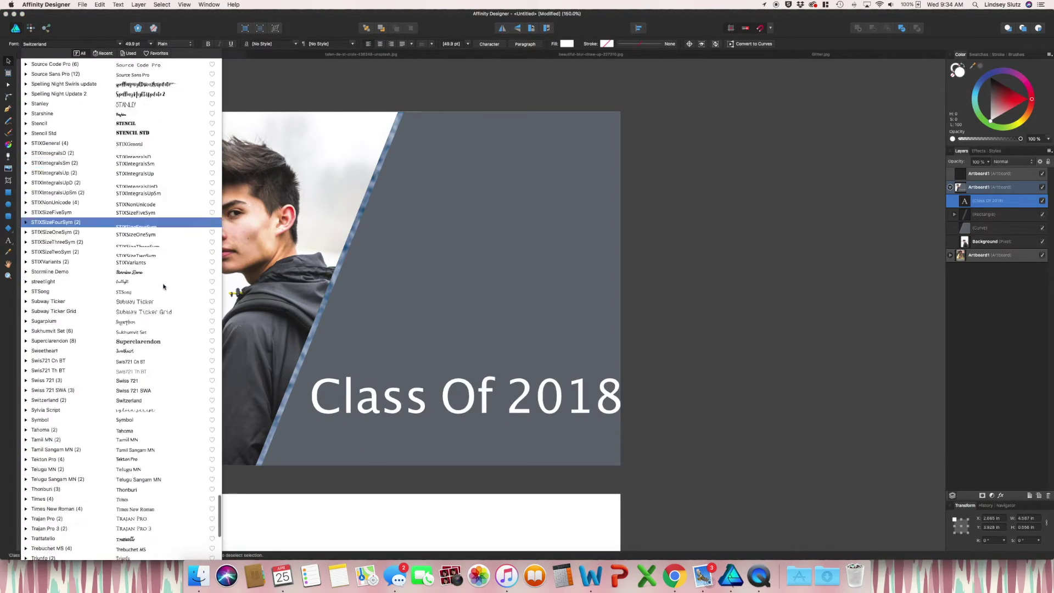
scroll(163, 286, "up", 20)
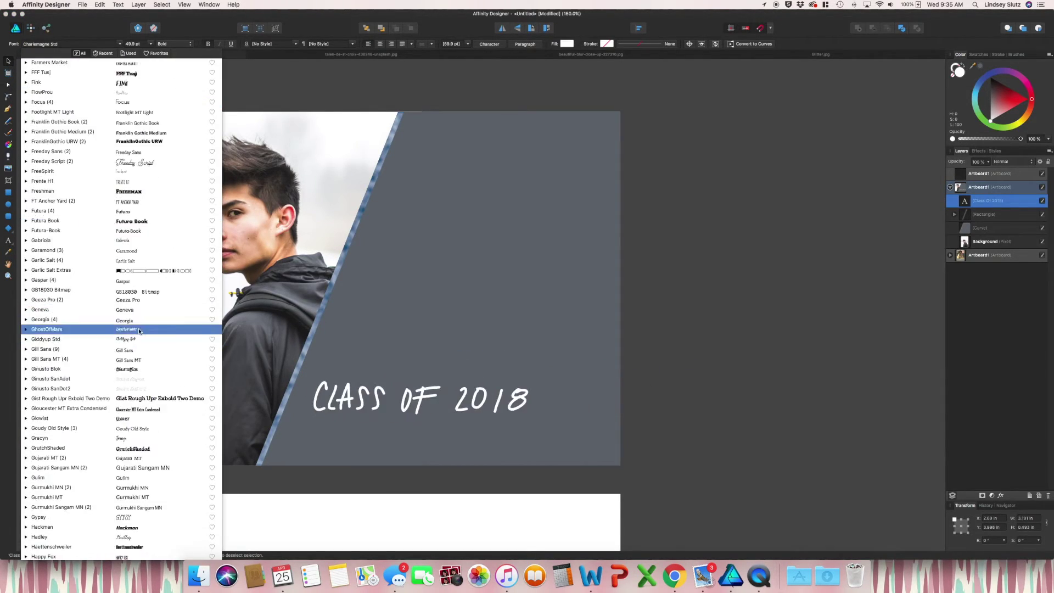
scroll(82, 496, "down", 20)
left_click(55, 274)
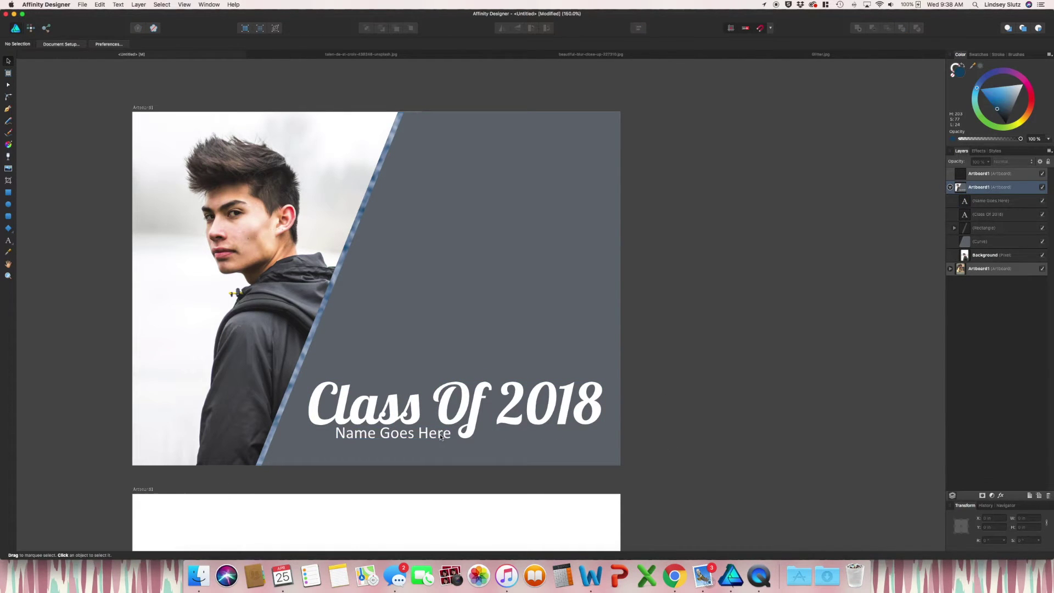
- Draw a horizontal line about 1.4 in long under "2018" with a 0.9 pt stroke in a colour sampled from the artwork
key("p")
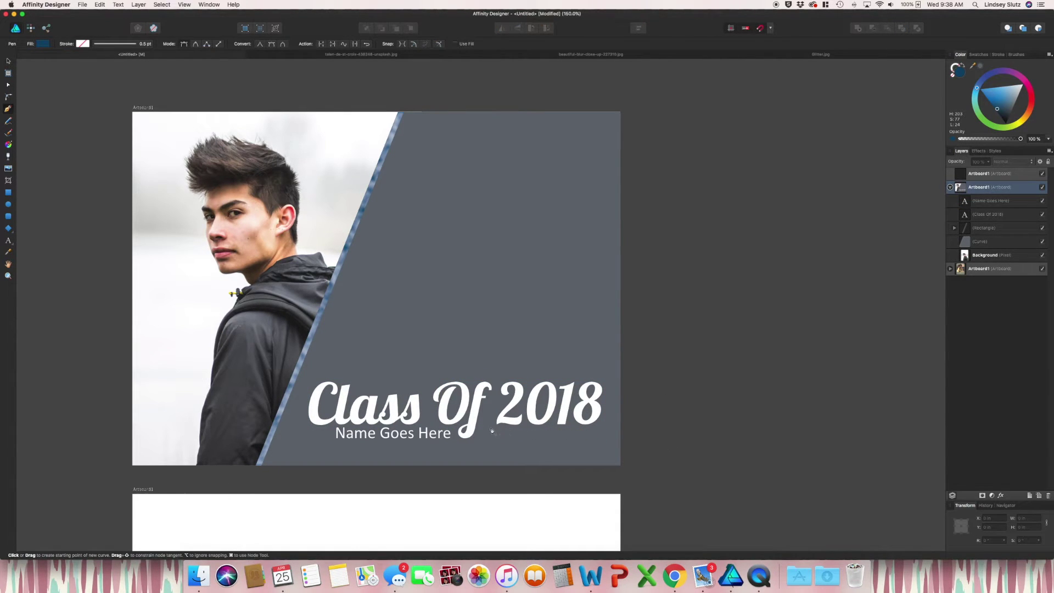
left_click(485, 428)
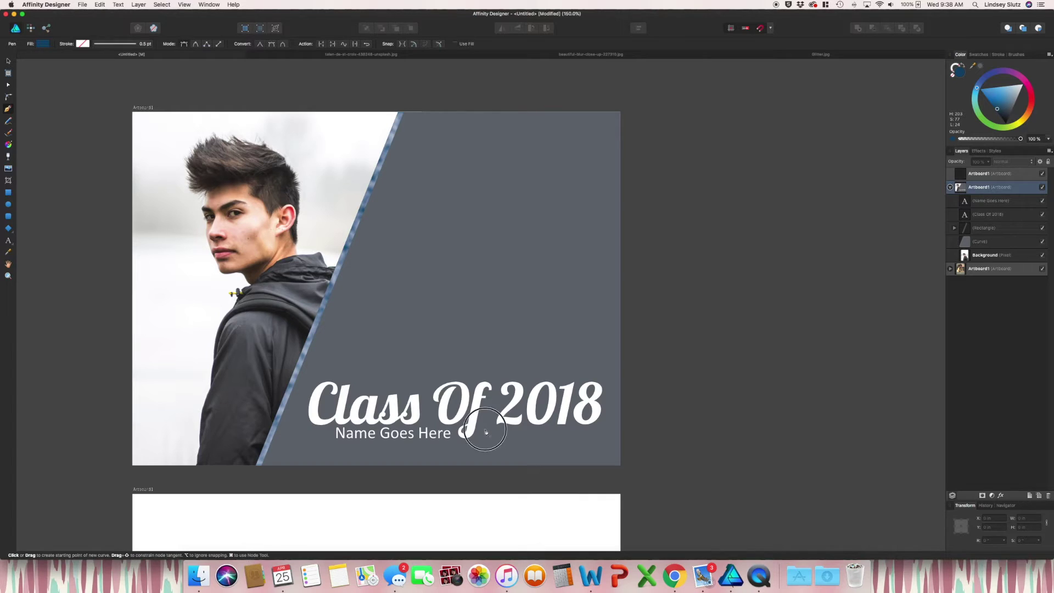
left_click(579, 434)
key("Escape")
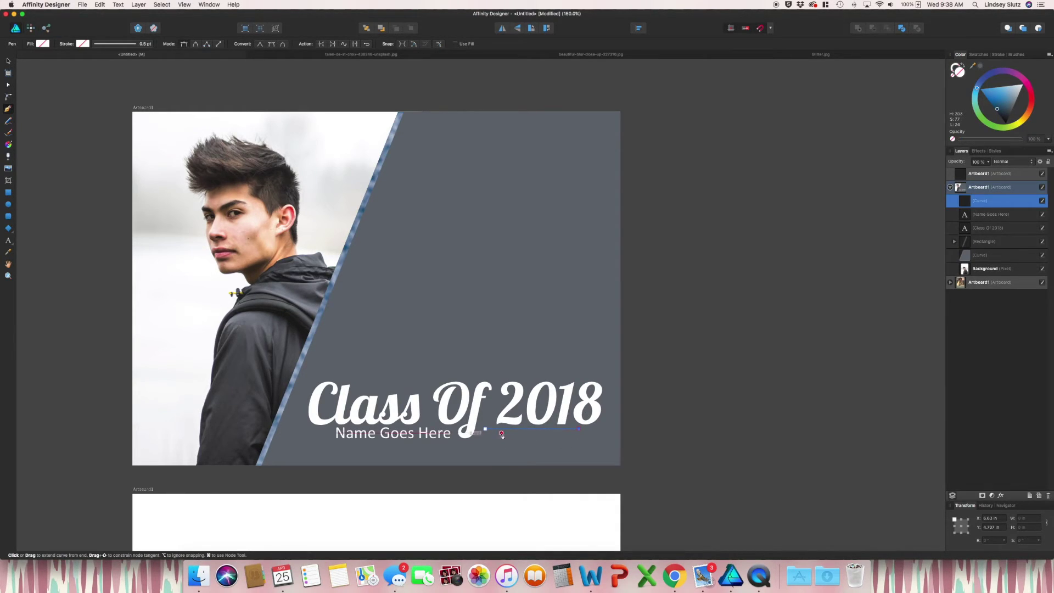
key("v")
left_click(990, 200)
left_click_drag(972, 65, 367, 258)
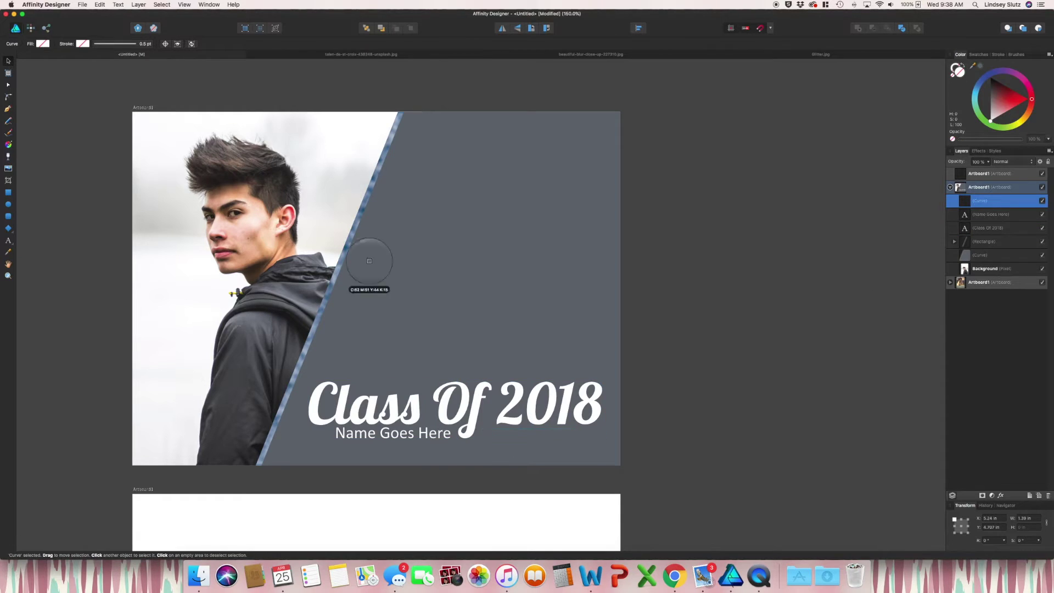
left_click(997, 55)
- Duplicate the line under "2018" twice, stacking the copies closely, and group the three lines
left_click(529, 430)
key("super+j")
key("super+j")
scroll(578, 431, "up", 2)
left_click(1002, 228)
left_click(1002, 201, "shift")
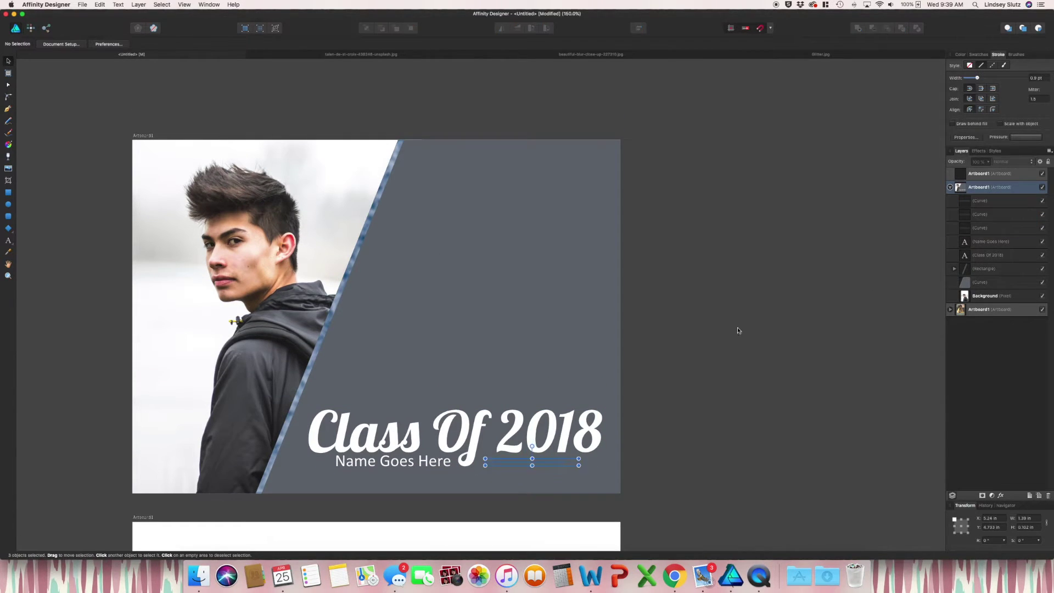
key("super+g")
- Recolour the strokes of the grouped lines to dark blue
scroll(785, 444, "up", 1)
left_click(785, 445)
left_click(990, 200)
left_click(959, 54)
left_click(706, 244)
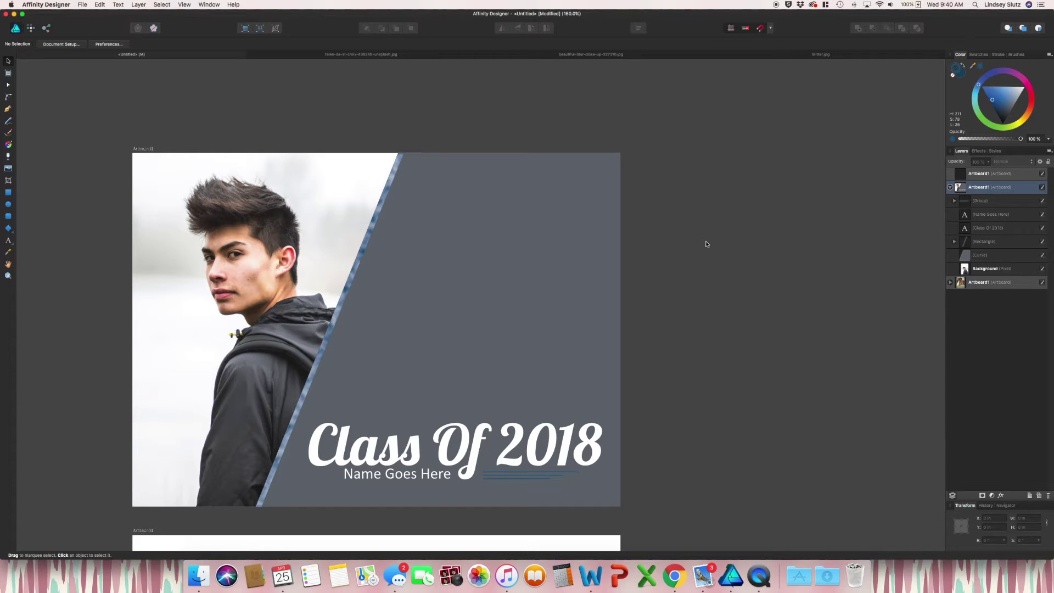
- Add the white two-line text "Help us celebrate the graduation of Name Goes Here from Name Of School." to the upper slate panel
key("t")
left_click(405, 176)
type("Help us celebrate the graduation of")
key("Return")
type("Name Goe")
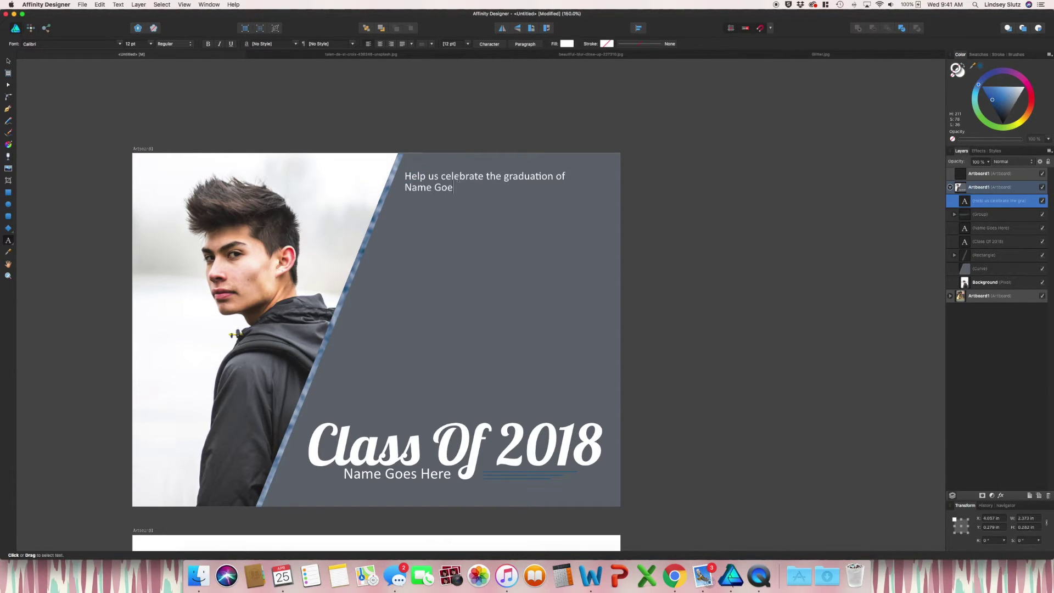
type("s Here from Name Of School.")
key("Escape")
key("Escape")
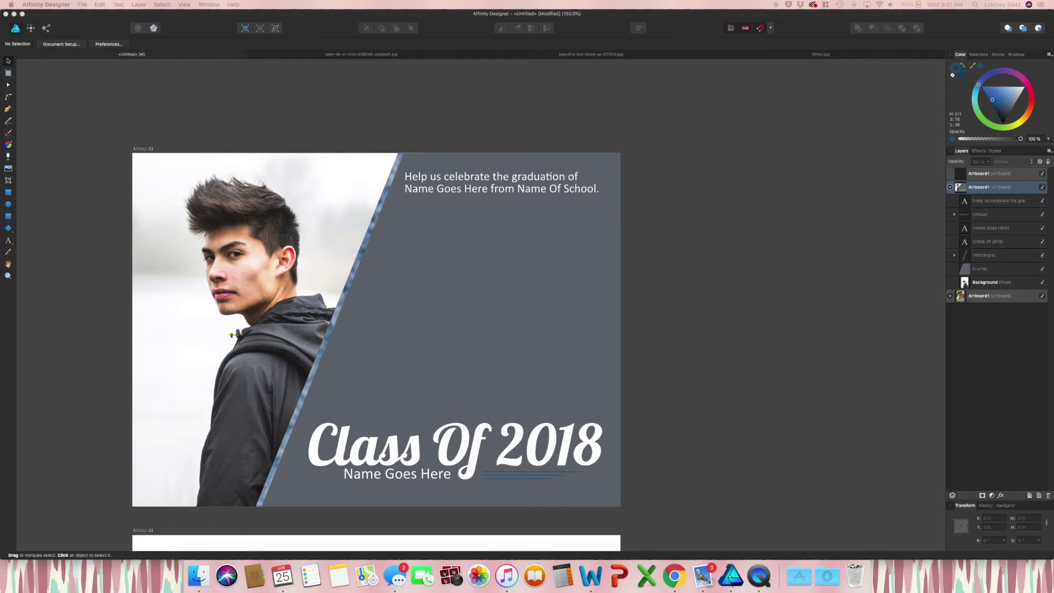
- Move the title, name and lines to the slate panel's top, scaled down to fit, and place the wider celebration sentence below them
left_click_drag(569, 187, 535, 328)
left_click_drag(645, 497, 299, 417)
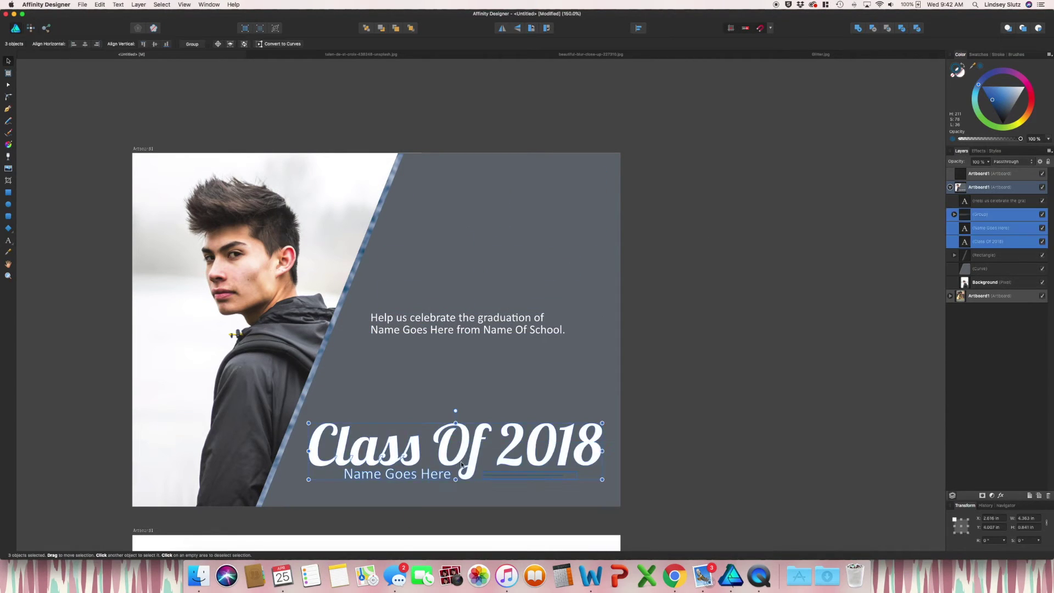
left_click_drag(453, 461, 547, 214)
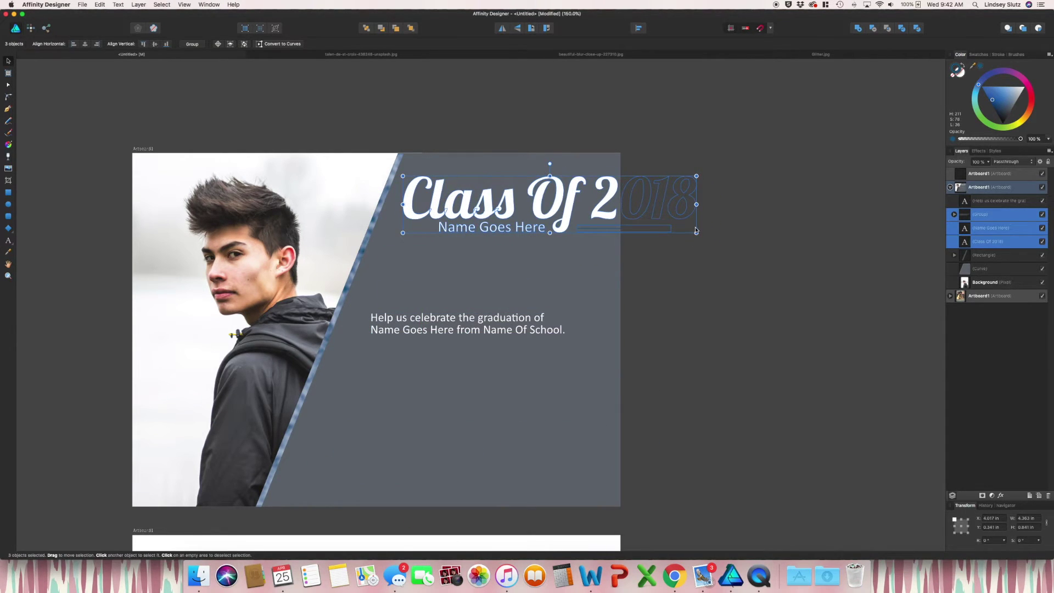
left_click_drag(696, 232, 609, 215)
left_click_drag(468, 319, 468, 266)
left_click_drag(564, 271, 604, 272)
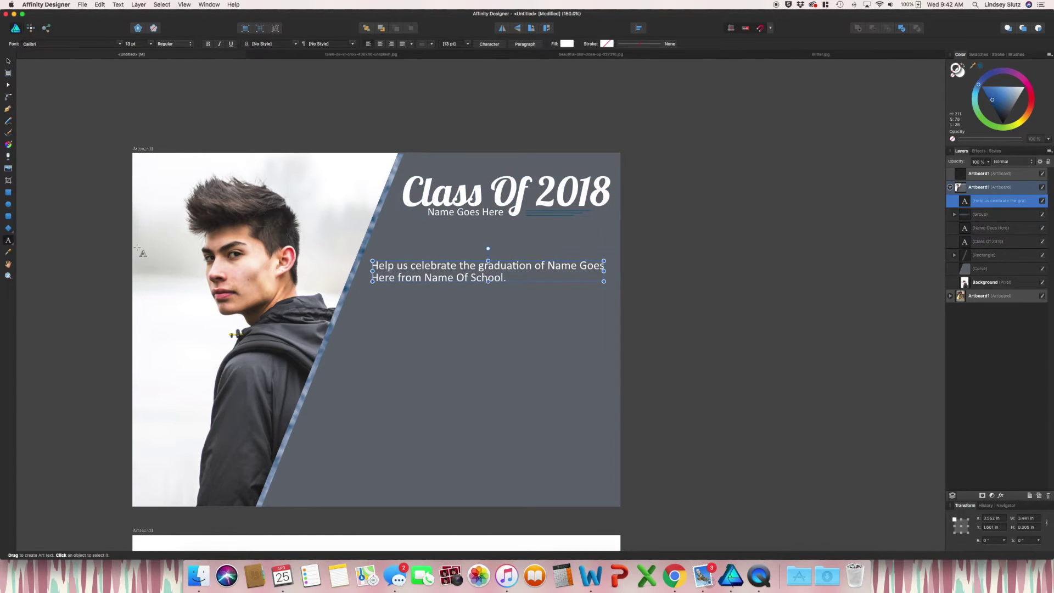
- Add the artistic text "Graduation Celebration" on two lines at 60 pt in the lower part of the slate panel
left_click(8, 240)
left_click(504, 193)
left_click_drag(318, 421, 353, 457)
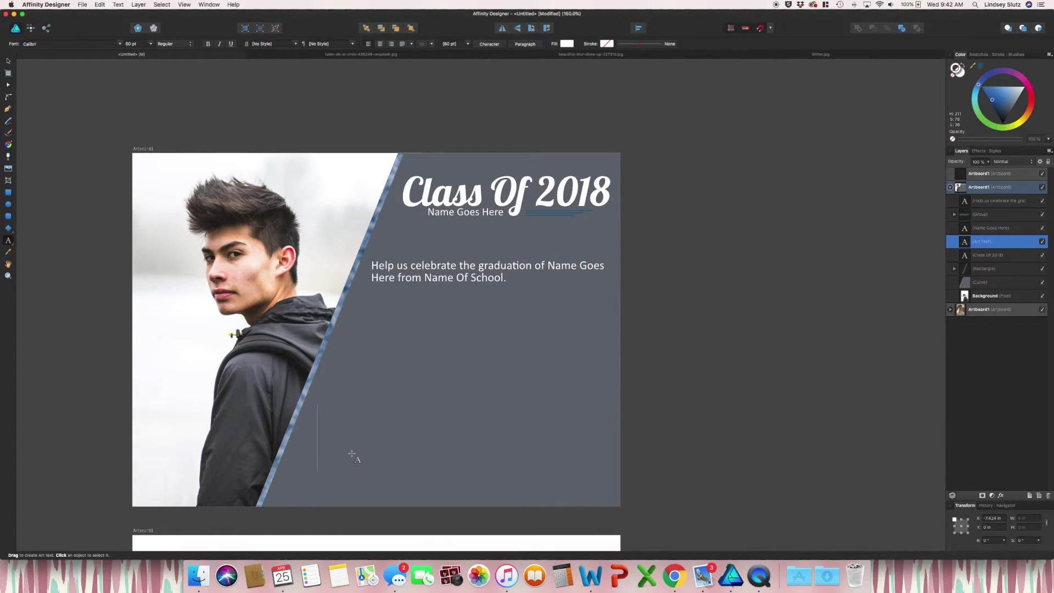
type("Graduation")
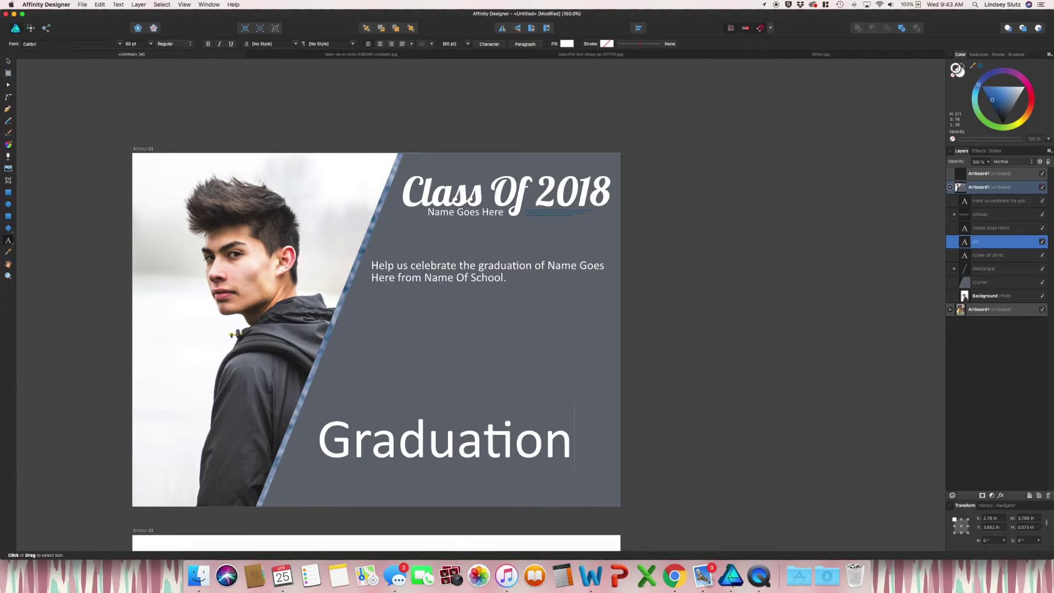
key("Return")
type("Celebration")
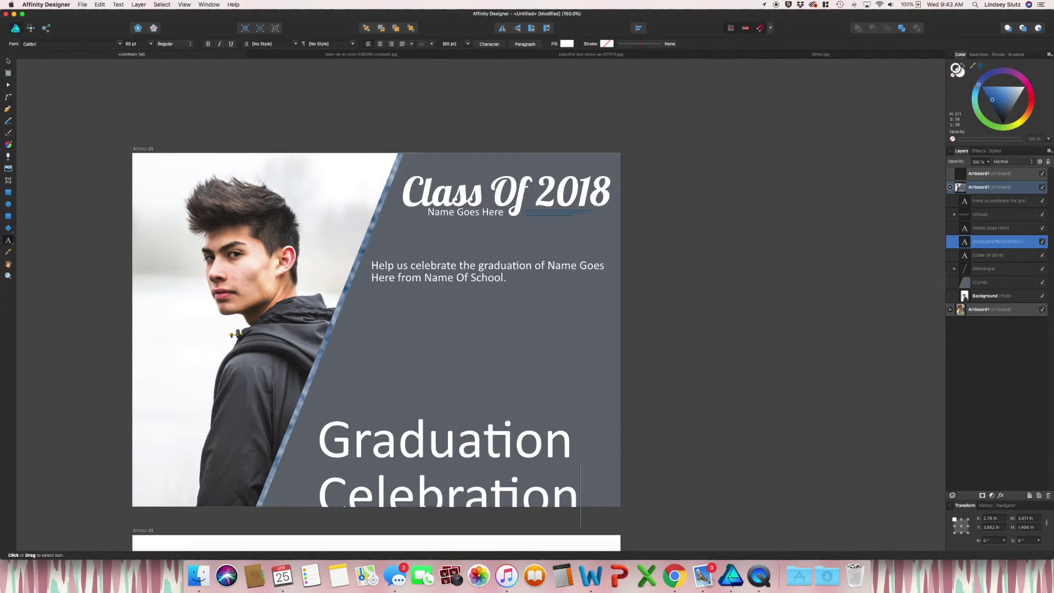
key("Escape")
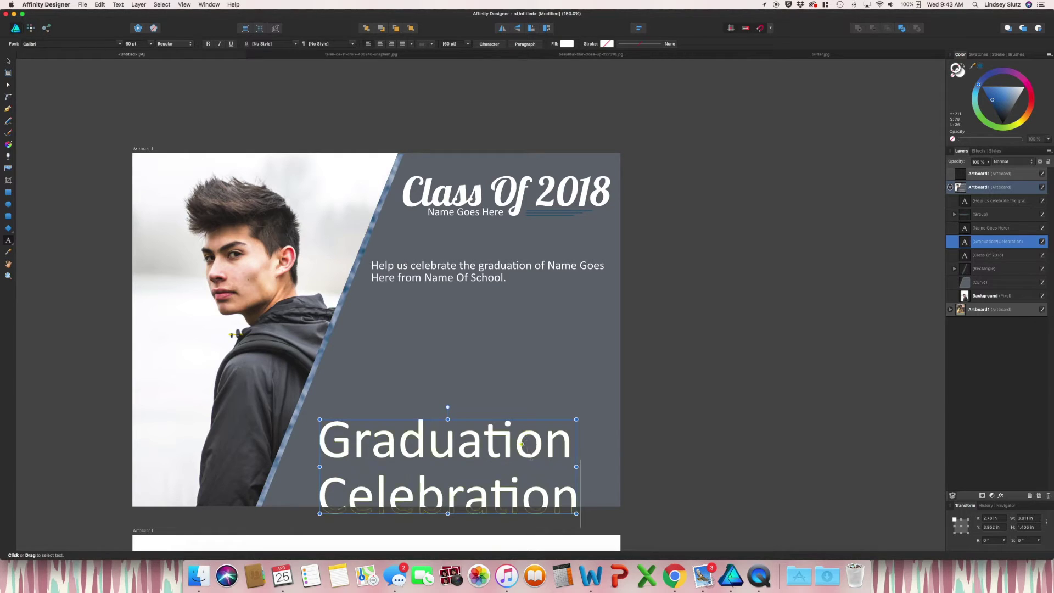
- Reposition "Graduation Celebration" within the slate panel and change its font to Lobster 1.4
left_click_drag(575, 496, 305, 426)
left_click(71, 43)
left_click(33, 73)
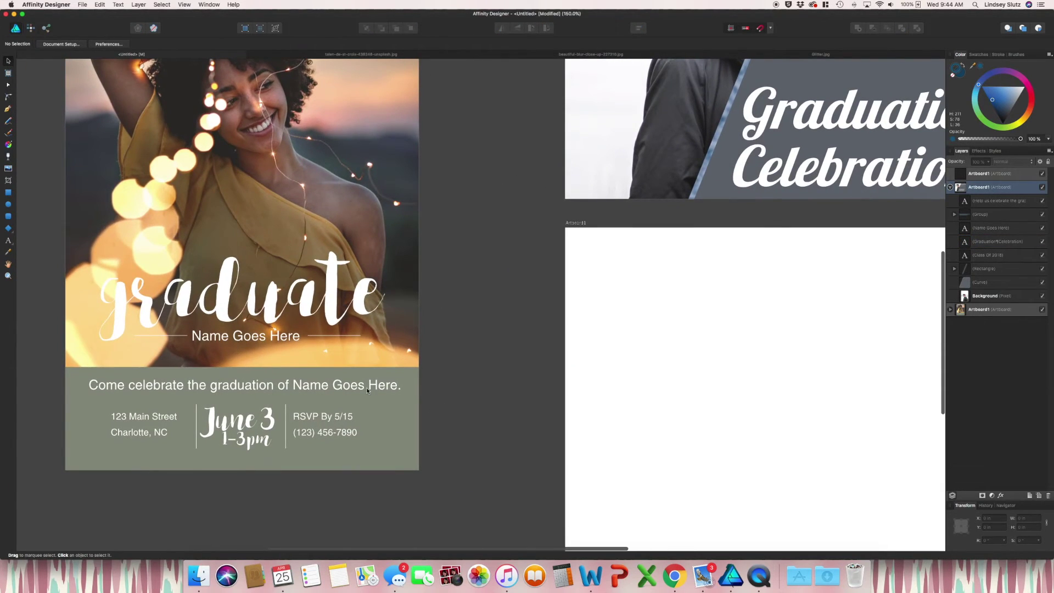
- Copy the address, date, RSVP texts and divider lines from the first invitation into the slate panel above "Graduation Celebration"
left_click(327, 416)
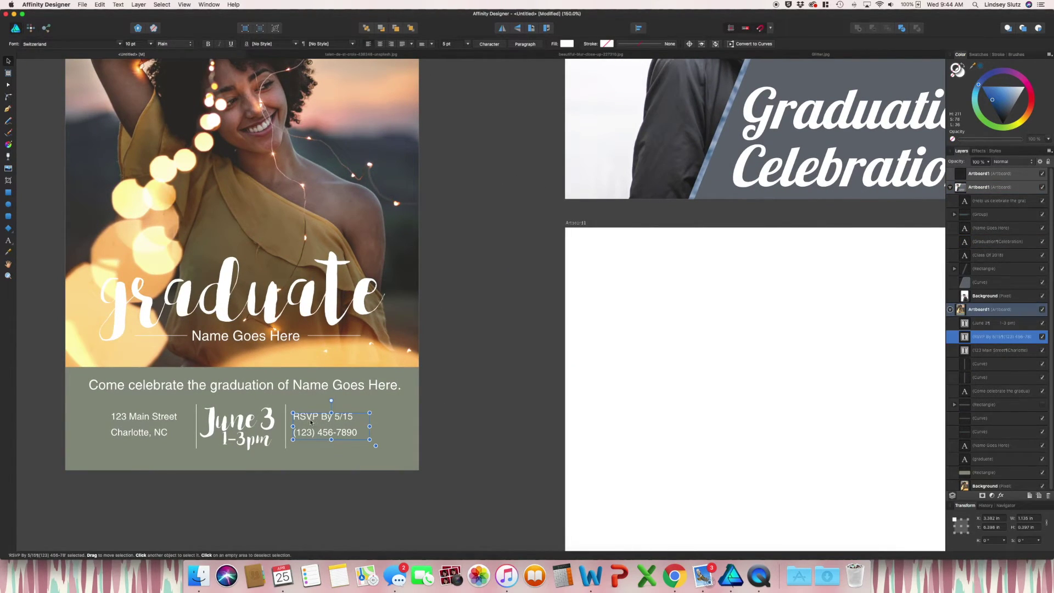
left_click(285, 424, "shift")
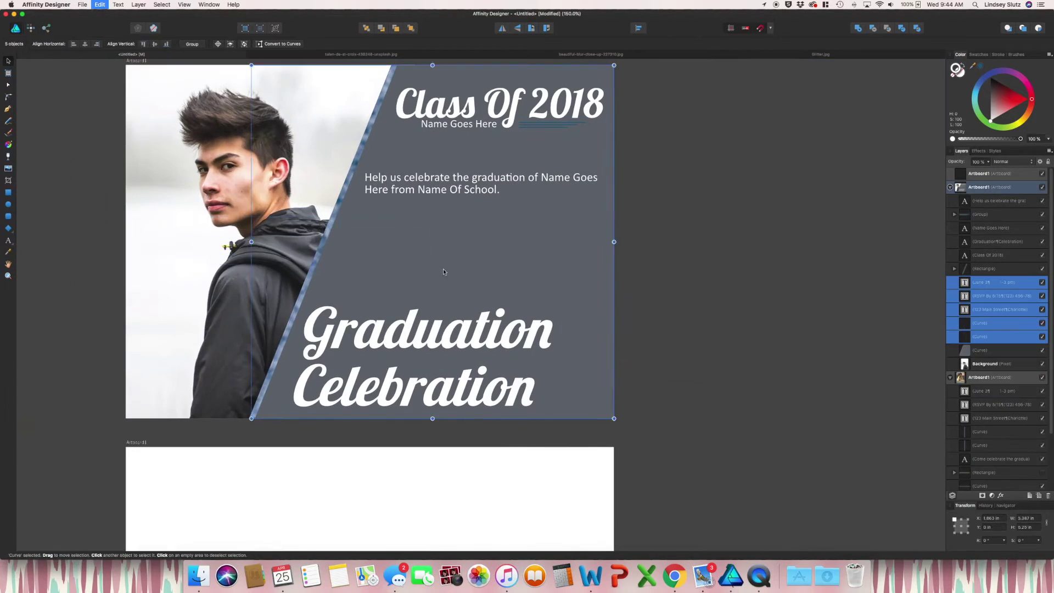
key("ctrl+v")
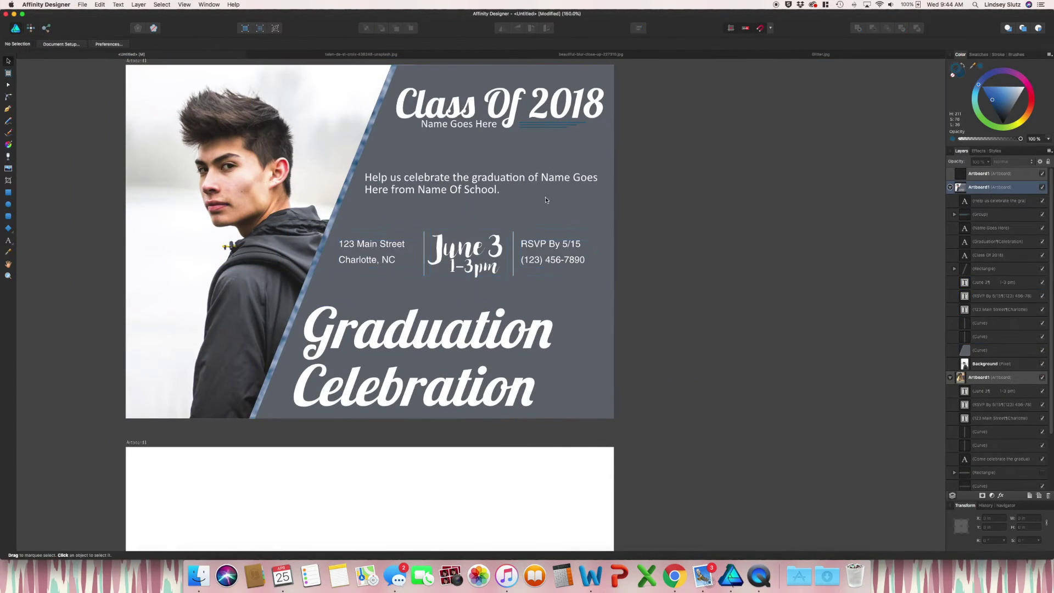
- Set the "June 3 1-3 pm" text in Lobster 1.4 with a dark blue fill
type("lob")
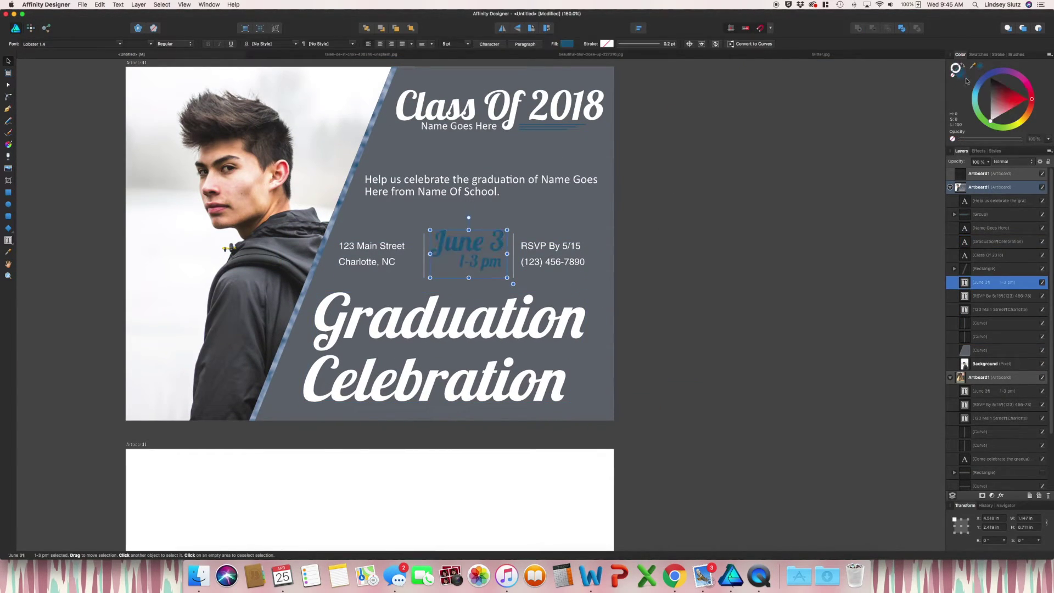
left_click(771, 214)
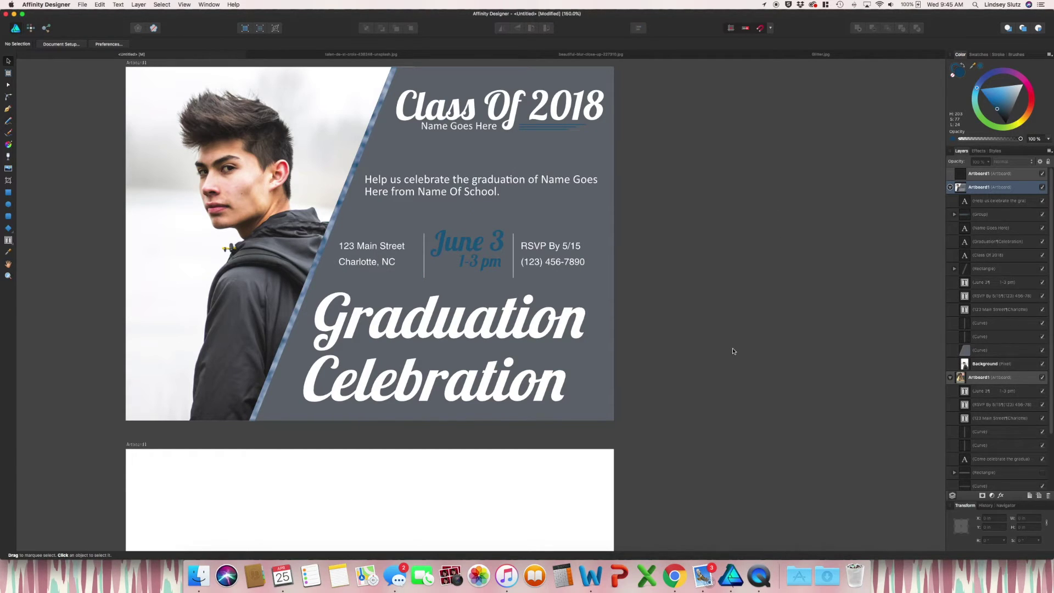
- Close the first portrait photo's document and paste the photo from beautiful-blur-close-up-227310.jpg onto the empty third artboard
left_click_drag(680, 481, 747, 194)
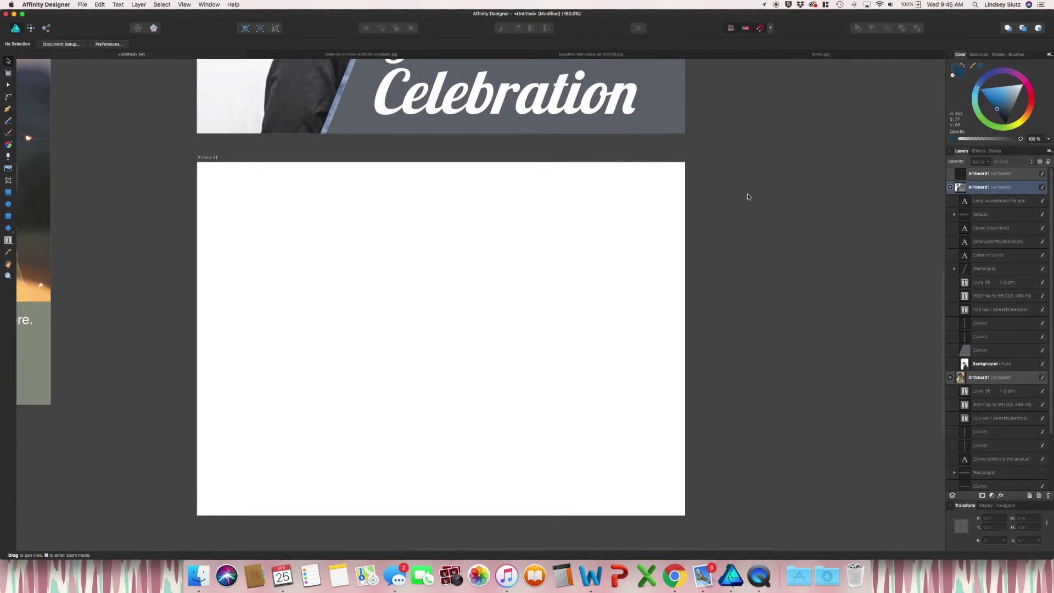
left_click(251, 55)
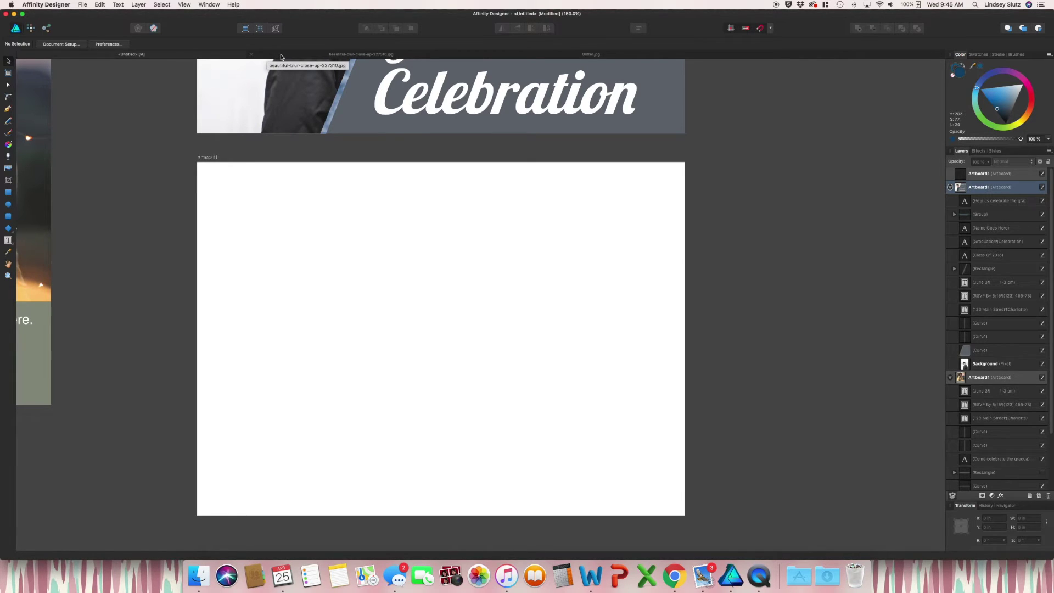
left_click(284, 56)
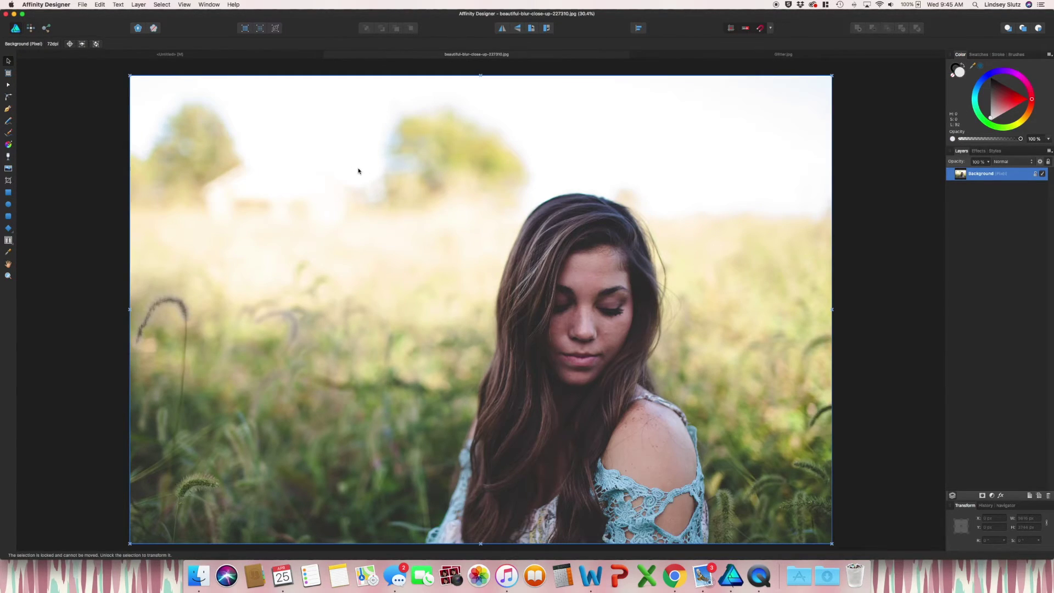
key("super+c")
left_click(169, 54)
key("super+v")
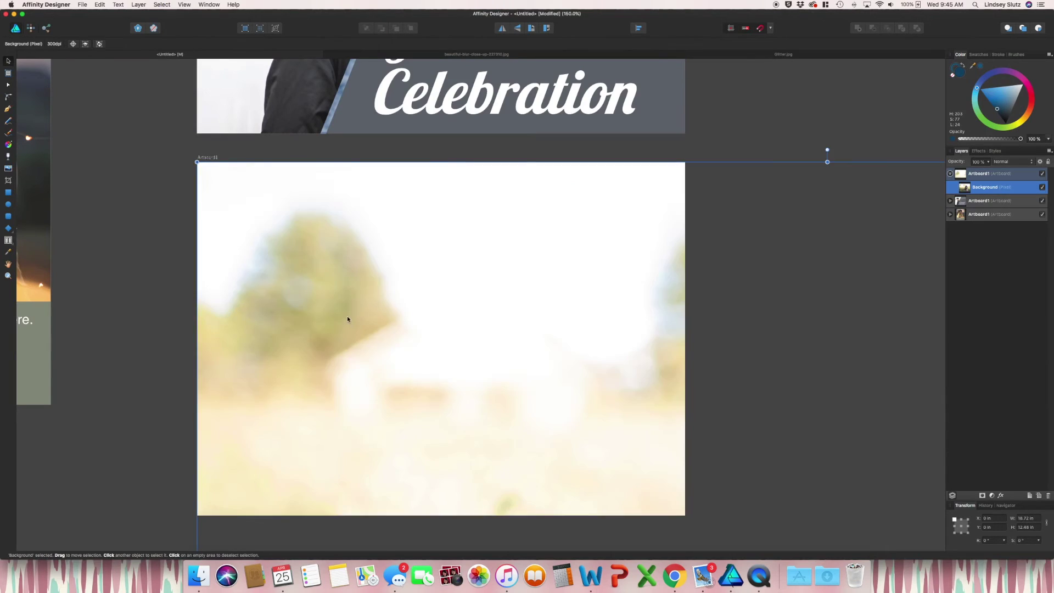
- Scale down and position the pasted photo so it fills the artboard with the woman on the right
left_click_drag(346, 315, 300, 250)
left_click_drag(747, 156, 813, 105)
left_click(731, 306)
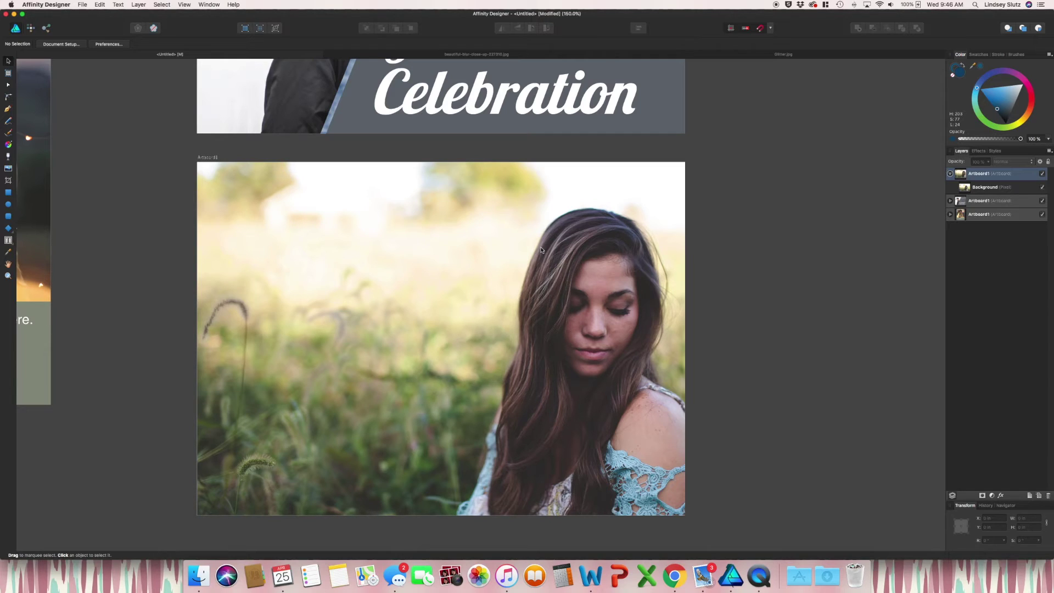
- Draw a closed five-point panel along the photo's left edge with its tip pointing right toward the woman
left_click(8, 109)
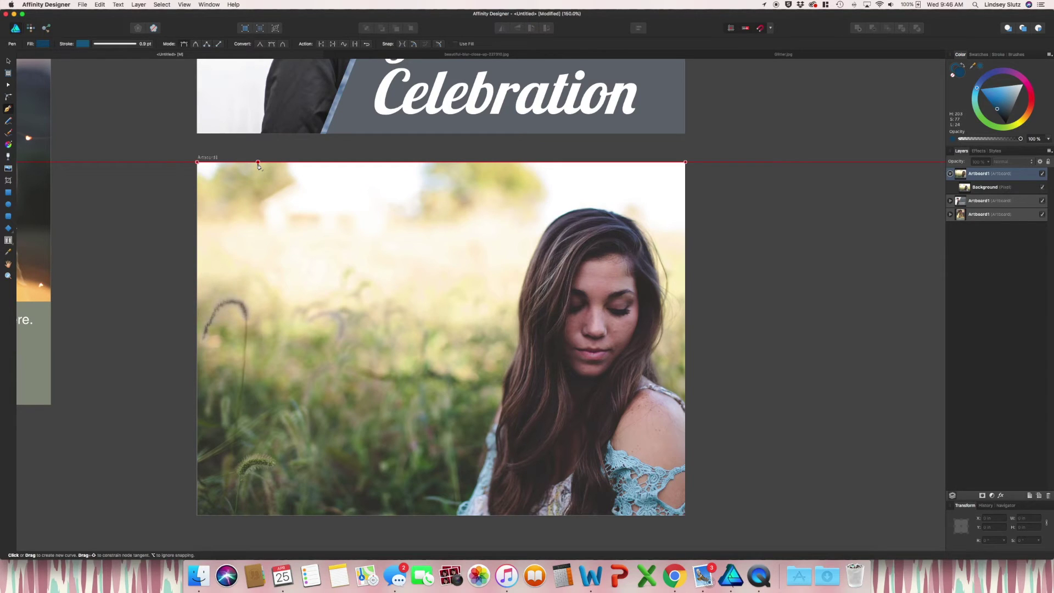
left_click(258, 162)
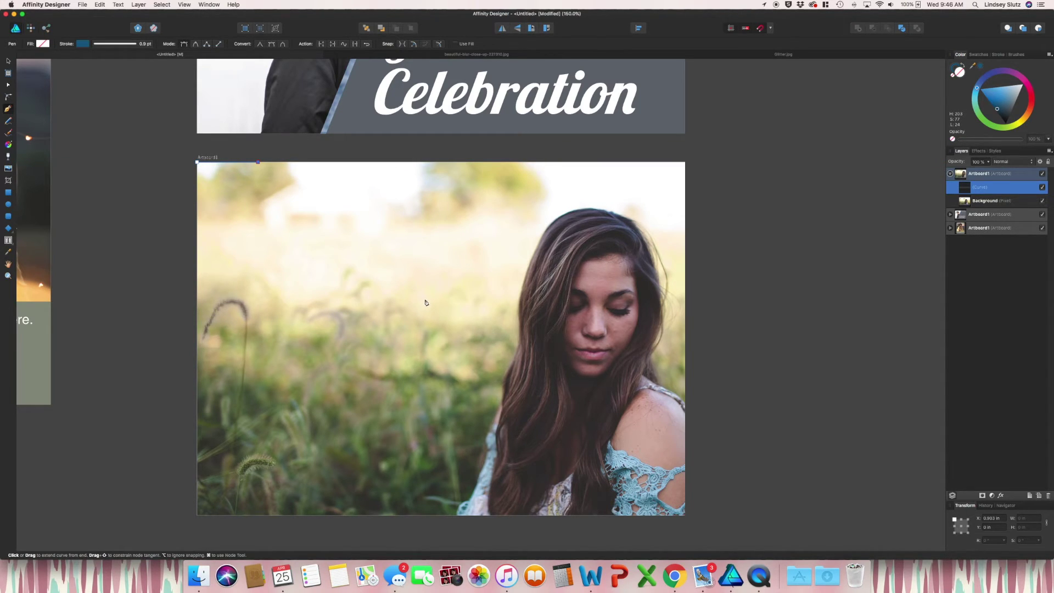
left_click(414, 318)
left_click(269, 516)
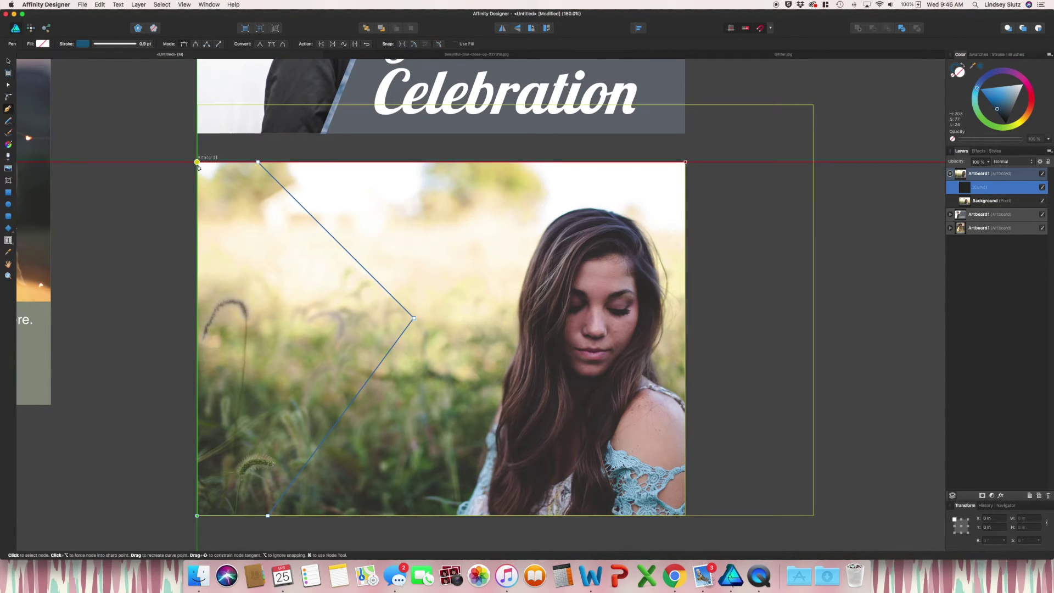
left_click(197, 163)
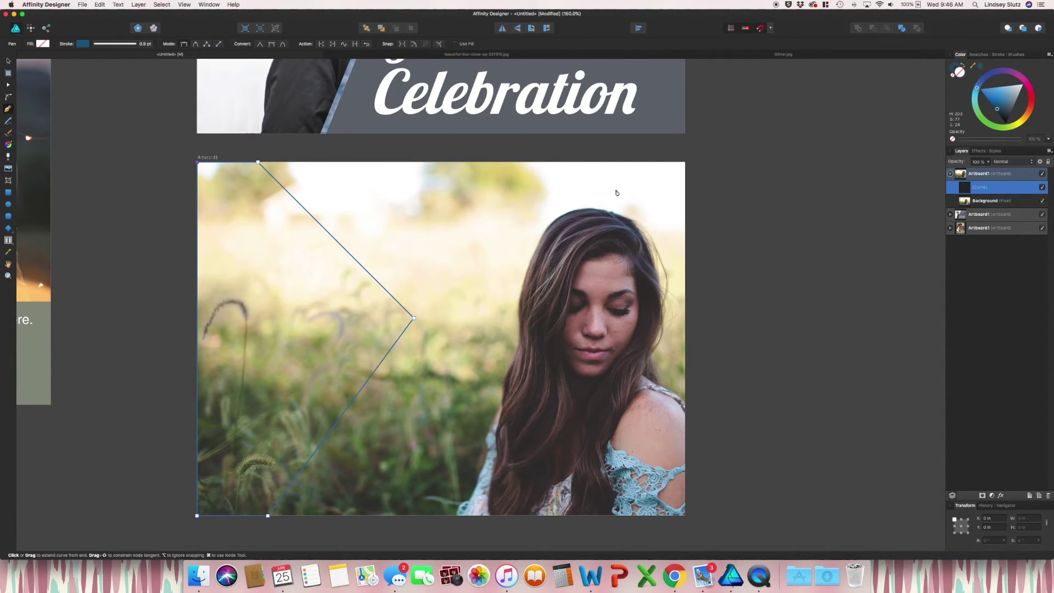
- Give the arrow-shaped panel a white fill and no stroke
left_click(962, 66)
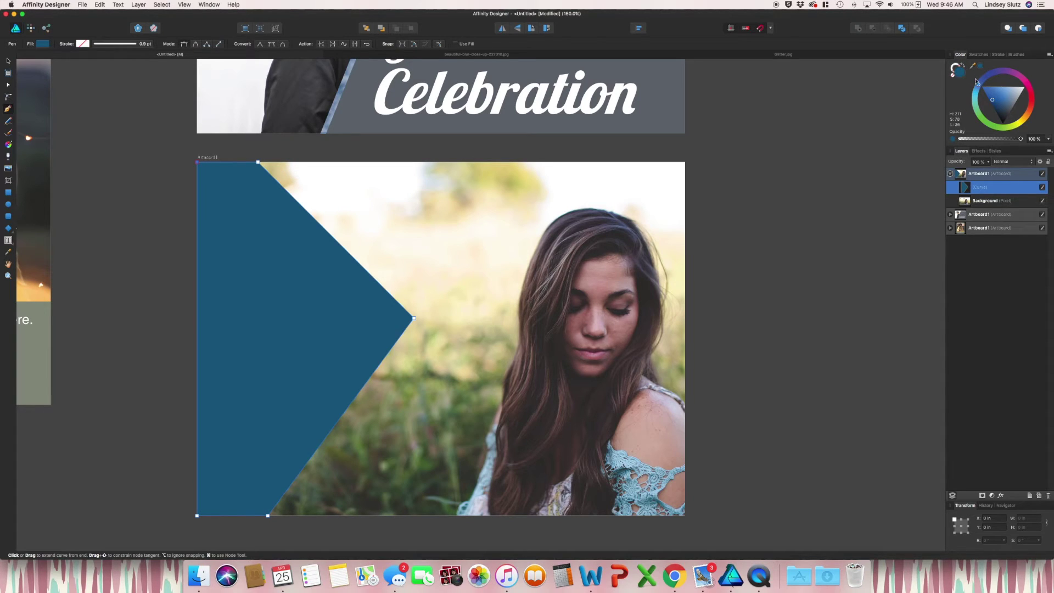
left_click_drag(1001, 105, 1042, 83)
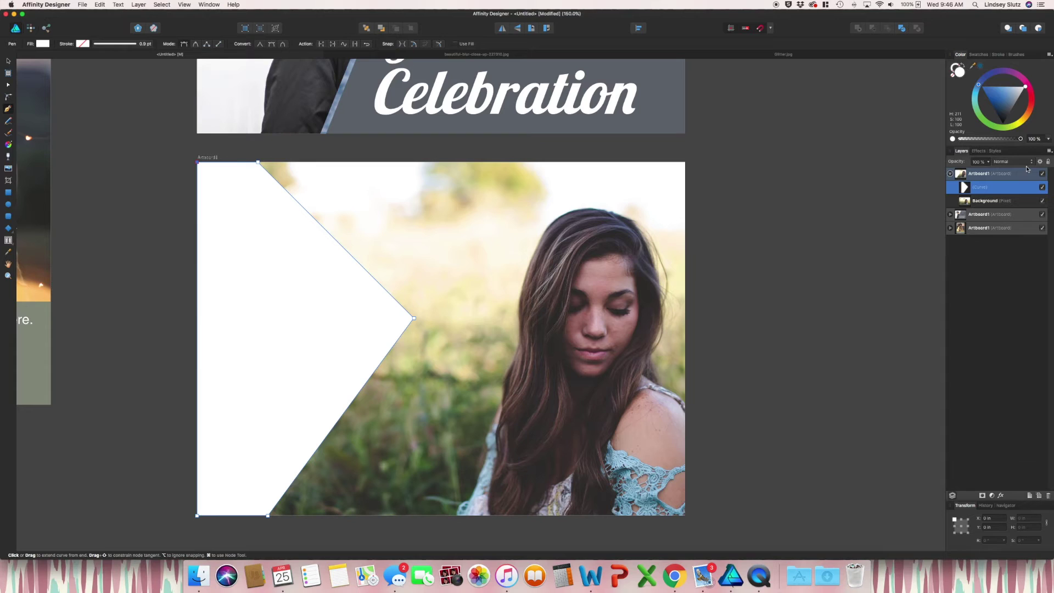
- Lower the white panel's opacity to 87% and move its tip outward to the artboard's mid-height
left_click(988, 161)
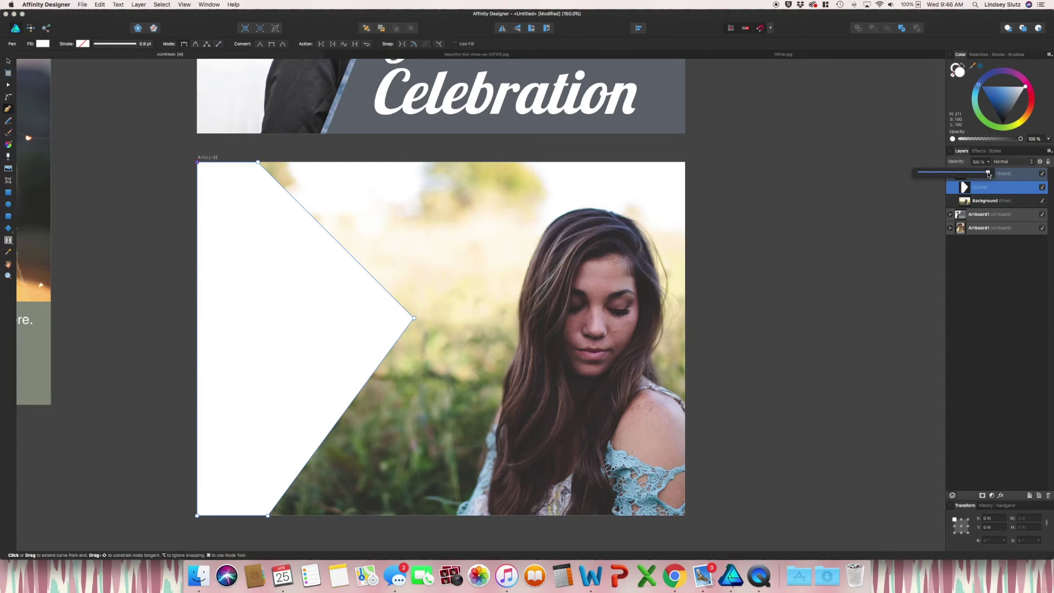
left_click_drag(988, 174, 979, 175)
left_click(8, 86)
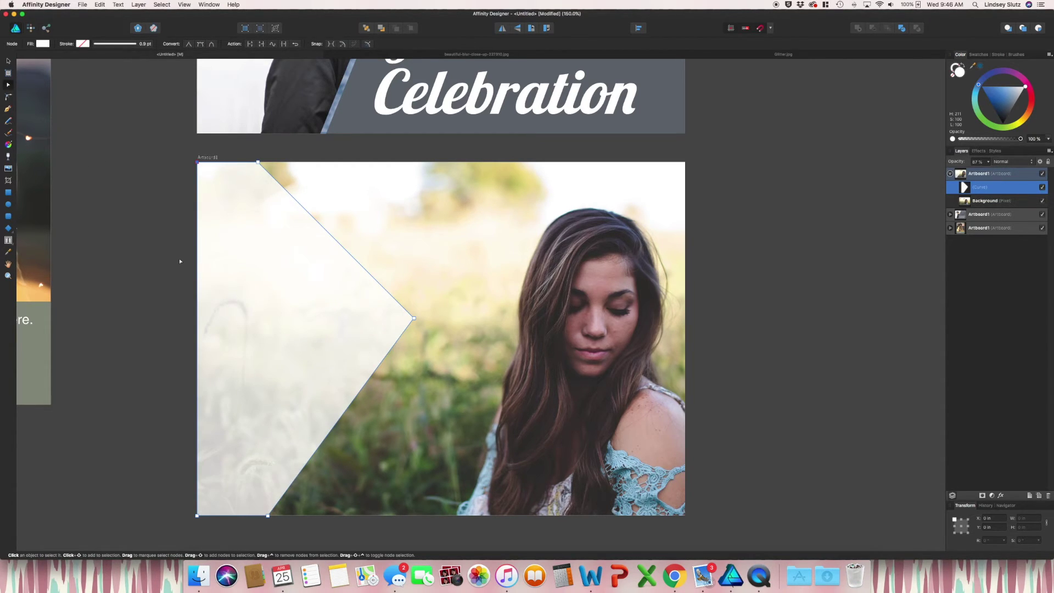
left_click(268, 517)
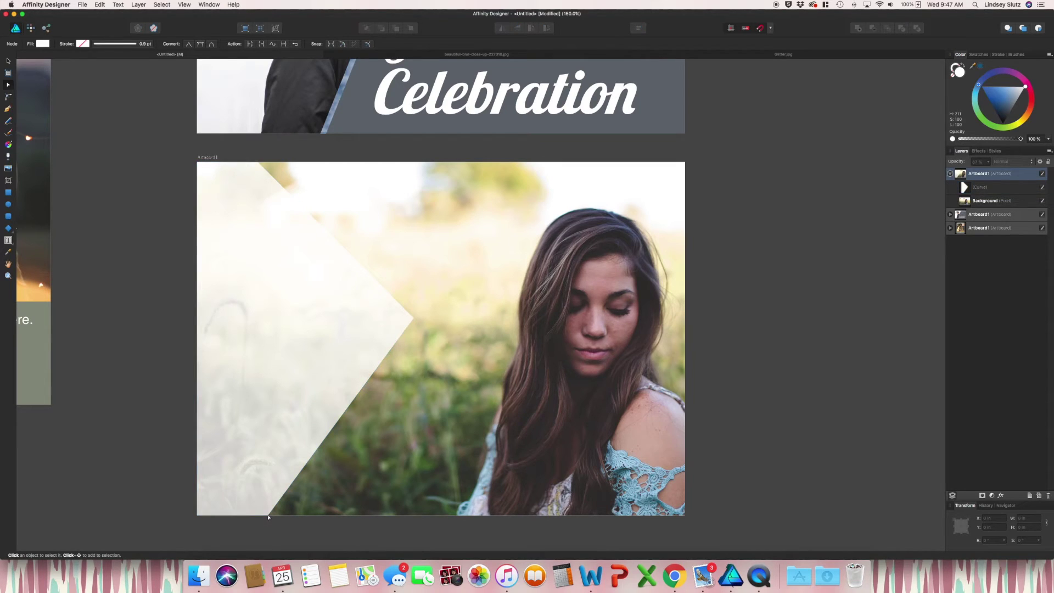
left_click(267, 508)
left_click(267, 516)
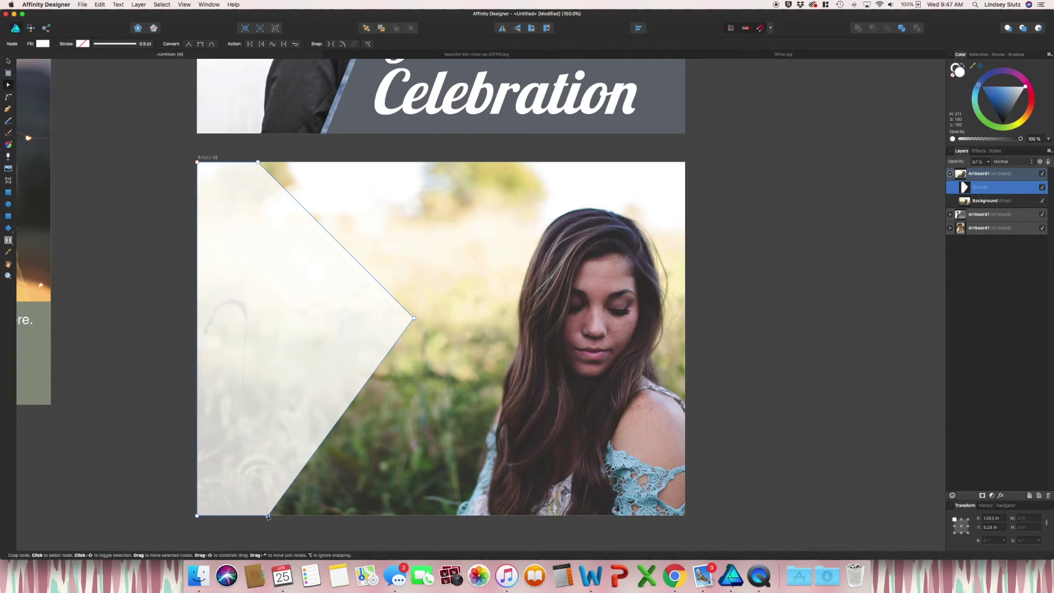
left_click_drag(268, 516, 267, 515)
left_click_drag(414, 318, 423, 338)
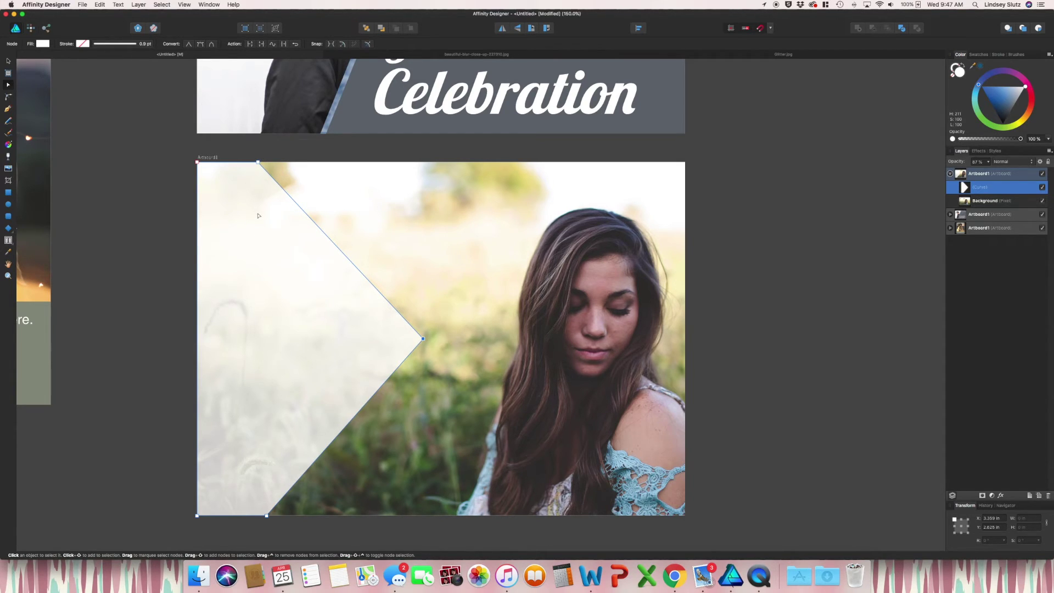
- Show the rulers, place a vertical guide at the panel's upper corner node, and align the lower corner node to it
key("cmd+r")
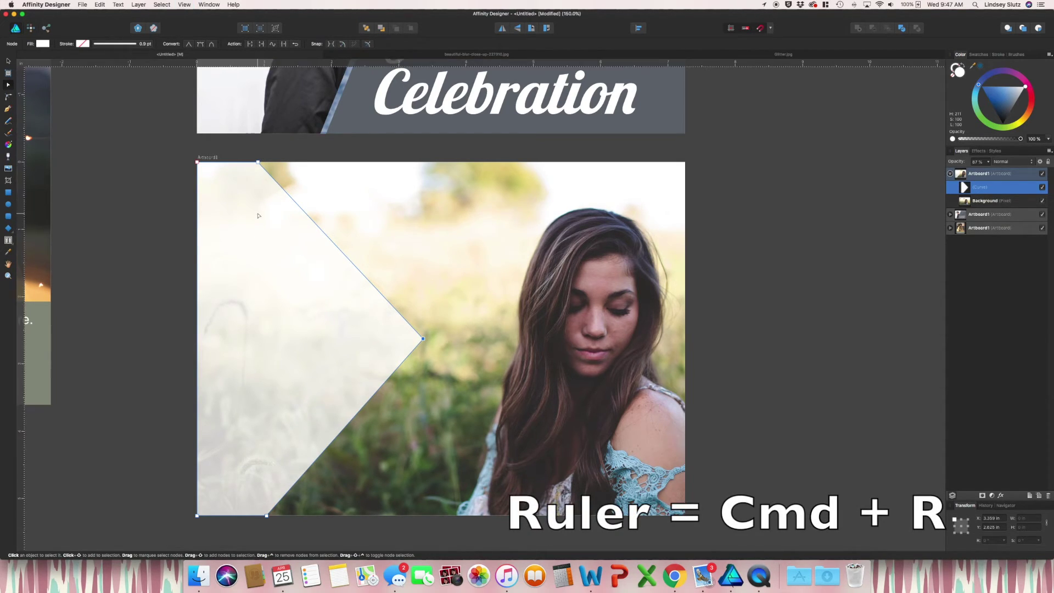
left_click(10, 60)
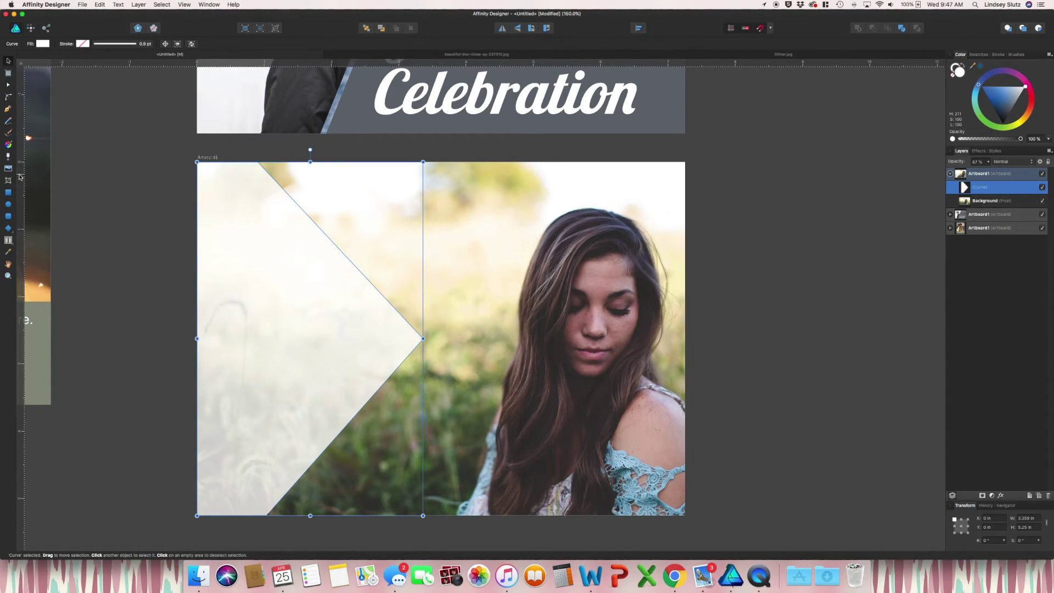
left_click_drag(20, 189, 255, 185)
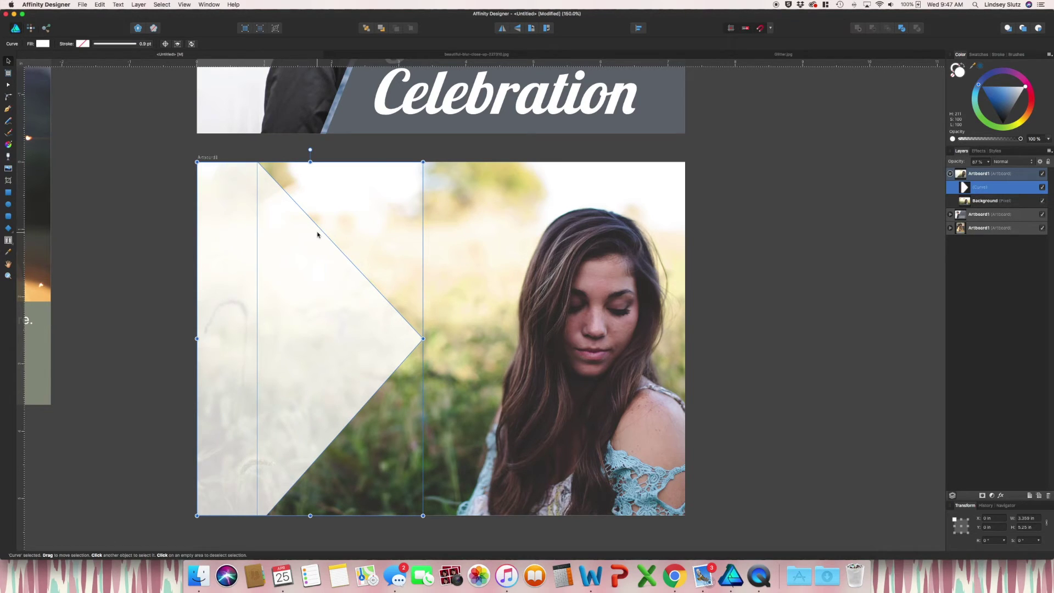
left_click(8, 84)
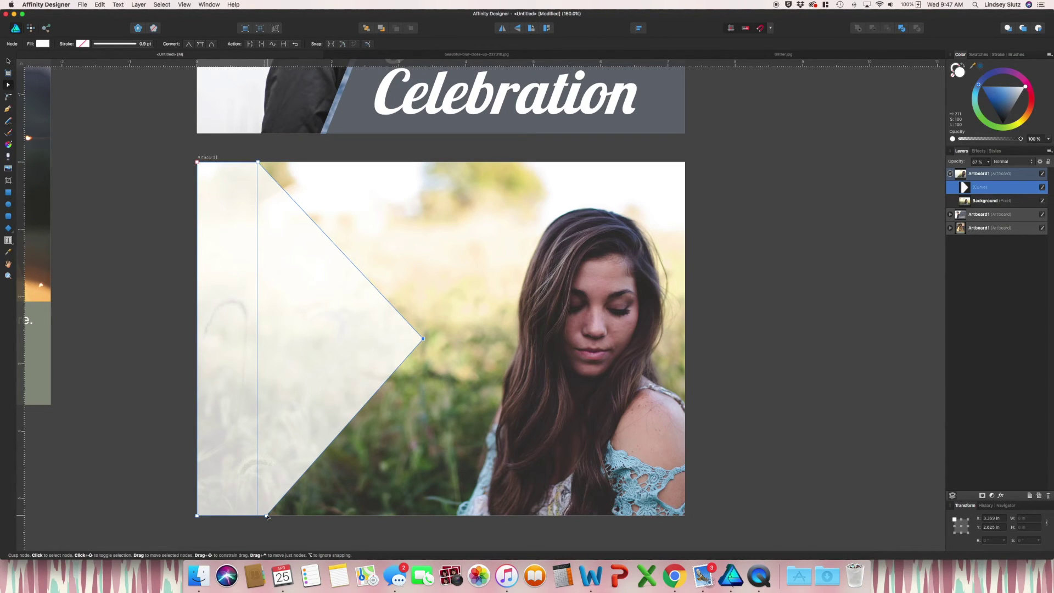
left_click_drag(266, 515, 257, 516)
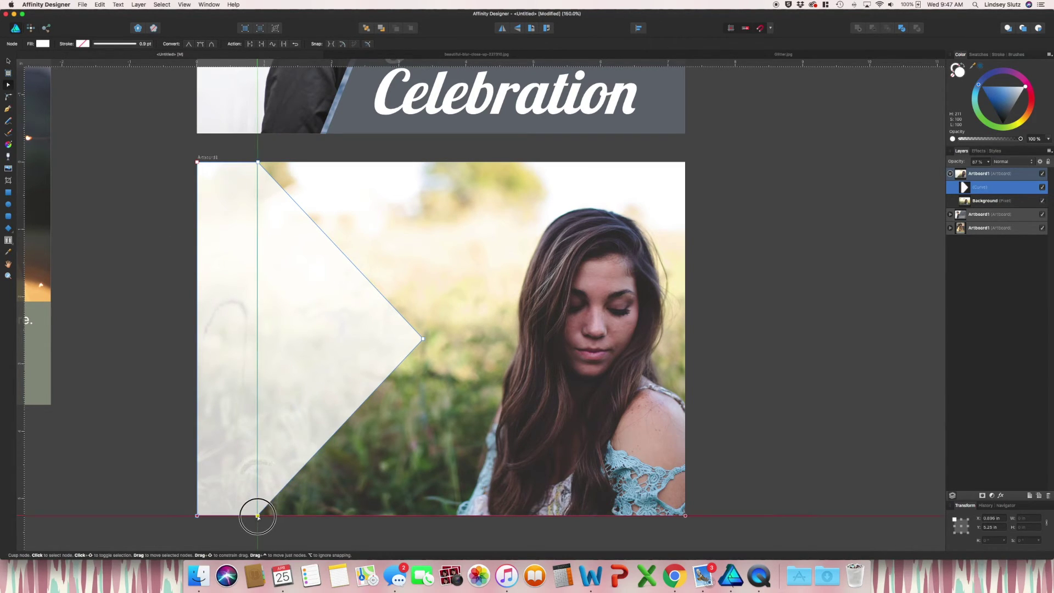
left_click(299, 526)
- Widen the arrow panel toward the woman and shift its upper and lower corner nodes outward together
left_click(8, 61)
left_click(395, 338)
left_click_drag(422, 339, 470, 339)
key("super+d")
double_click(416, 348)
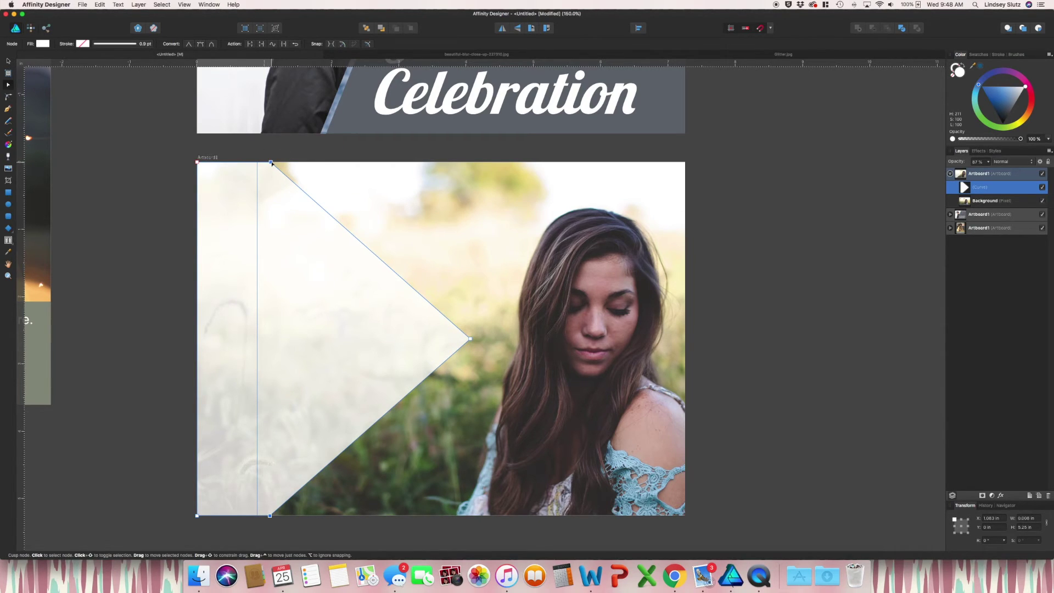
left_click_drag(271, 162, 303, 162)
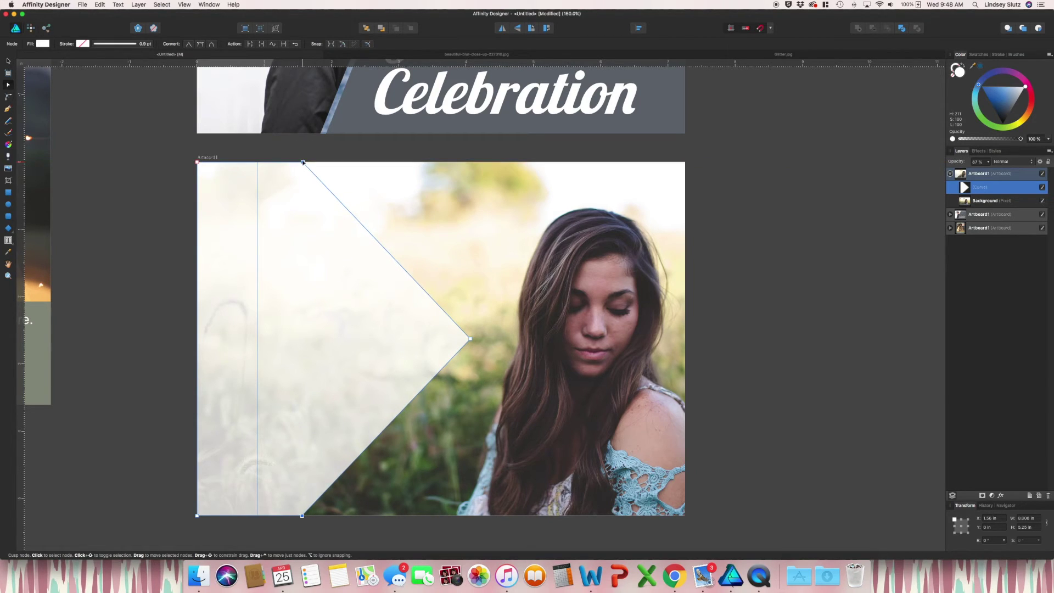
left_click(150, 207)
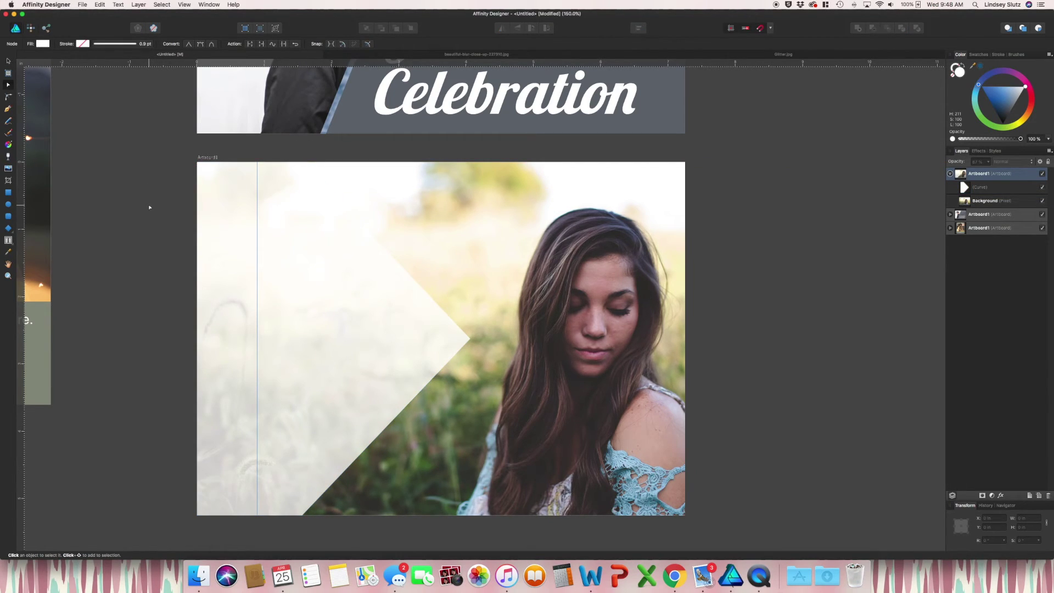
- Add a soft outer shadow to the arrow panel with 14% opacity, 52.8 px radius and 0.1 px offset
left_click(326, 264)
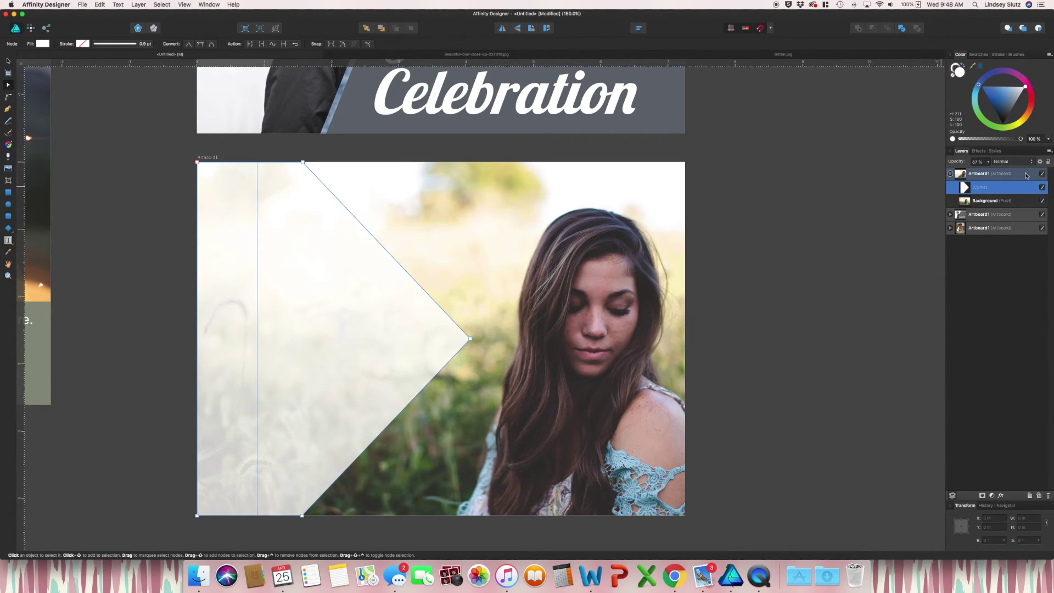
left_click(983, 152)
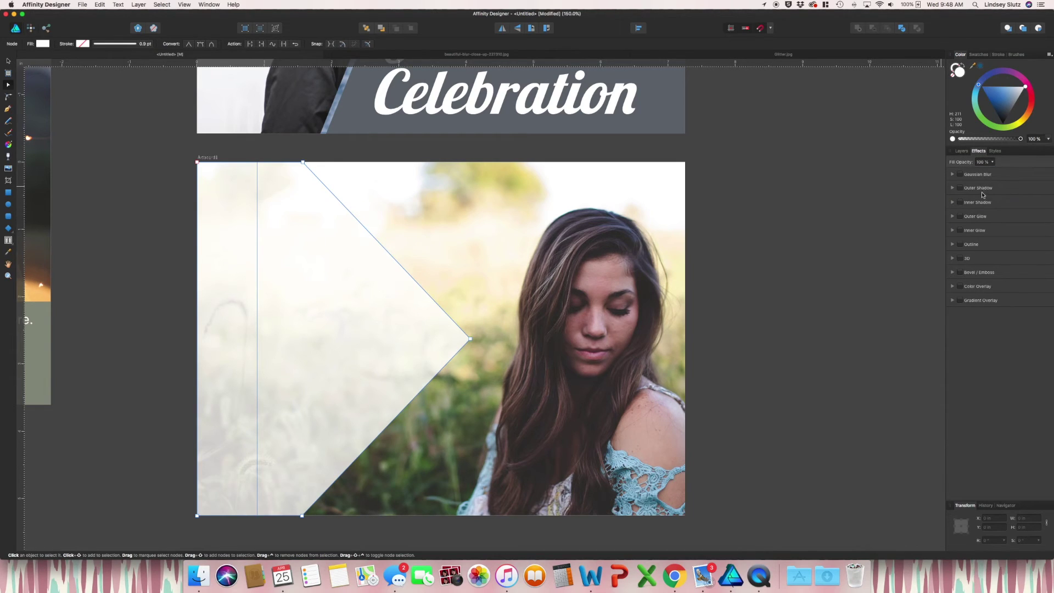
left_click(960, 188)
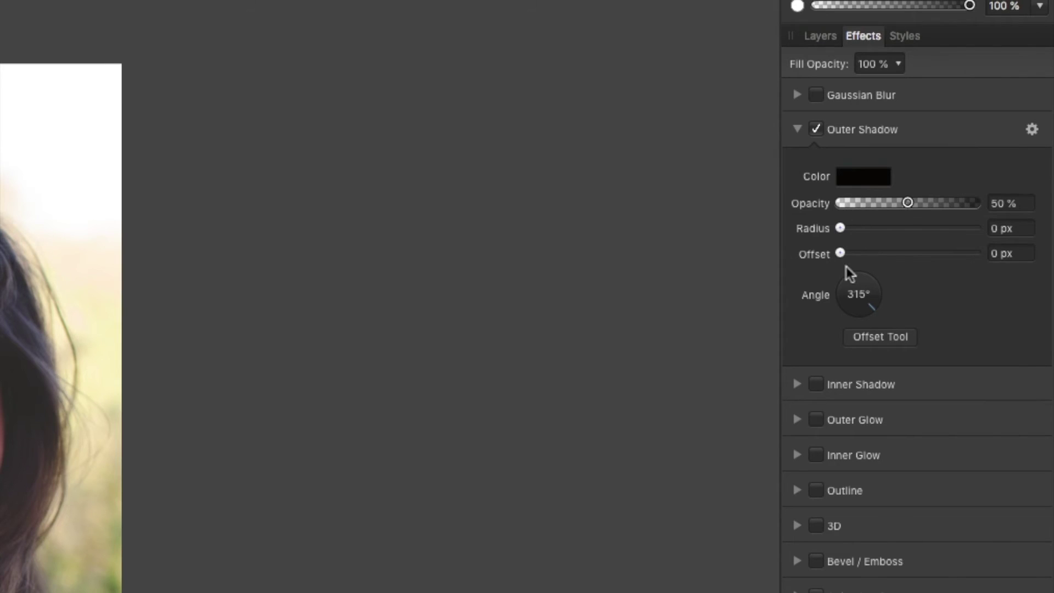
left_click_drag(840, 227, 850, 203)
left_click_drag(839, 252, 878, 253)
left_click_drag(850, 203, 960, 228)
left_click_drag(877, 253, 839, 253)
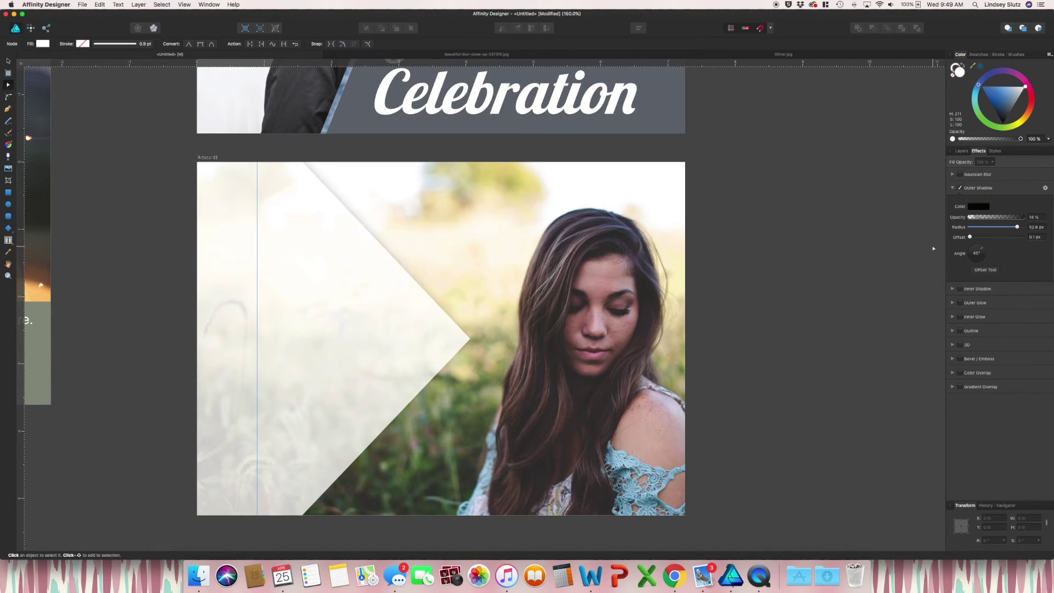
left_click(953, 187)
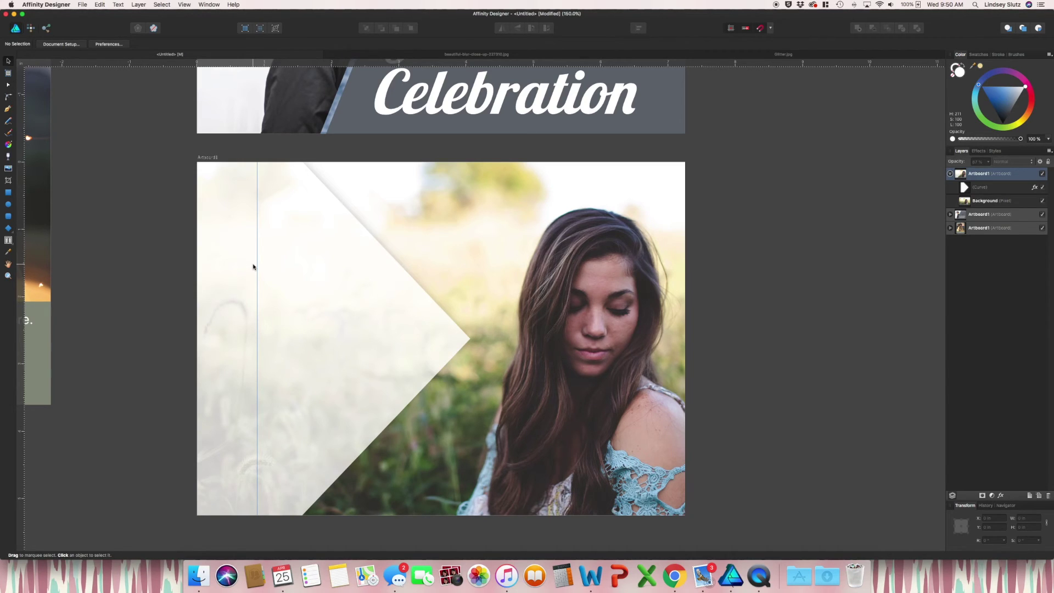
- Hide the rulers and the guides
key("super+r")
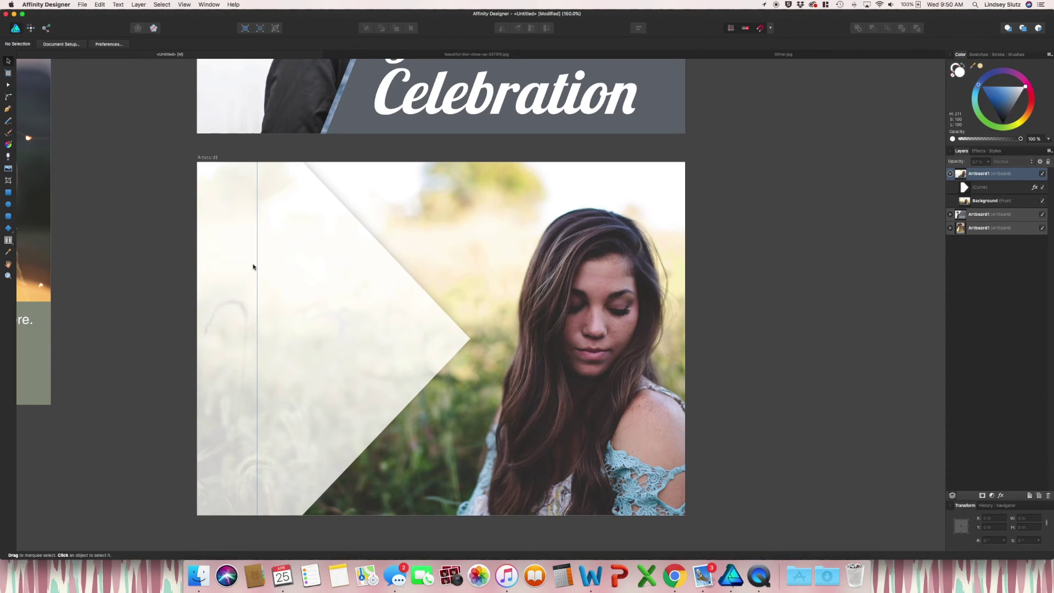
key("super+;")
left_click(187, 5)
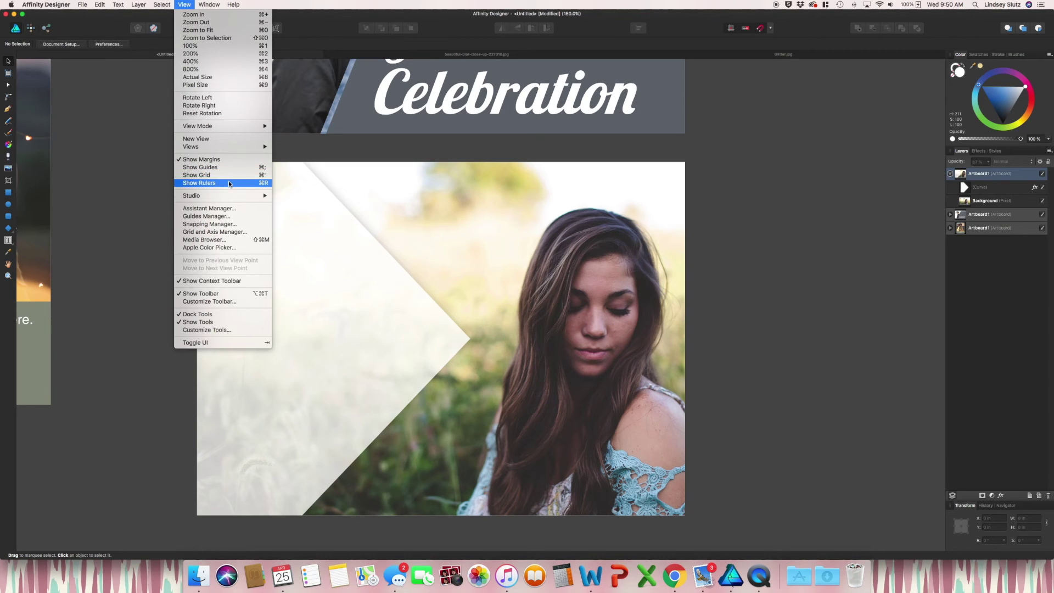
left_click(137, 176)
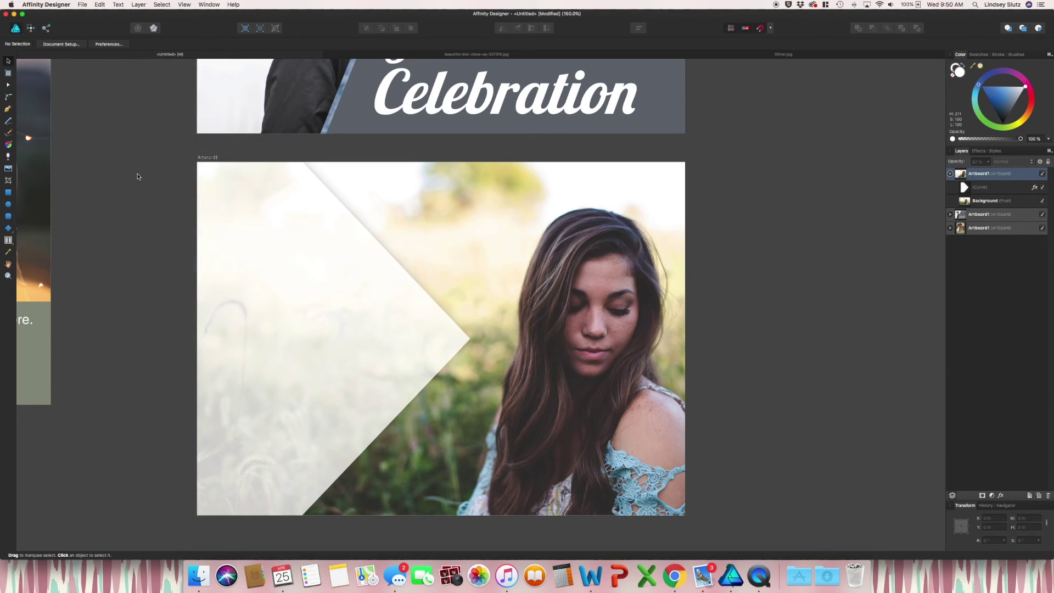
- Copy the address, date and RSVP texts with both dividers from the slanted-panel invitation and paste them onto the third artboard
left_click_drag(817, 185, 805, 360)
left_click(617, 157)
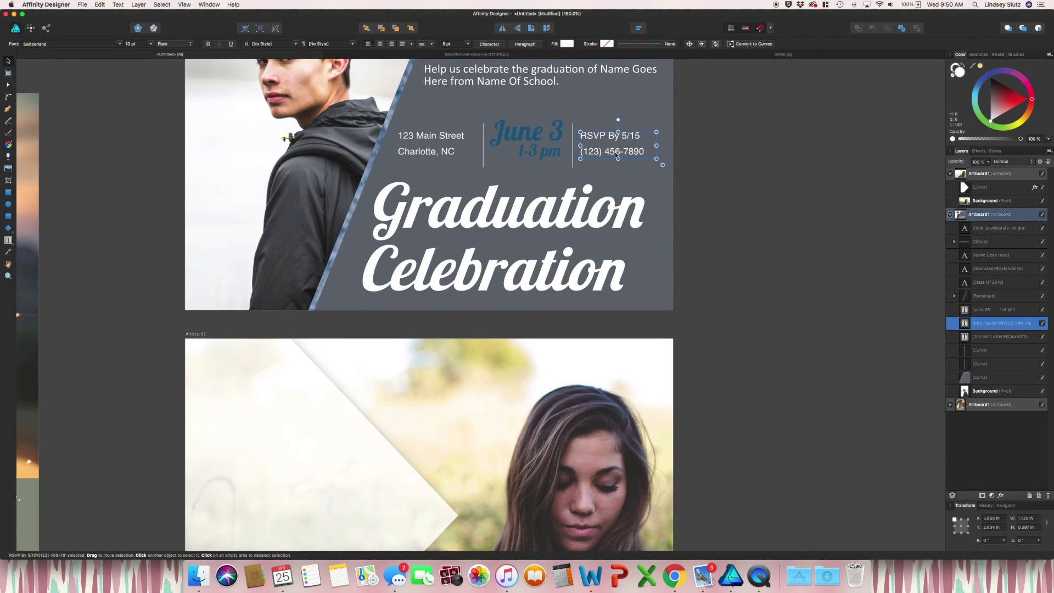
left_click(547, 159, "shift")
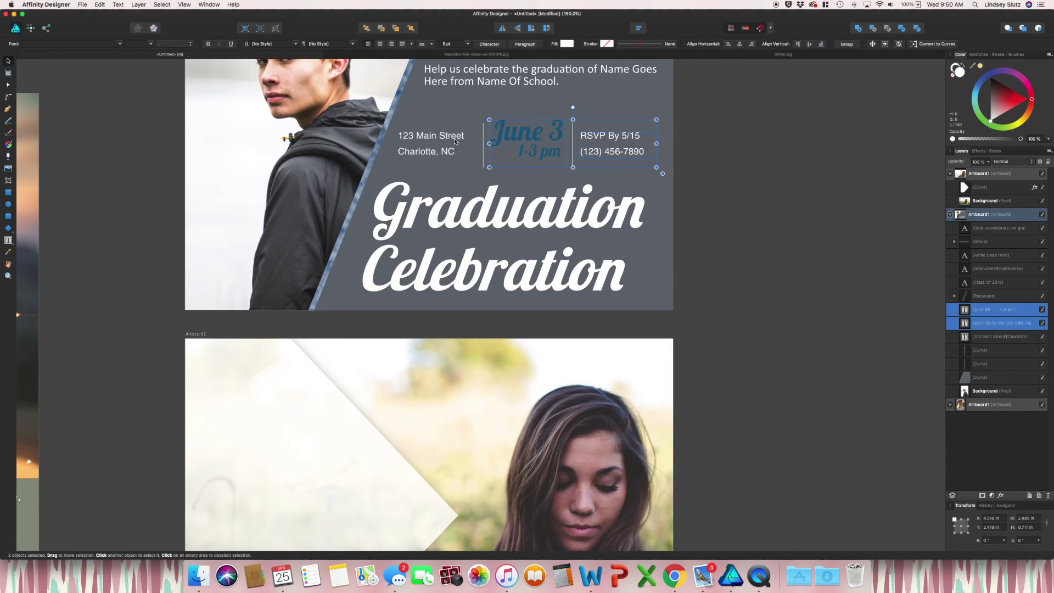
left_click(467, 142, "shift")
left_click(483, 144, "shift")
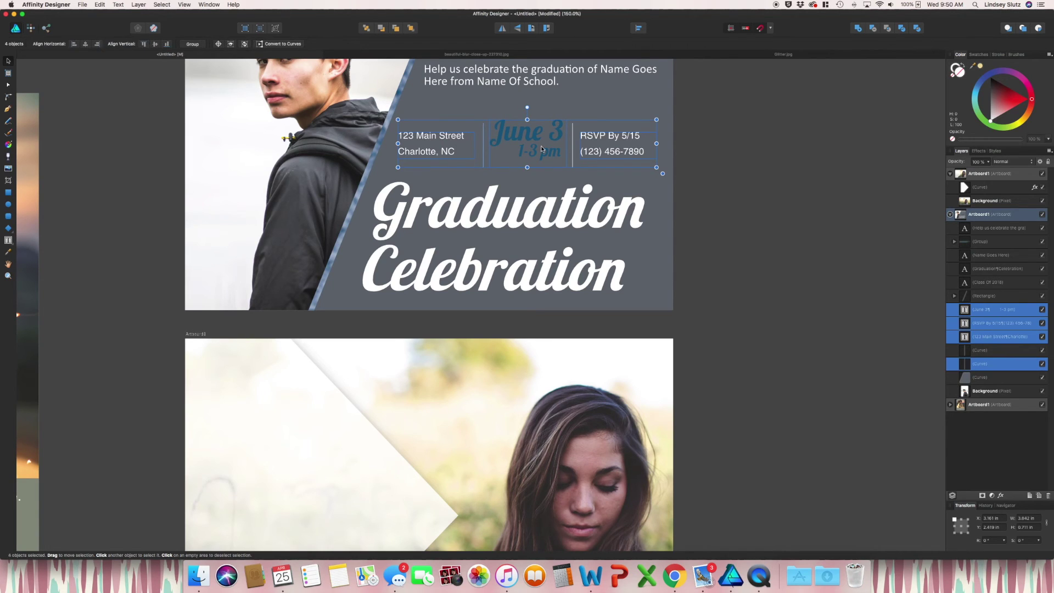
left_click(572, 152, "shift")
key("super+c")
left_click(428, 468)
key("super+v")
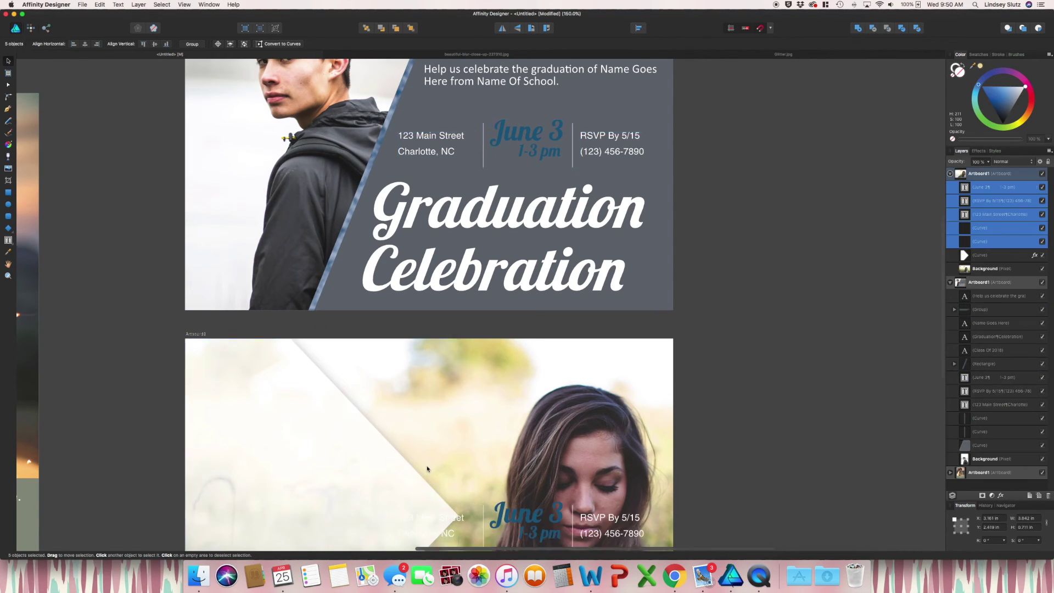
- Move the pasted event details onto the white arrow panel and tighten them to fit its width
scroll(428, 468, "down", 5)
left_click_drag(524, 346, 326, 320)
left_click_drag(458, 359, 432, 354)
left_click(324, 330)
left_click_drag(349, 332, 300, 303)
- Recolor the pasted date text dark green, set June 3 to 24 pt and 1-3 pm to 12 pt, and center it between the dividers
double_click(351, 328)
key("super+a")
left_click(566, 45)
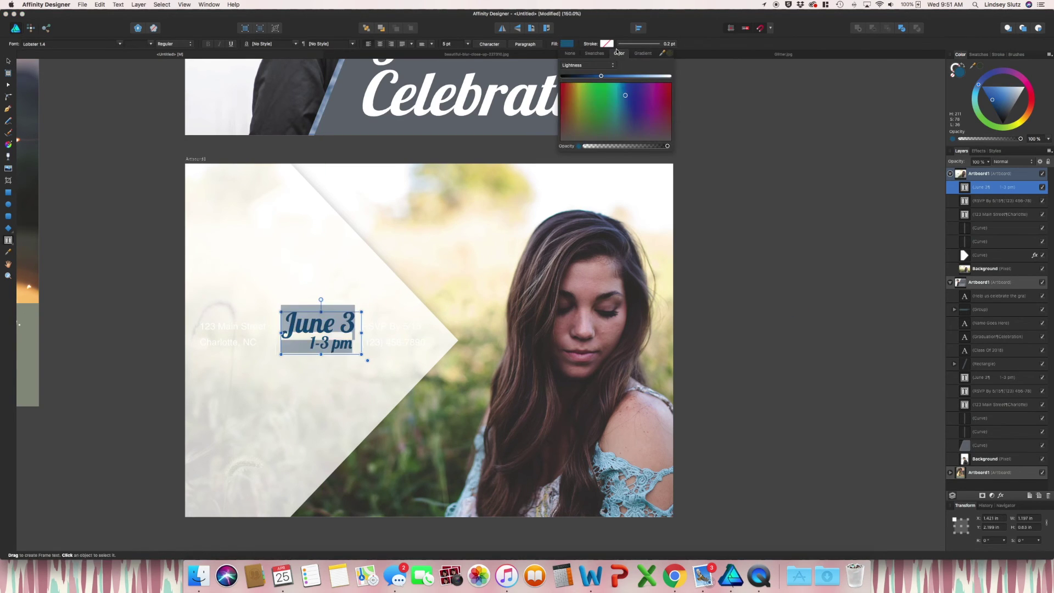
left_click(591, 122)
left_click(679, 98)
left_click_drag(354, 325, 282, 324)
left_click(150, 44)
left_click(137, 181)
left_click_drag(351, 345, 281, 344)
left_click(150, 44)
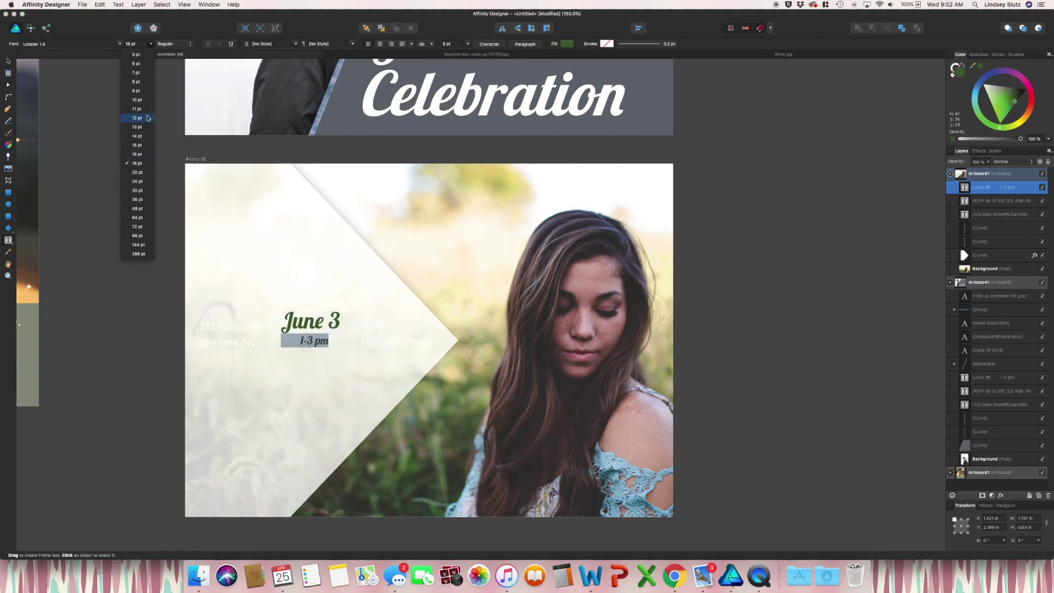
left_click(137, 117)
left_click_drag(367, 360, 370, 370)
- Apply a pale tone sampled from the photo to the two dividers beside the date
left_click(996, 228)
left_click(996, 241, "shift")
left_click_drag(971, 66, 485, 206)
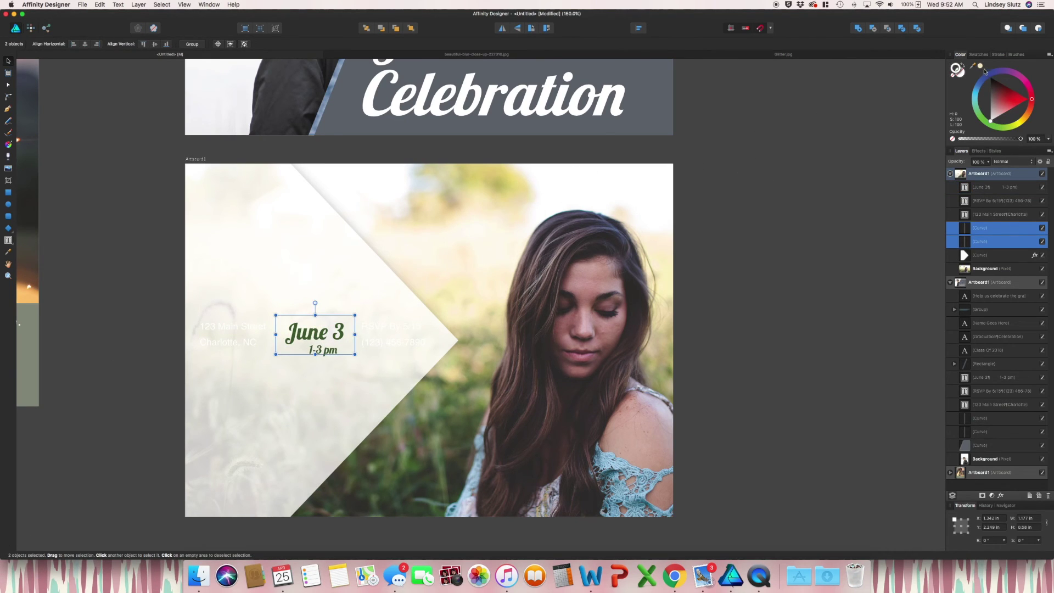
left_click(980, 66)
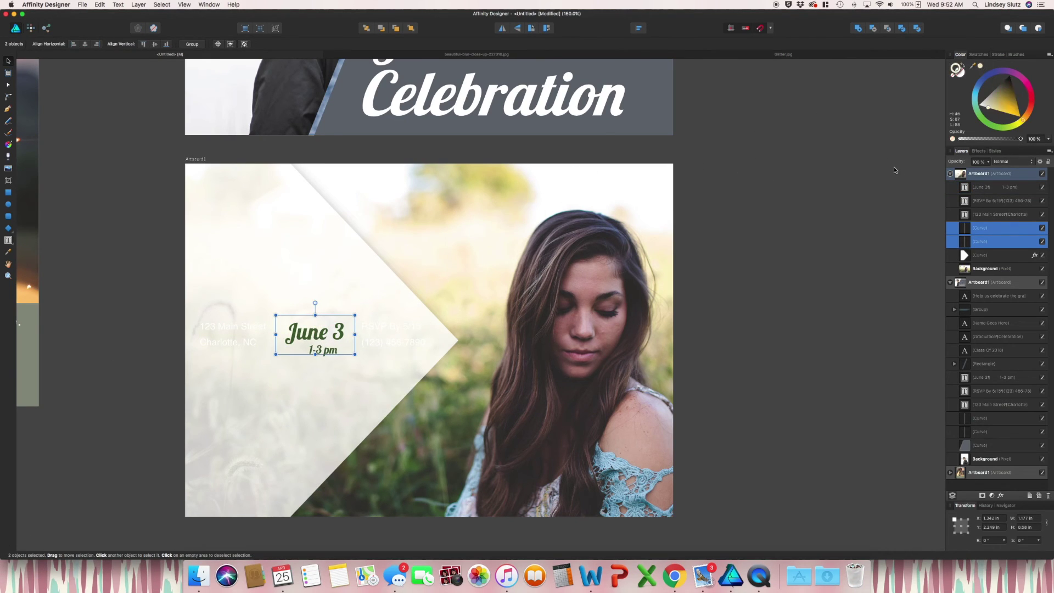
left_click(853, 206)
- Recolor the address and RSVP texts olive green along with the two dividers
left_click(995, 228)
left_click(996, 241, "shift")
left_click(995, 200)
left_click(996, 214, "shift")
left_click(979, 66)
left_click(796, 153)
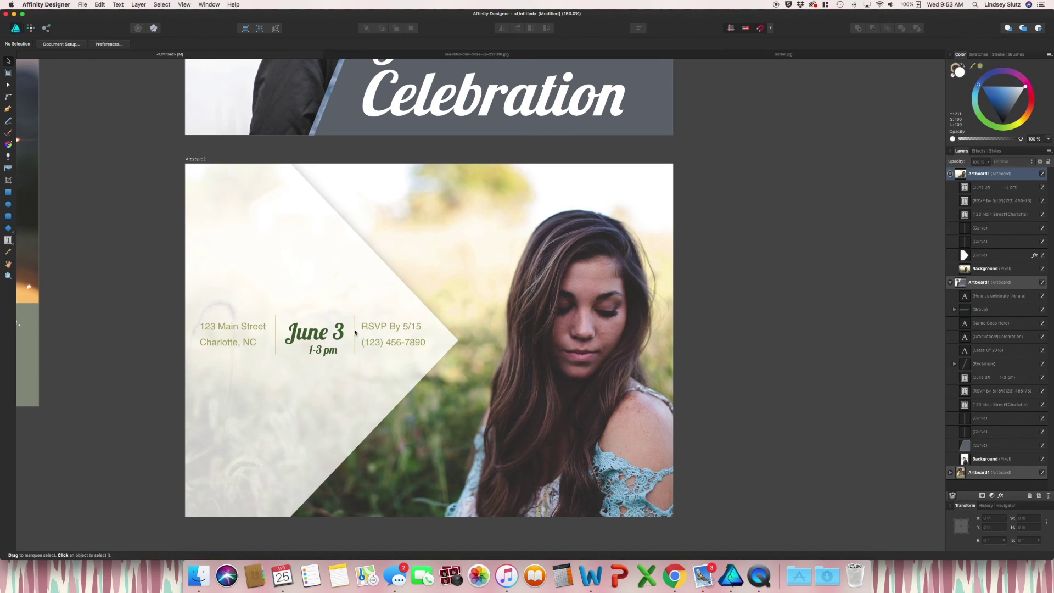
- Recolor the two dividers a golden yellow based on a color sampled from the photo
left_click(995, 228)
left_click(996, 242, "shift")
left_click_drag(972, 65, 653, 225)
left_click(979, 66)
left_click(854, 162)
left_click(996, 228)
left_click(996, 241, "shift")
left_click_drag(986, 100, 1001, 111)
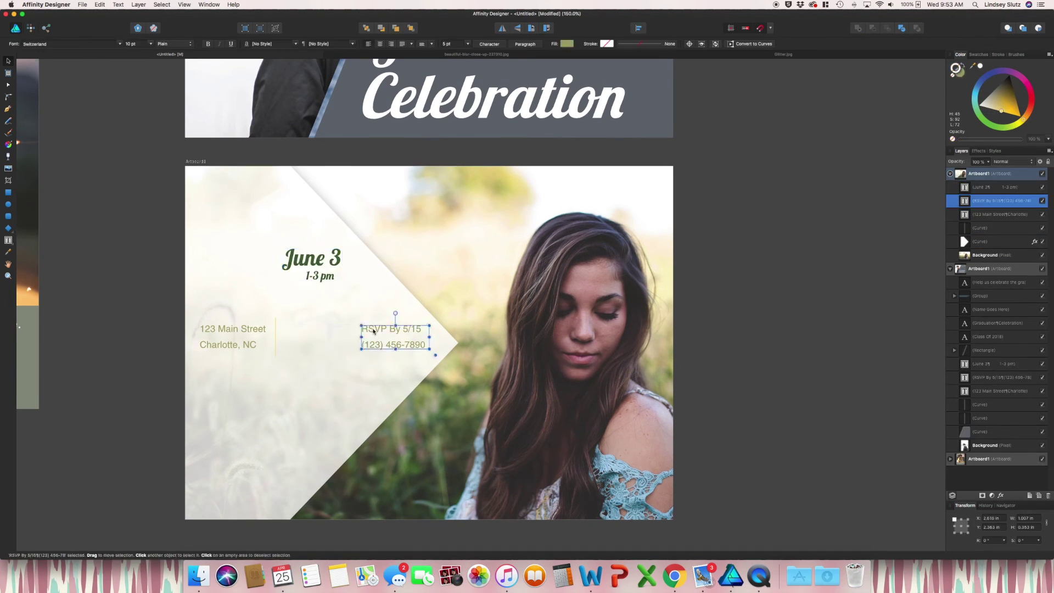
- Delete one divider and stack the address above the RSVP text near the panel's base, with the remaining divider between them
left_click_drag(385, 336, 311, 336)
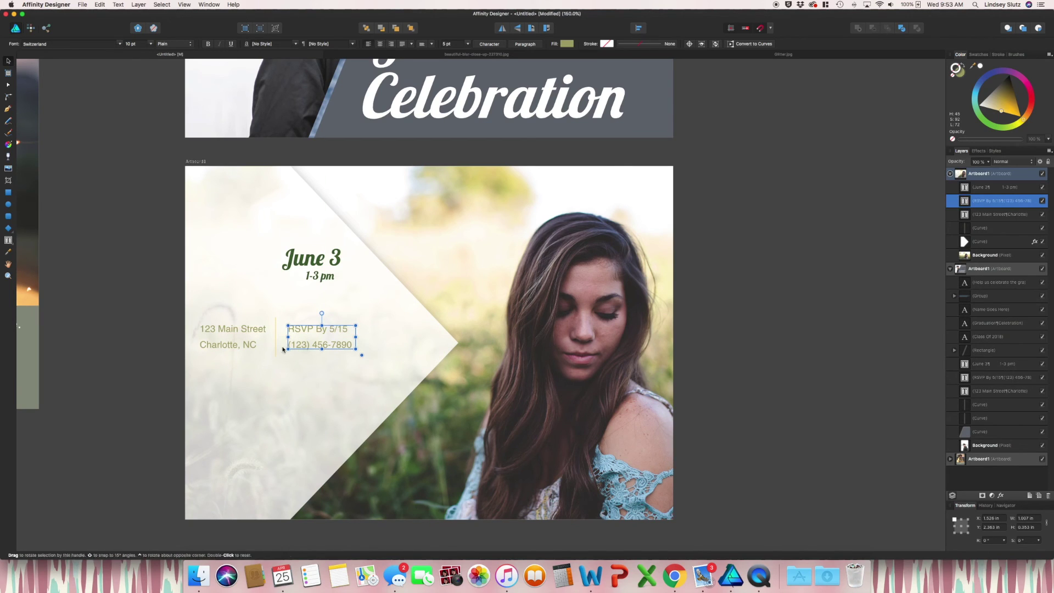
left_click(275, 346, "shift")
left_click(252, 338, "shift")
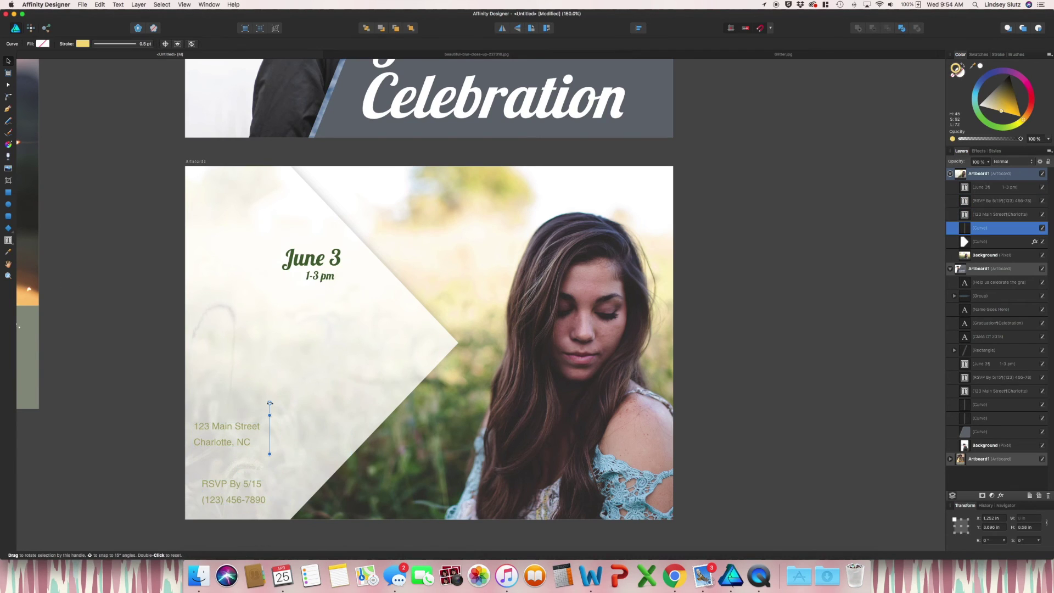
left_click_drag(269, 403, 259, 460)
- Enlarge the date text, place it in the panel's upper corner, and increase the size of the 1-3 pm line
left_click(311, 261)
left_click_drag(354, 290, 379, 304)
triple_click(230, 189)
left_click_drag(323, 269, 215, 214)
left_click(150, 43)
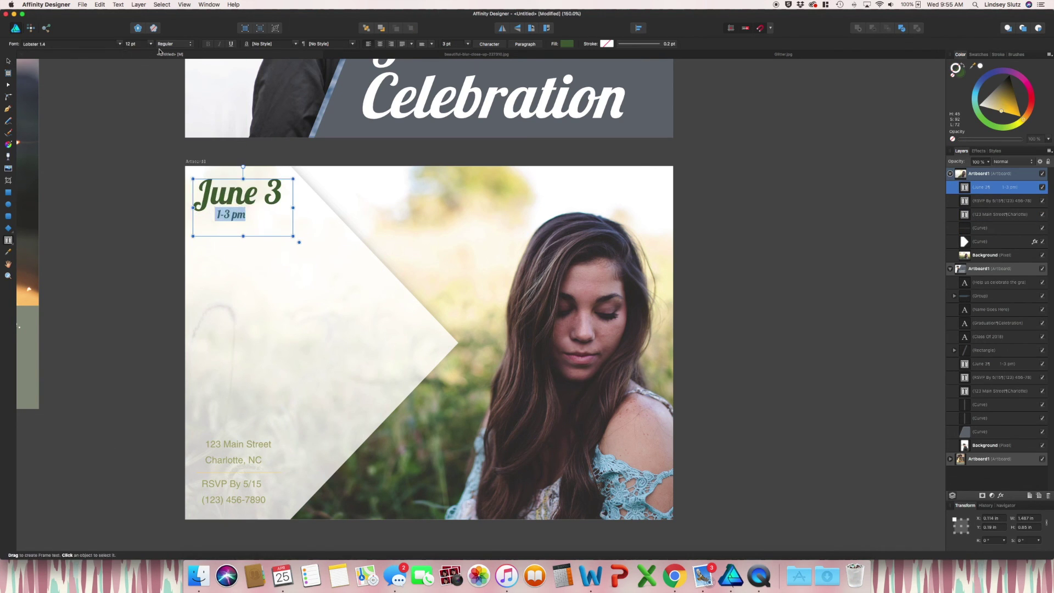
left_click(150, 44)
left_click(8, 61)
left_click(137, 176)
- Copy the graduate title, Name Goes Here and its side lines from the first invitation and place them mid-panel on the third artboard
scroll(287, 311, "up", 6)
scroll(305, 470, "down", 6)
scroll(305, 470, "left", 6)
scroll(288, 332, "right", 5)
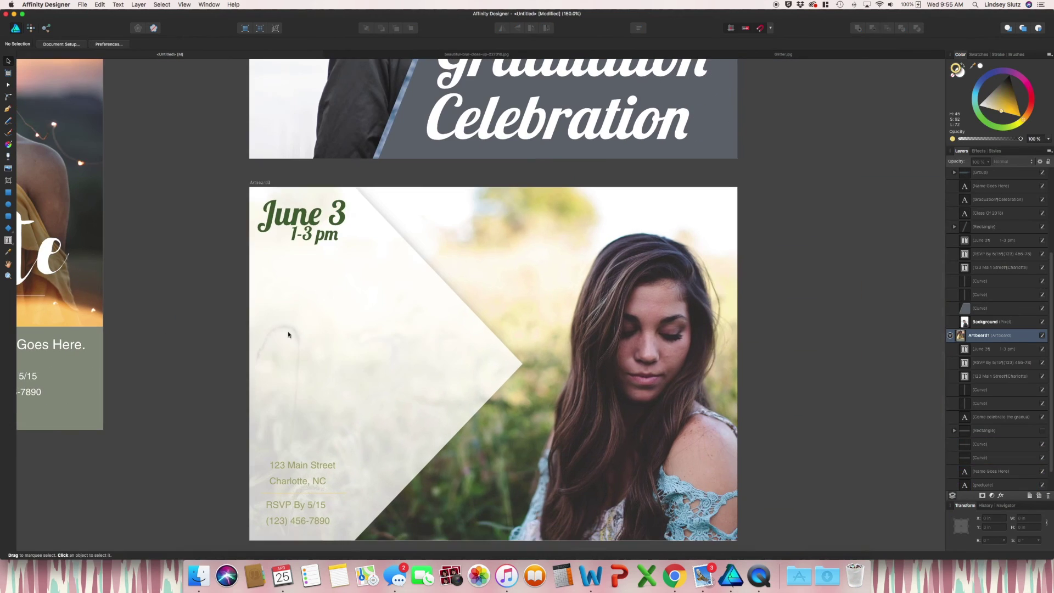
key("super+v")
left_click_drag(548, 418, 466, 372)
left_click_drag(425, 335, 444, 360)
- Arrange the address, divider and RSVP text beneath the graduate title and the date above it
left_click_drag(299, 472, 329, 428)
left_click_drag(301, 492, 327, 452)
left_click_drag(299, 511, 329, 473)
left_click_drag(312, 219, 339, 281)
- Color the date with the address text's olive and the graduate title with a dark green sampled from the photo
left_click_drag(971, 66, 363, 422)
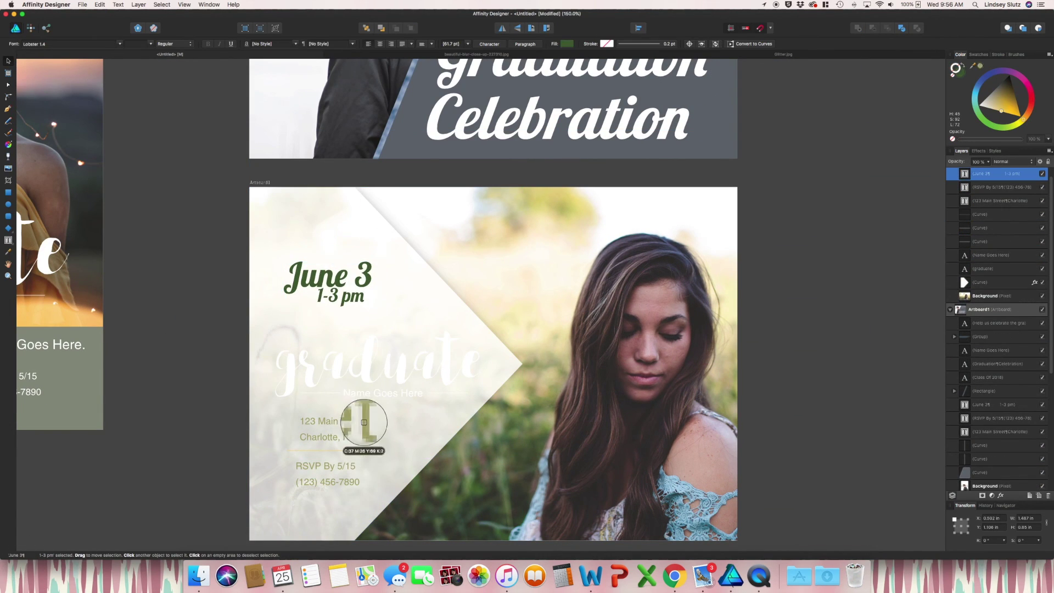
left_click(980, 65)
left_click(404, 369)
left_click_drag(971, 65, 508, 437)
left_click(980, 66)
- Apply the sampled dark green to Name Goes Here and the two lines flanking it
left_click(383, 393)
left_click(980, 66)
left_click(321, 393)
left_click(445, 393, "shift")
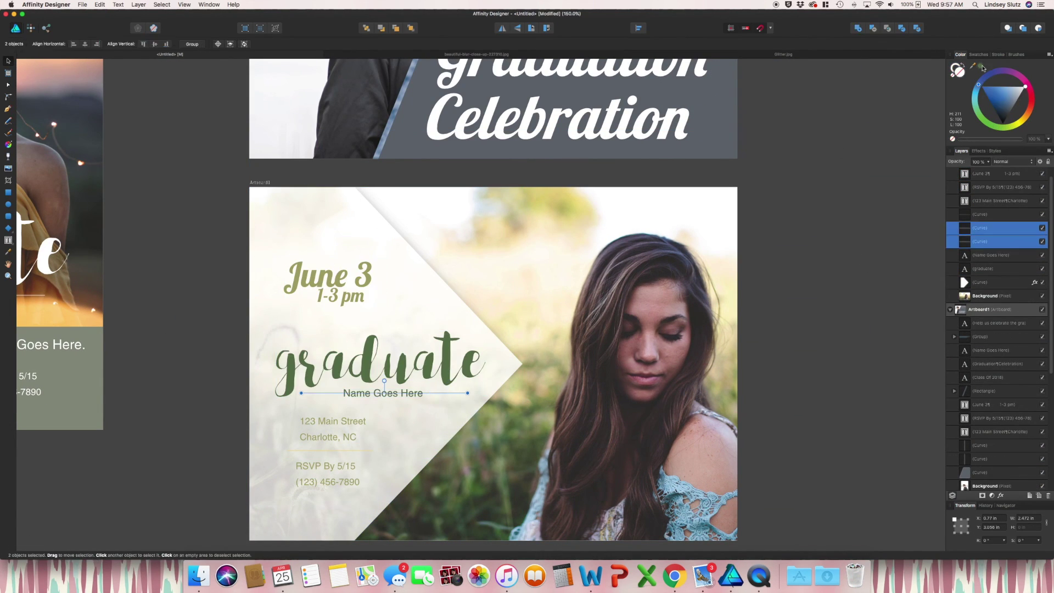
left_click(980, 66)
- Clear the selection and fit all three invitation artboards in view
left_click(340, 297)
left_click(328, 450)
left_click(802, 388)
key("super+0")
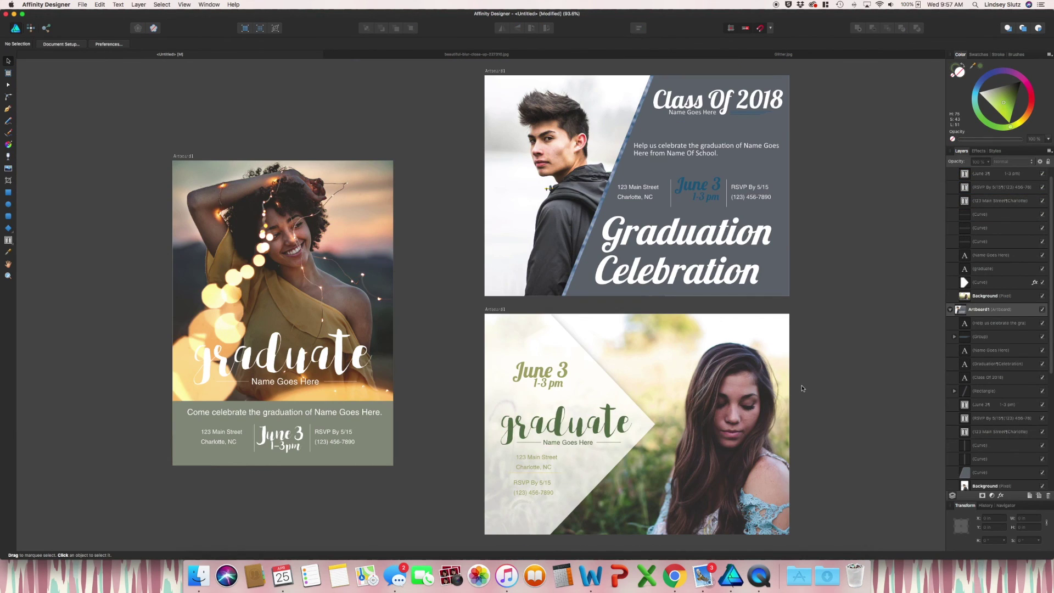